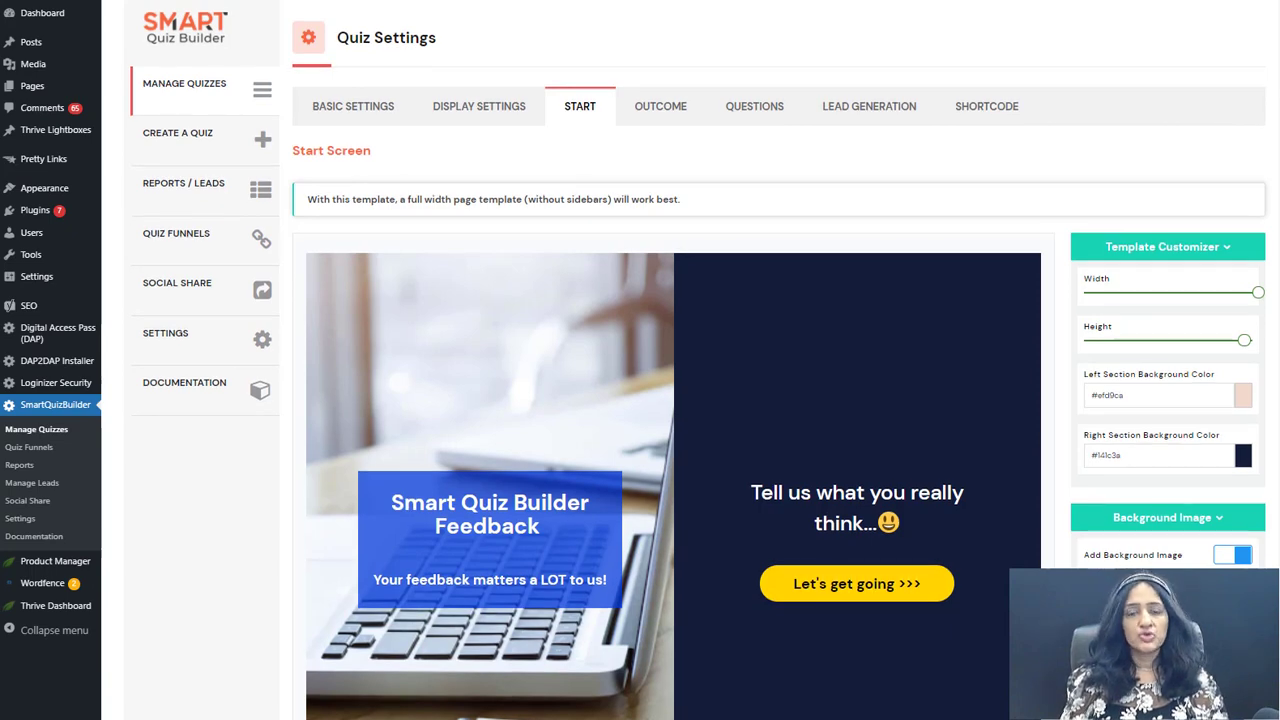
Review the feedback quiz's start screen and step through its nine questions
scroll(680, 360, "down", 2)
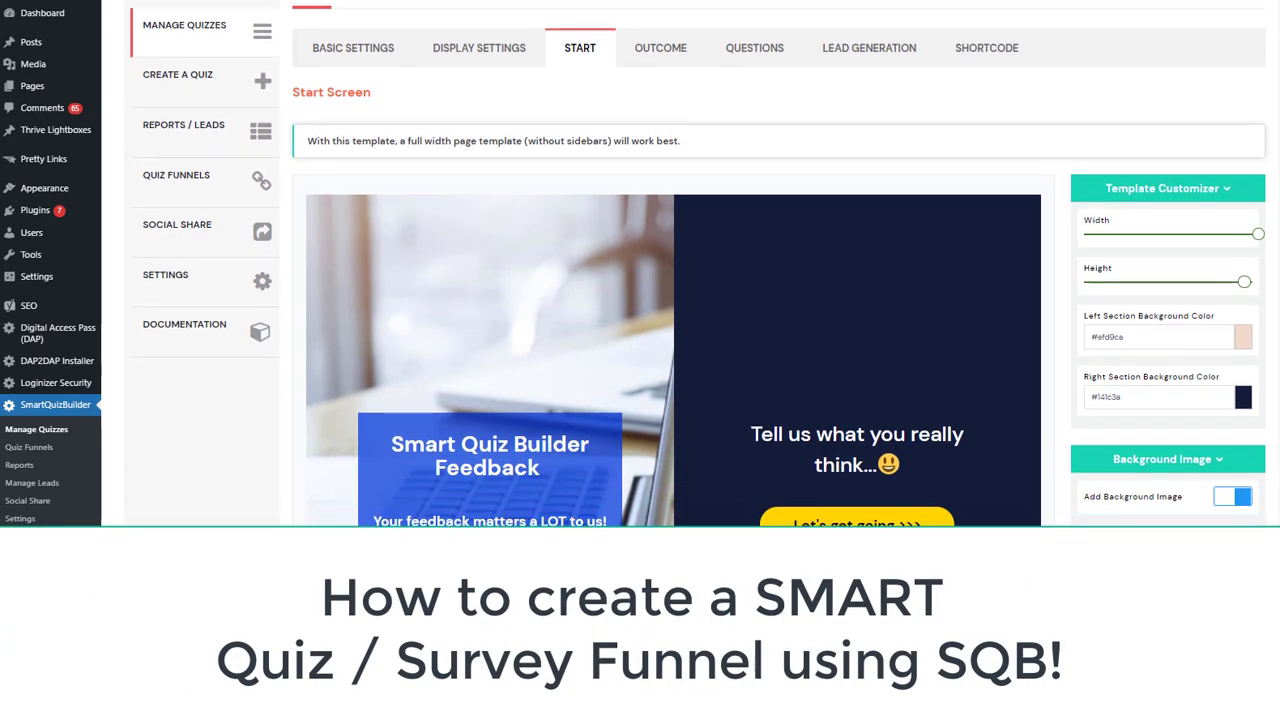
scroll(680, 360, "down", 3)
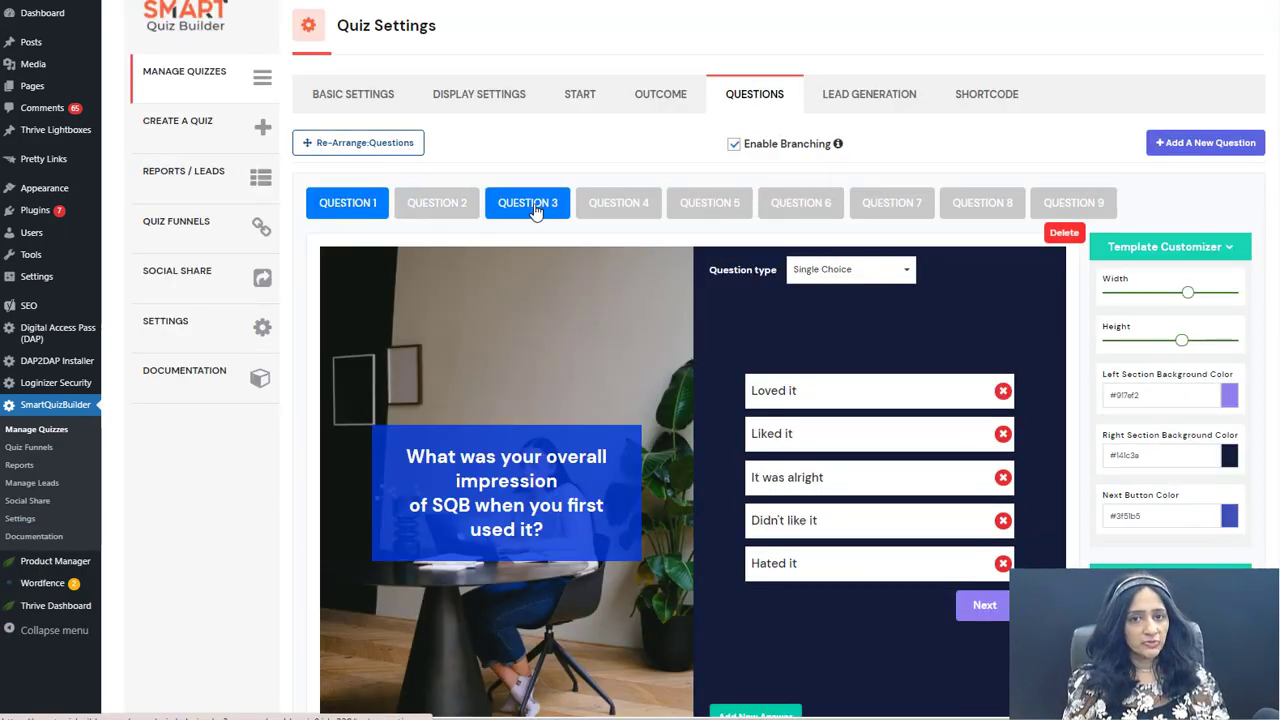
left_click(440, 205)
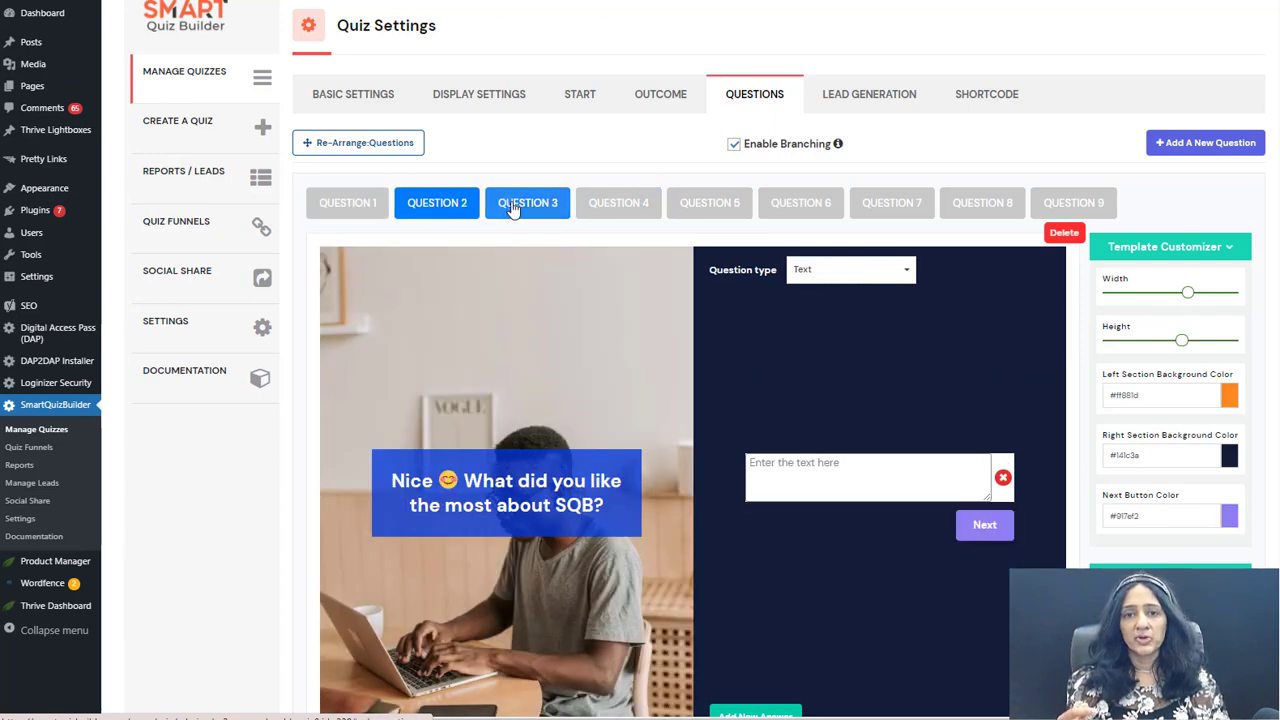
left_click(528, 204)
left_click(616, 208)
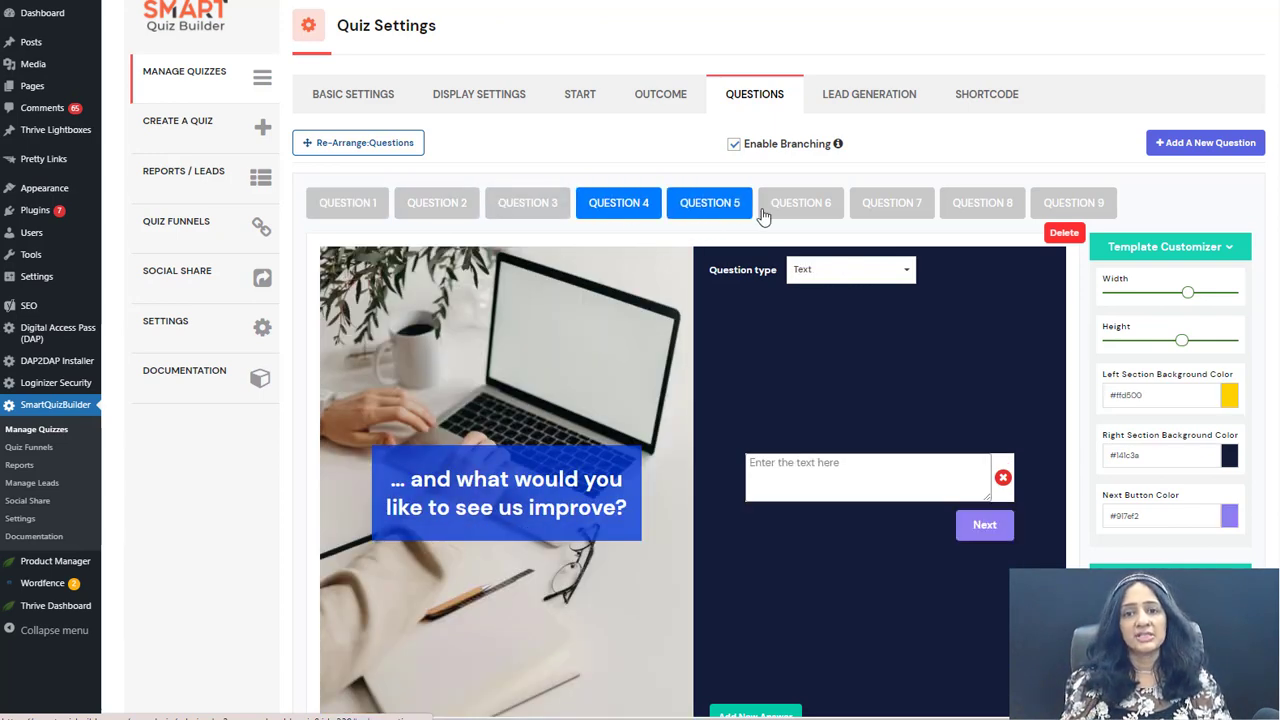
left_click(710, 205)
left_click(800, 205)
left_click(866, 212)
left_click(1072, 202)
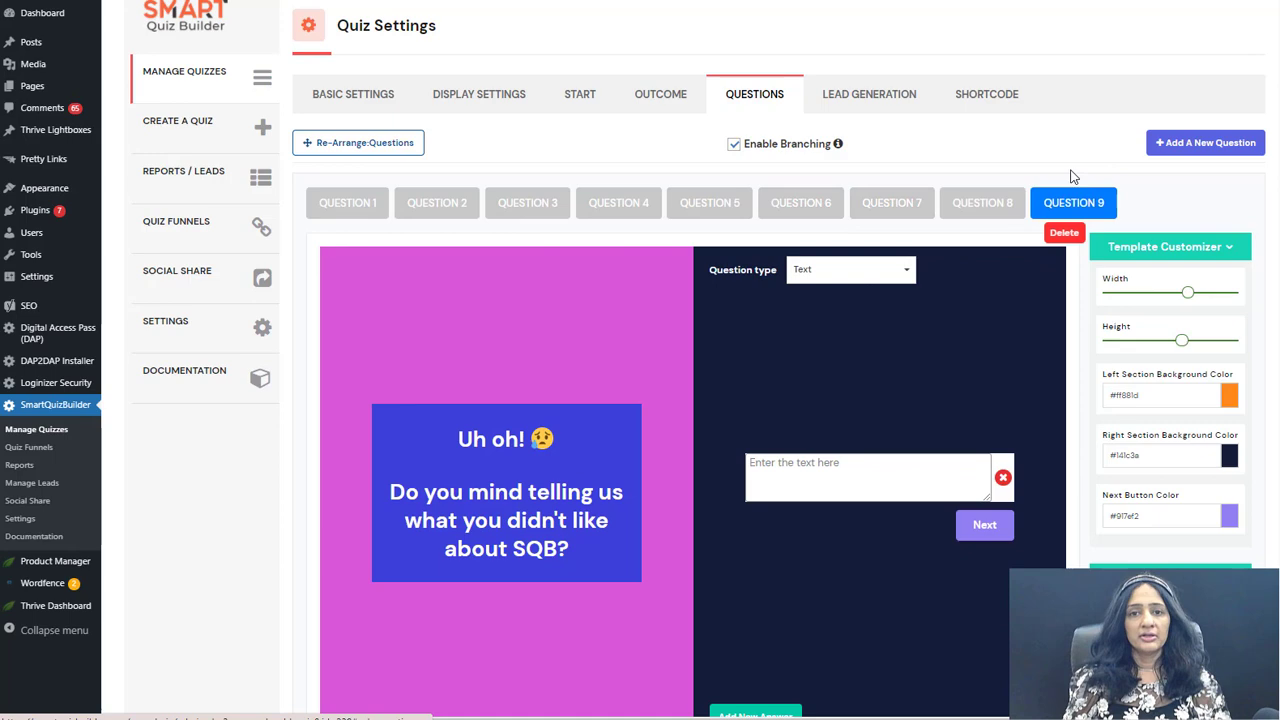
Open the quiz funnel of Smart Quiz Builder Feedback and examine how the first question's answers branch to the follow-up questions
left_click(170, 222)
left_click(144, 228)
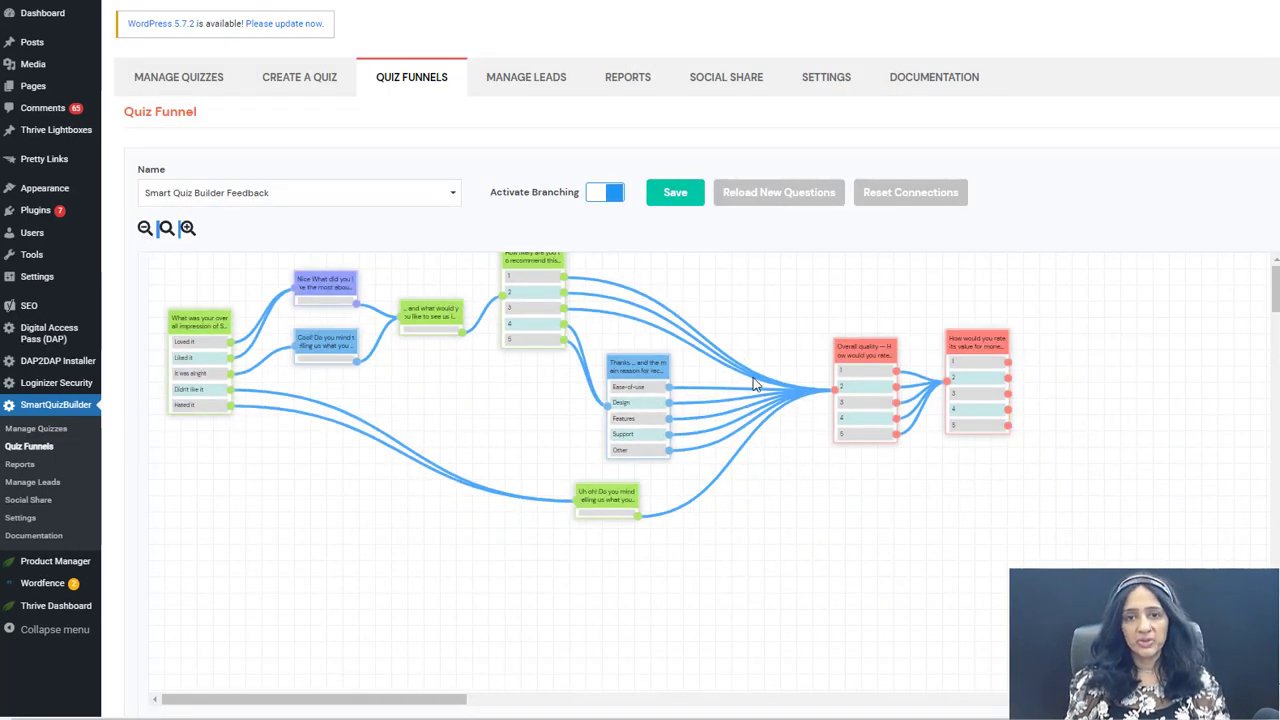
left_click_drag(289, 409, 391, 366)
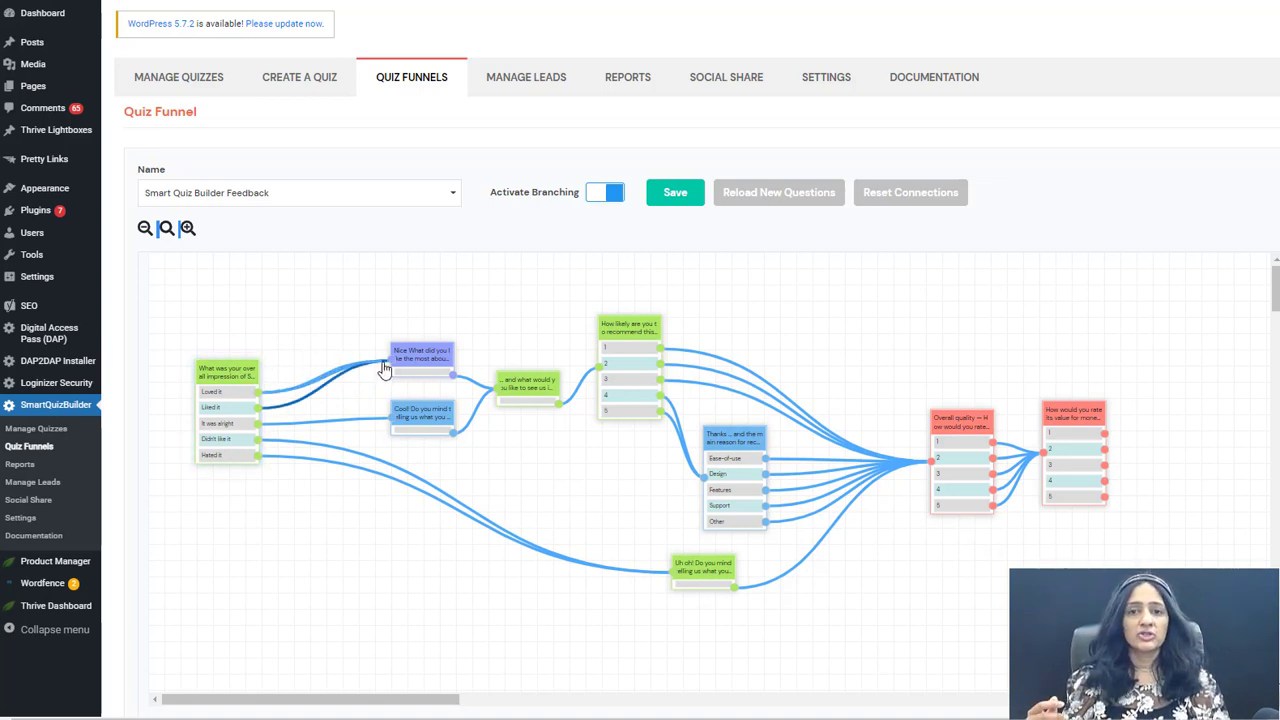
left_click(278, 404)
left_click_drag(258, 391, 393, 360)
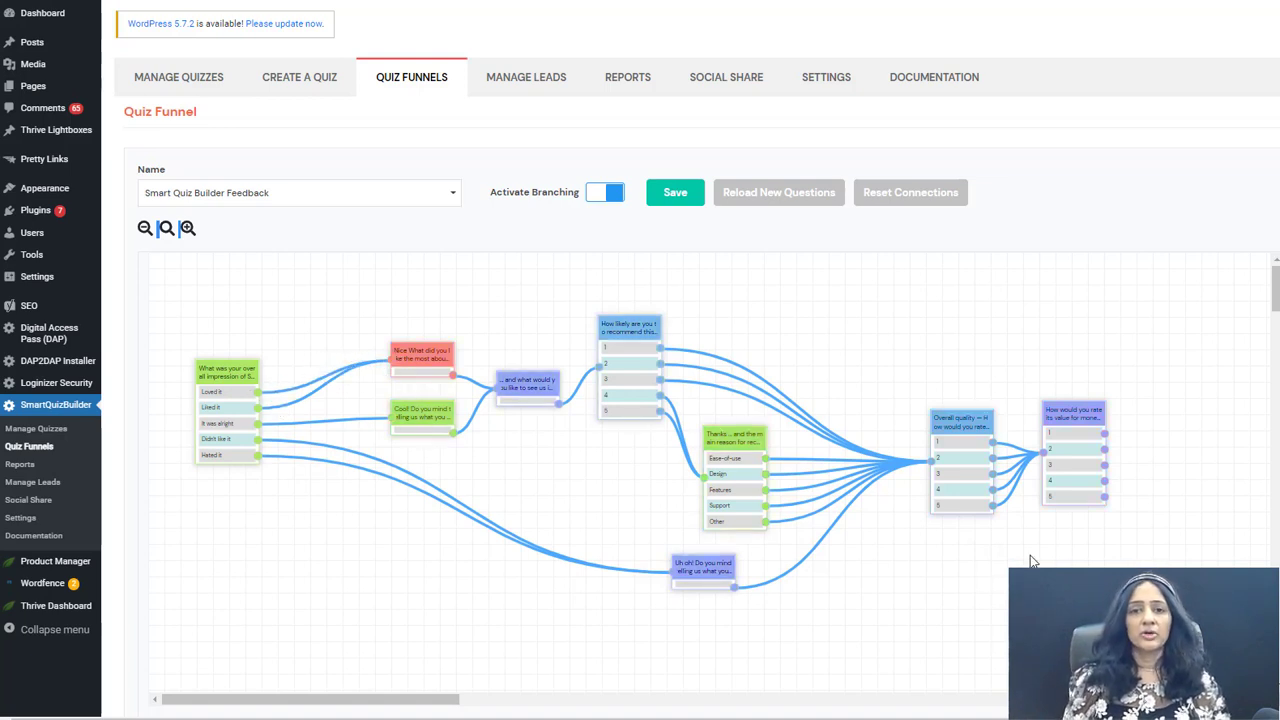
Move the "Uh oh!" question block lower in the funnel map
left_click_drag(742, 609, 673, 639)
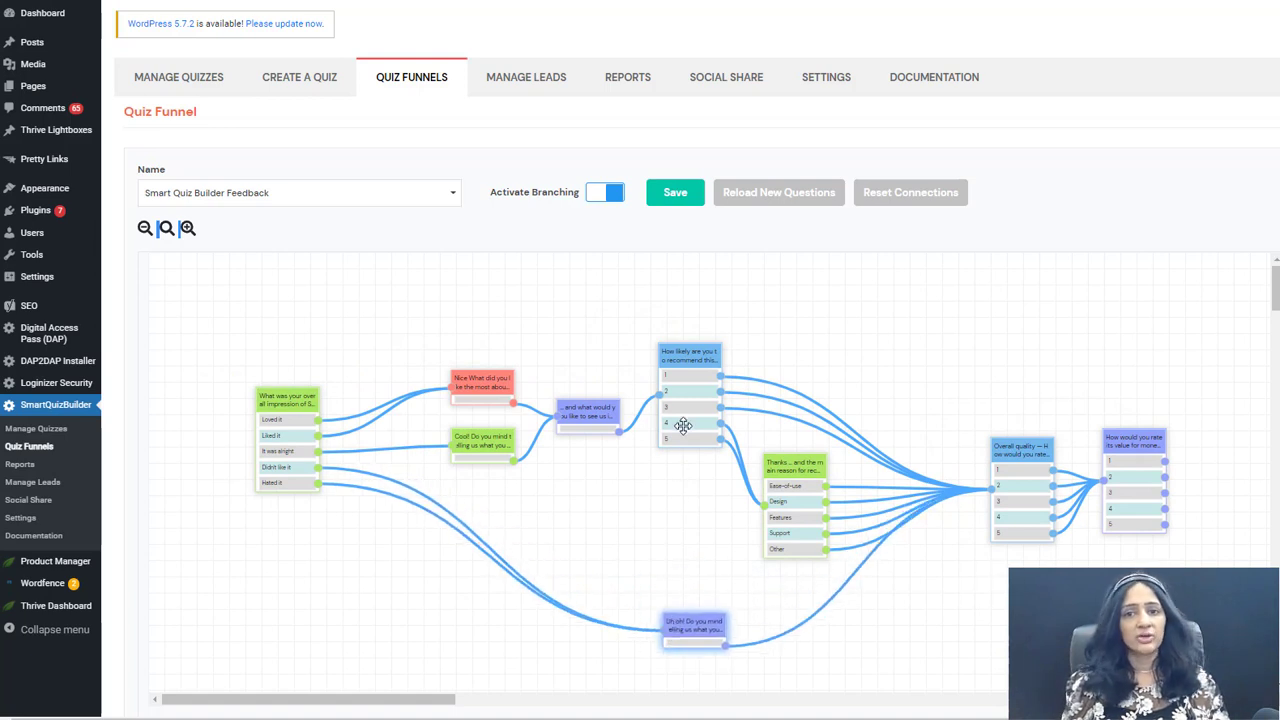
left_click_drag(683, 428, 689, 414)
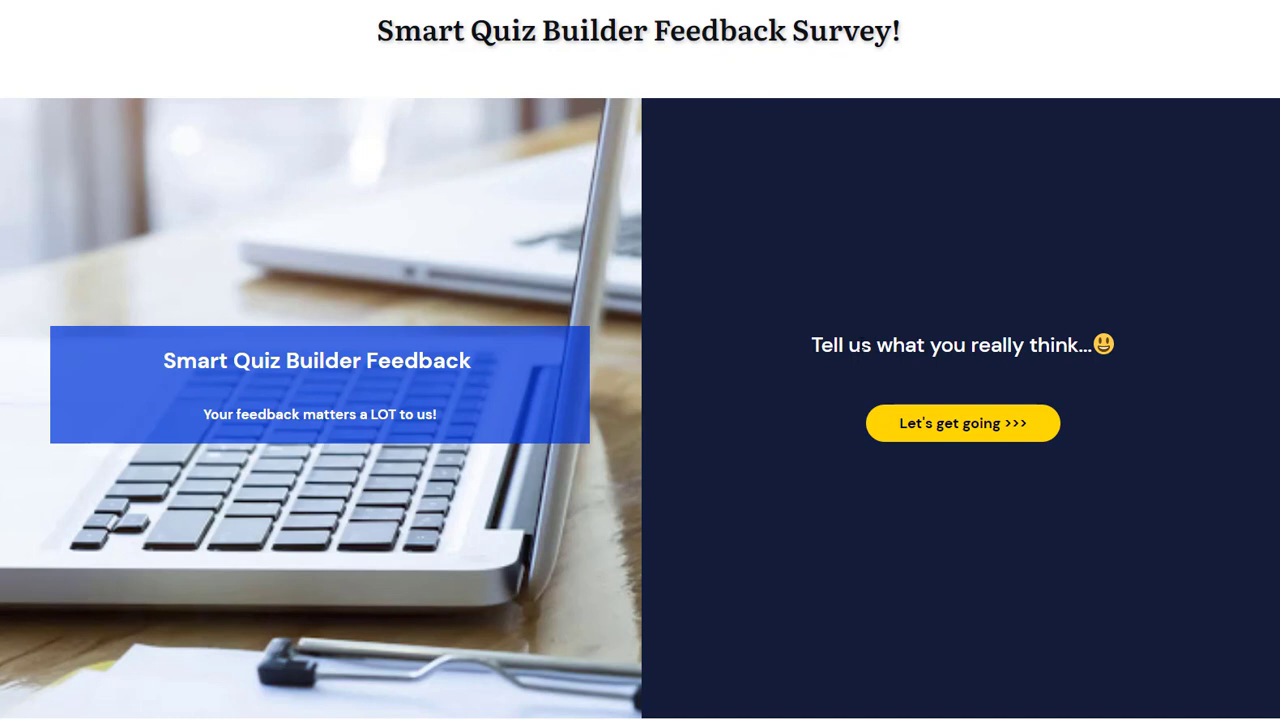
Start the published feedback survey and answer the overall impression question with "Loved it"
left_click(974, 437)
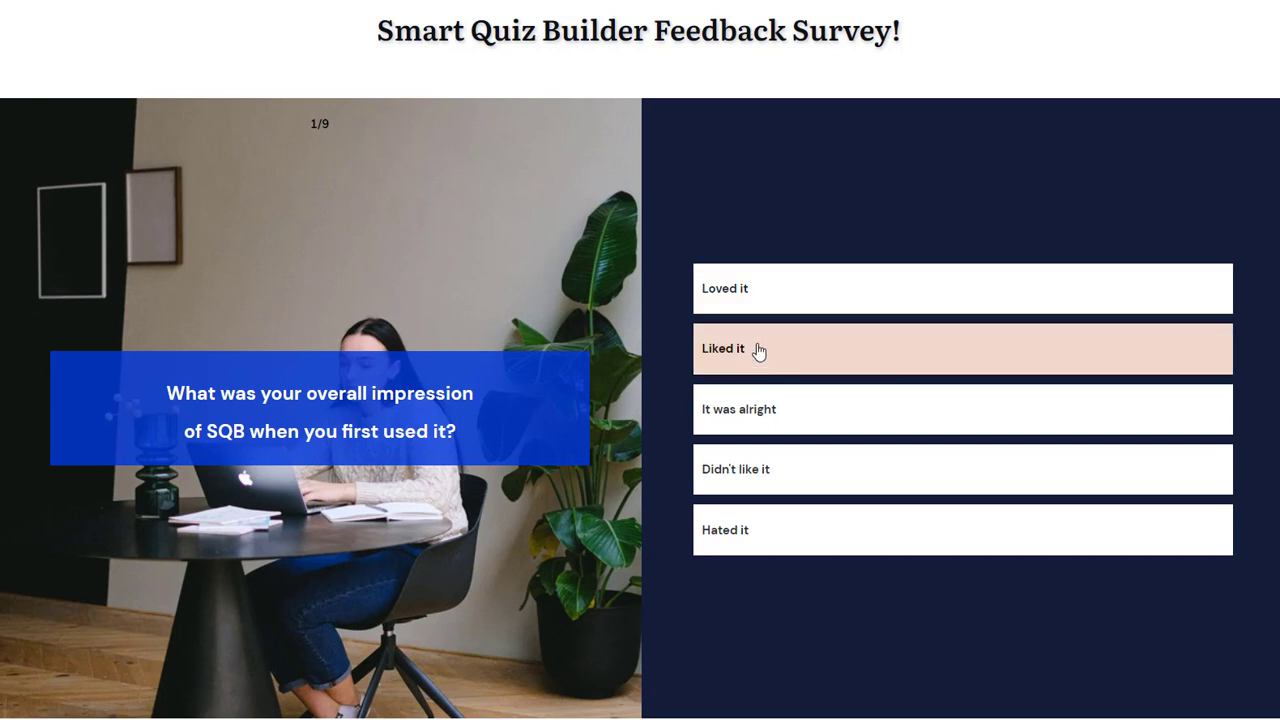
left_click(759, 298)
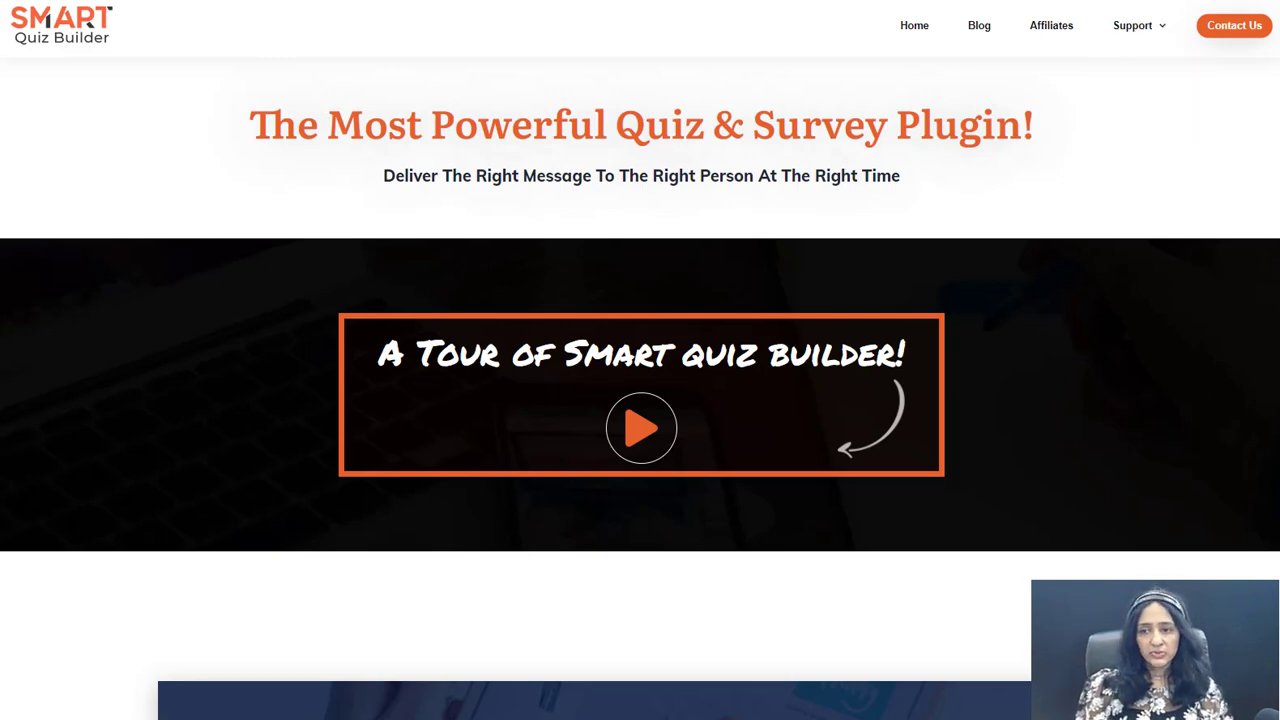
Open the Survey Funnel Demo from the Smart Quiz Builder home page
scroll(452, 237, "down", 10)
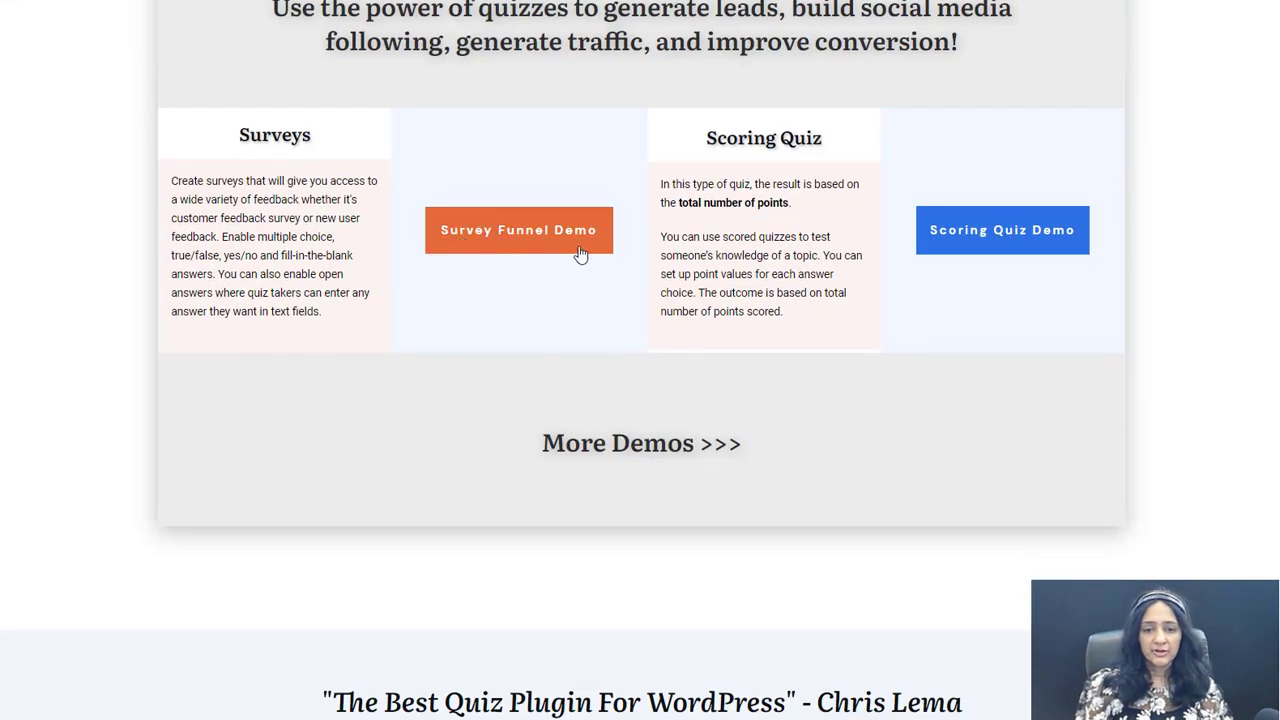
left_click(543, 250)
scroll(591, 76, "down", 1)
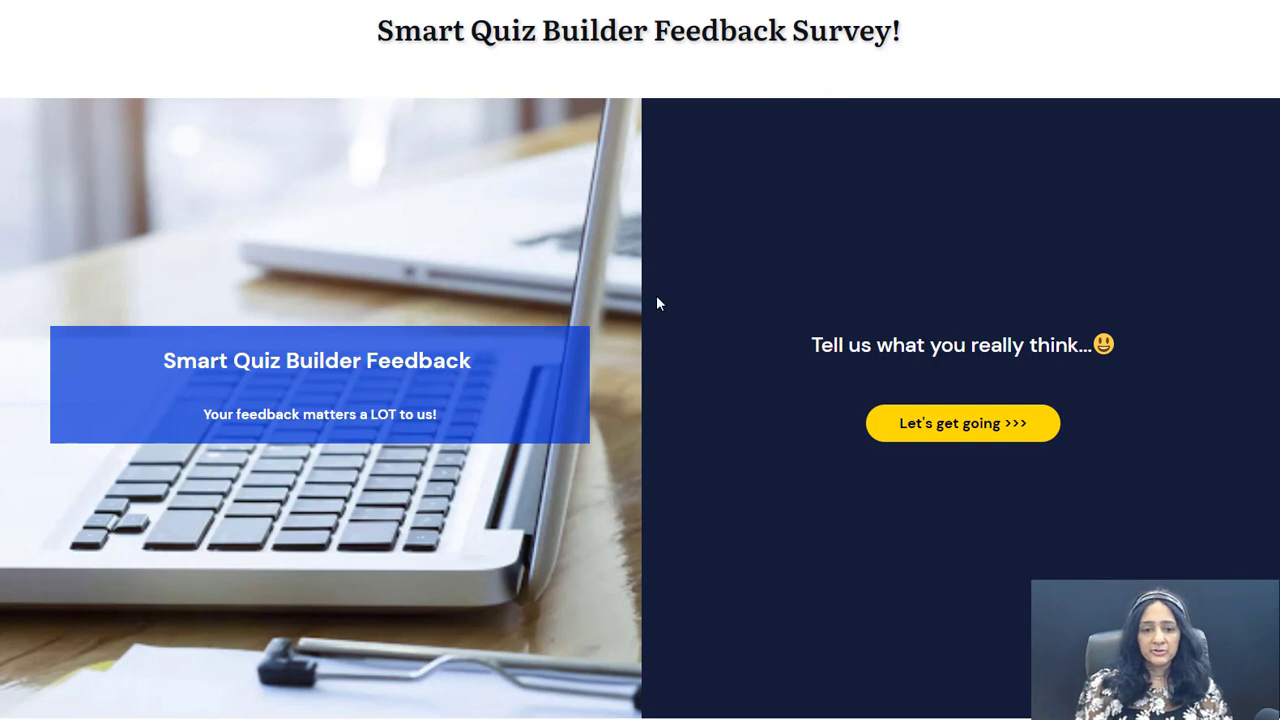
Start the demo survey and choose "Loved it" to view the follow-up question for a positive impression
left_click(973, 436)
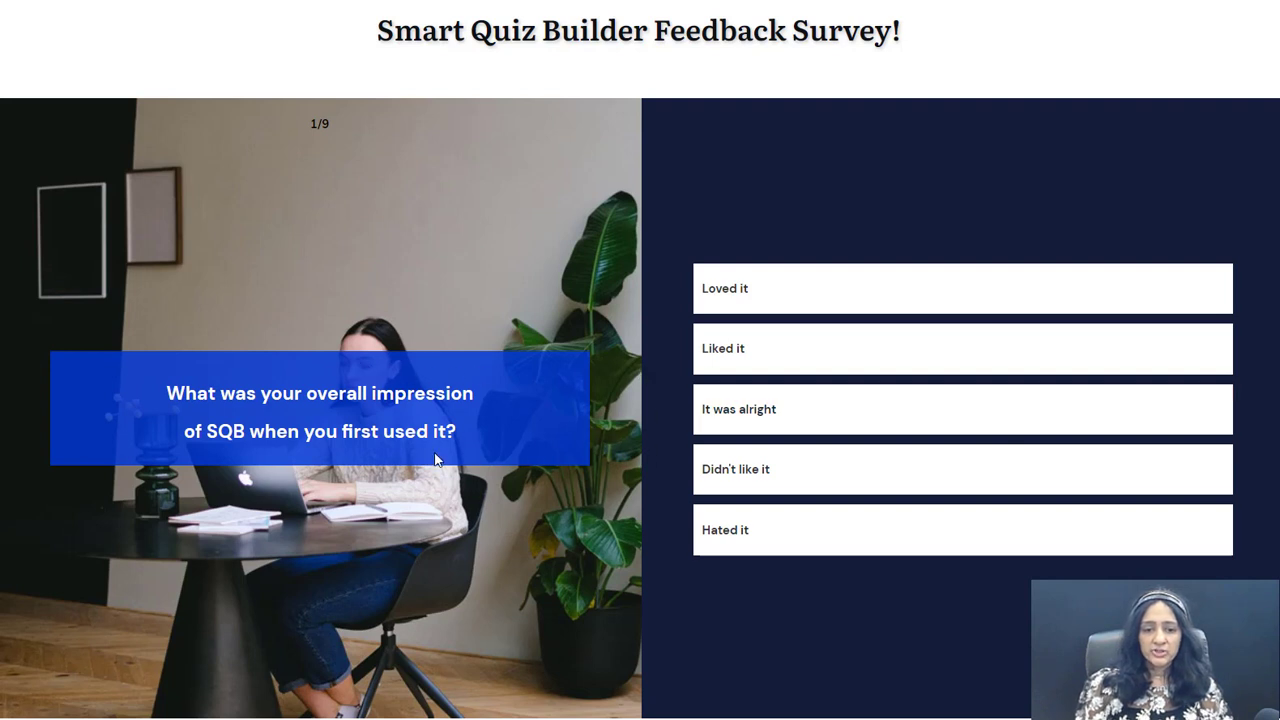
left_click(760, 297)
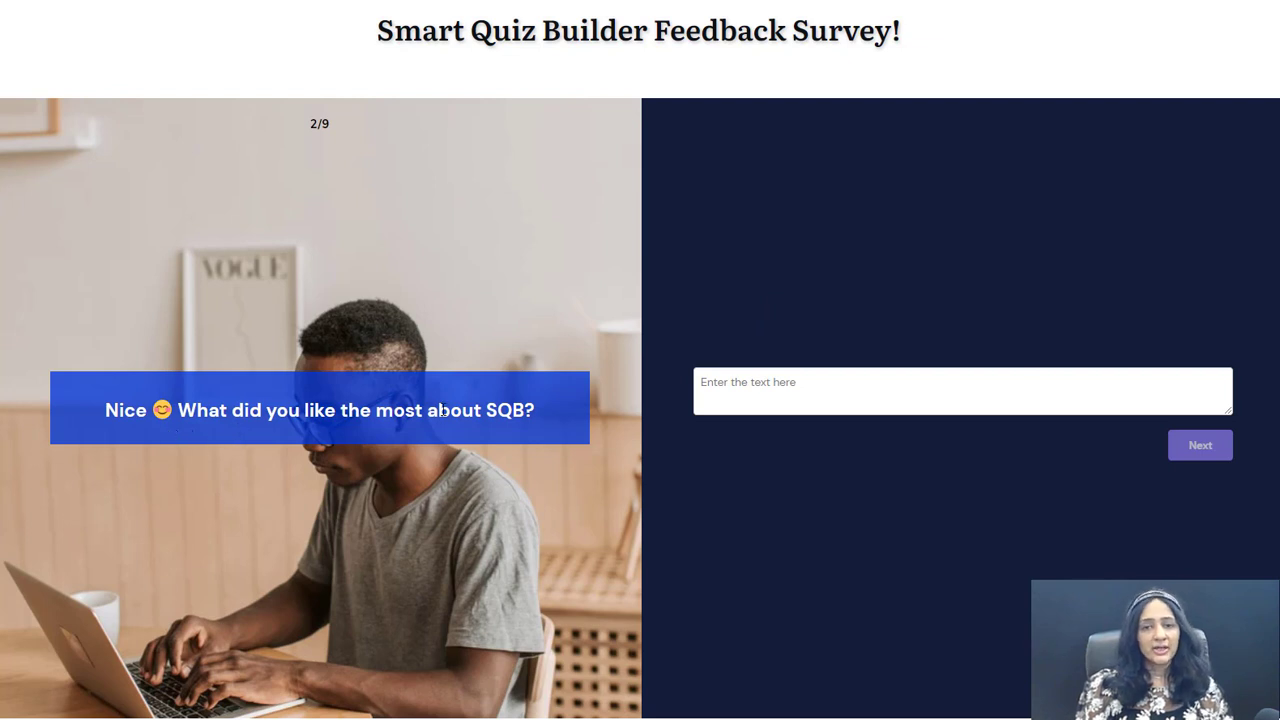
left_click(840, 378)
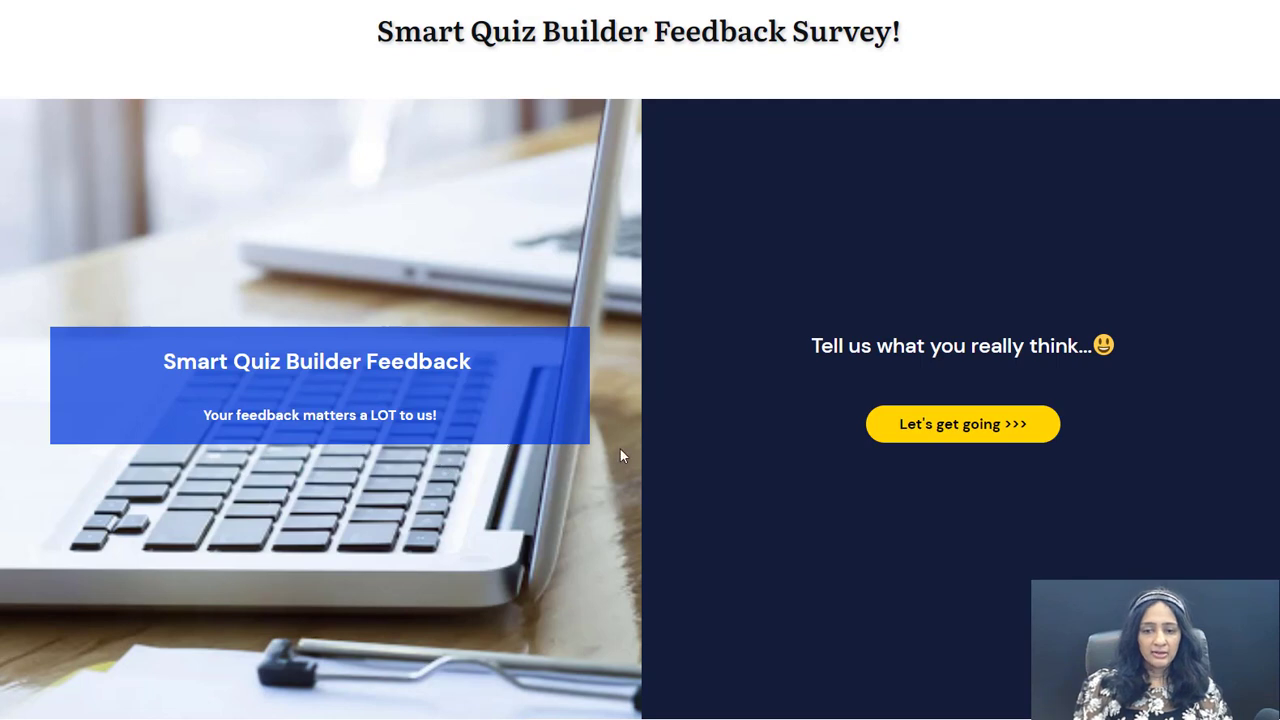
Restart the survey and choose "Hated it" to view the follow-up question for a negative impression
left_click(912, 440)
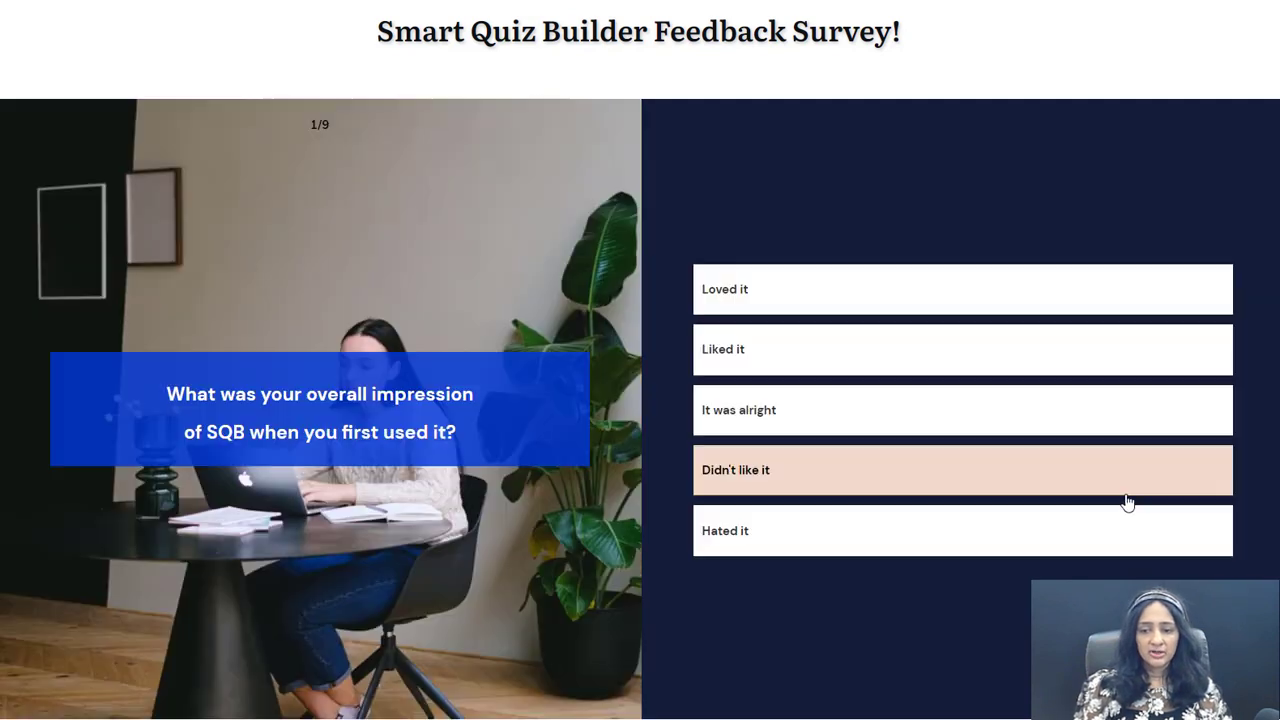
left_click(729, 545)
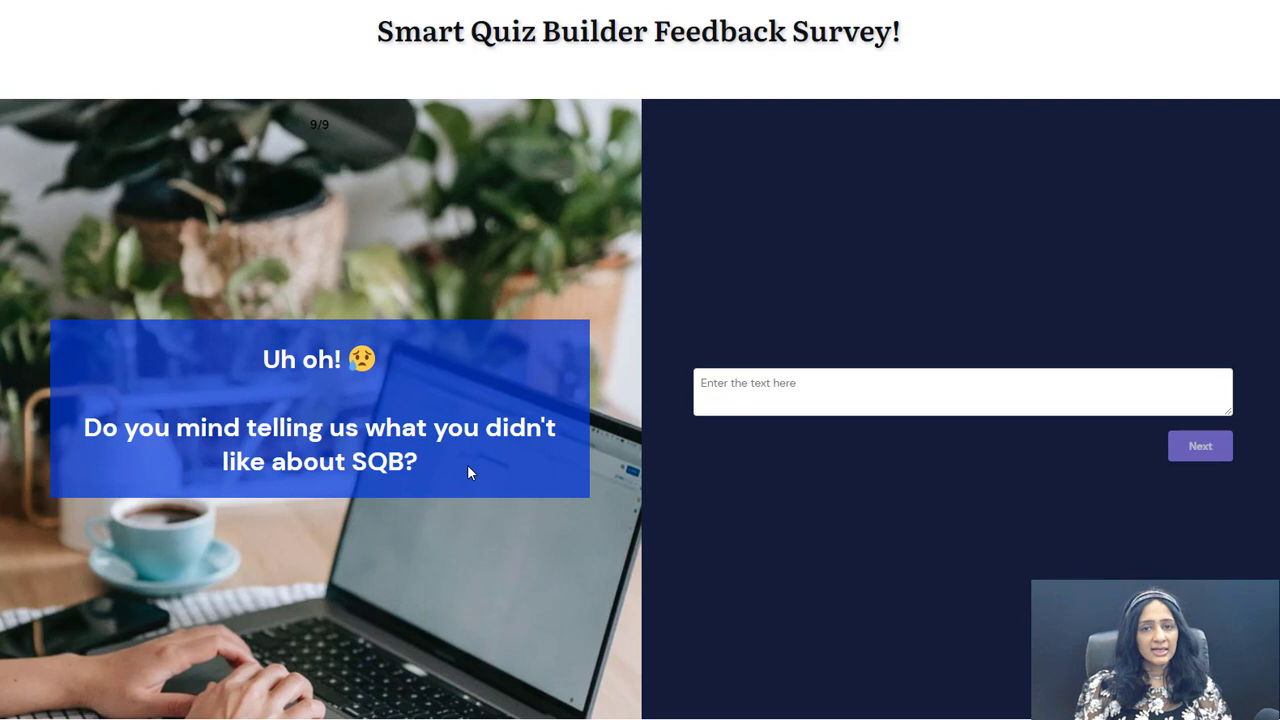
left_click(758, 389)
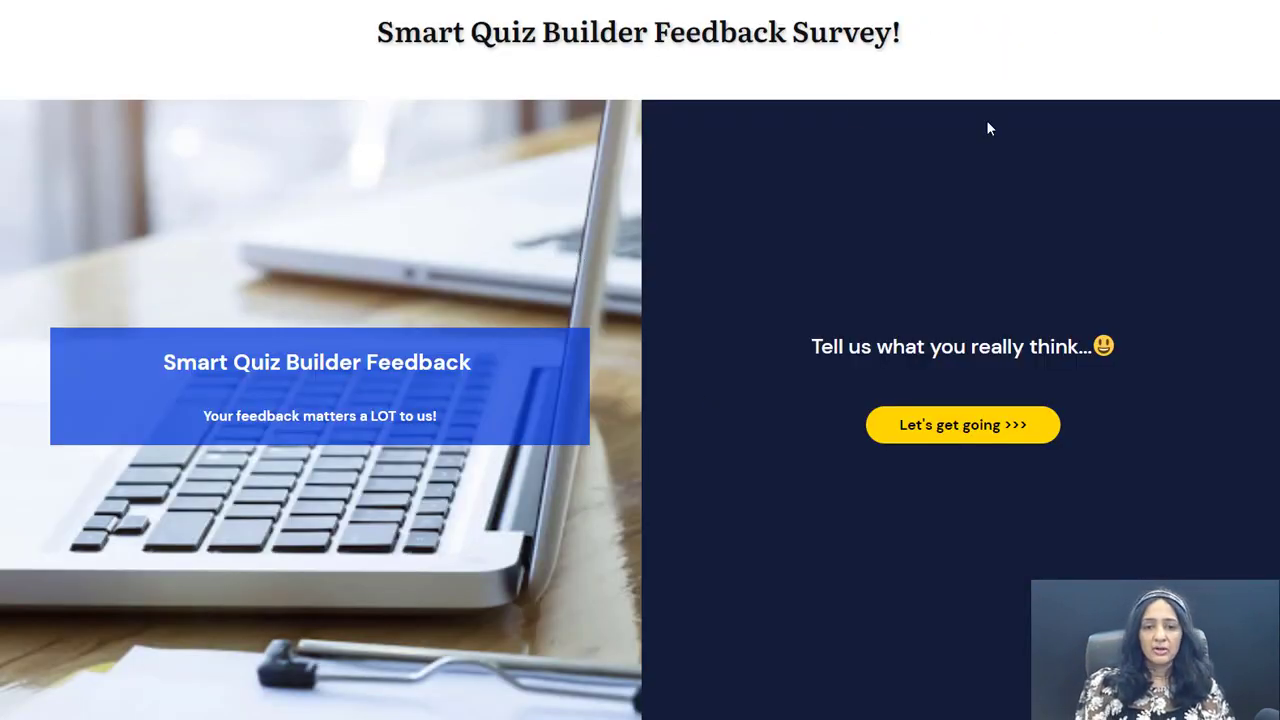
Restart the survey, answer "Loved it", and submit "ease of use" as what was liked most
left_click(880, 432)
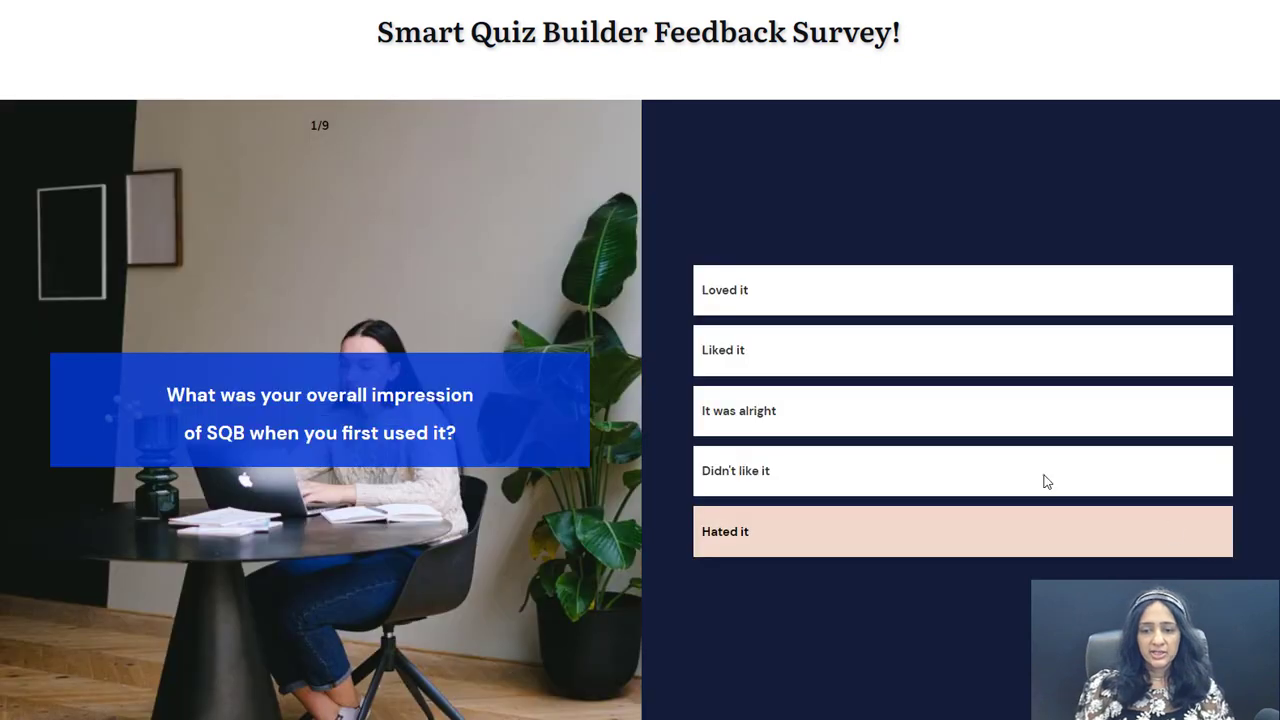
left_click(766, 294)
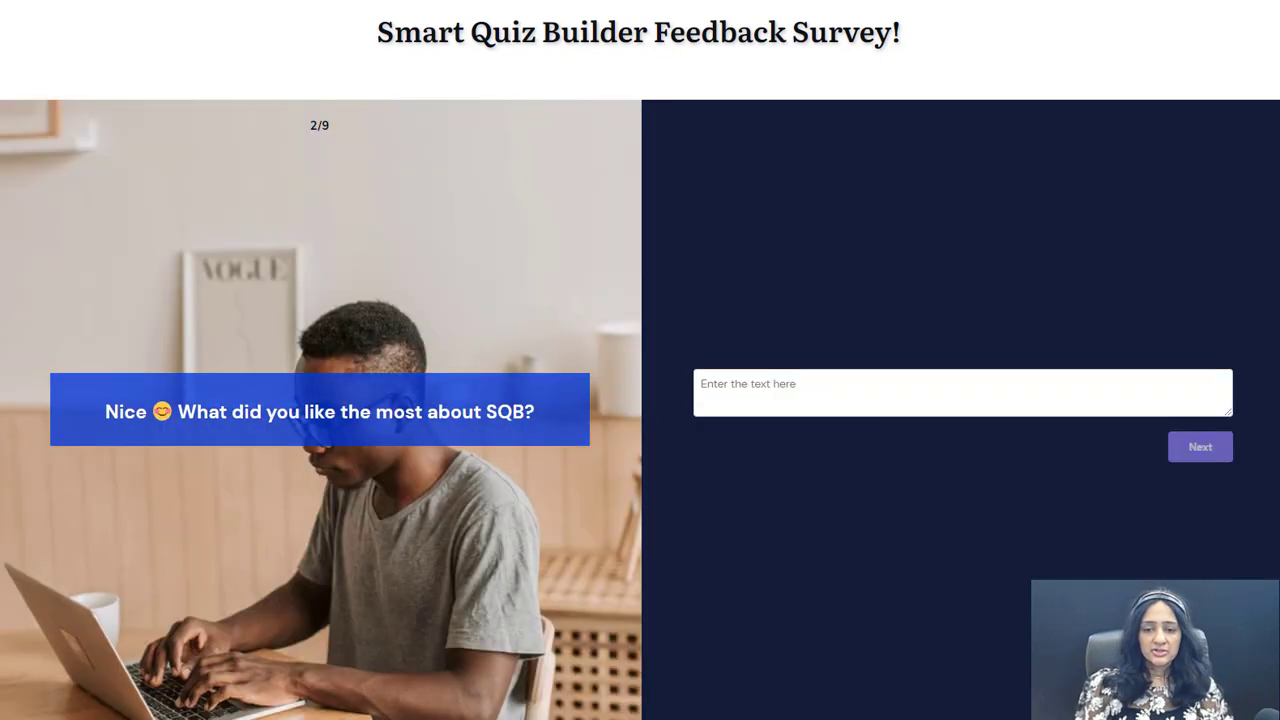
left_click(742, 399)
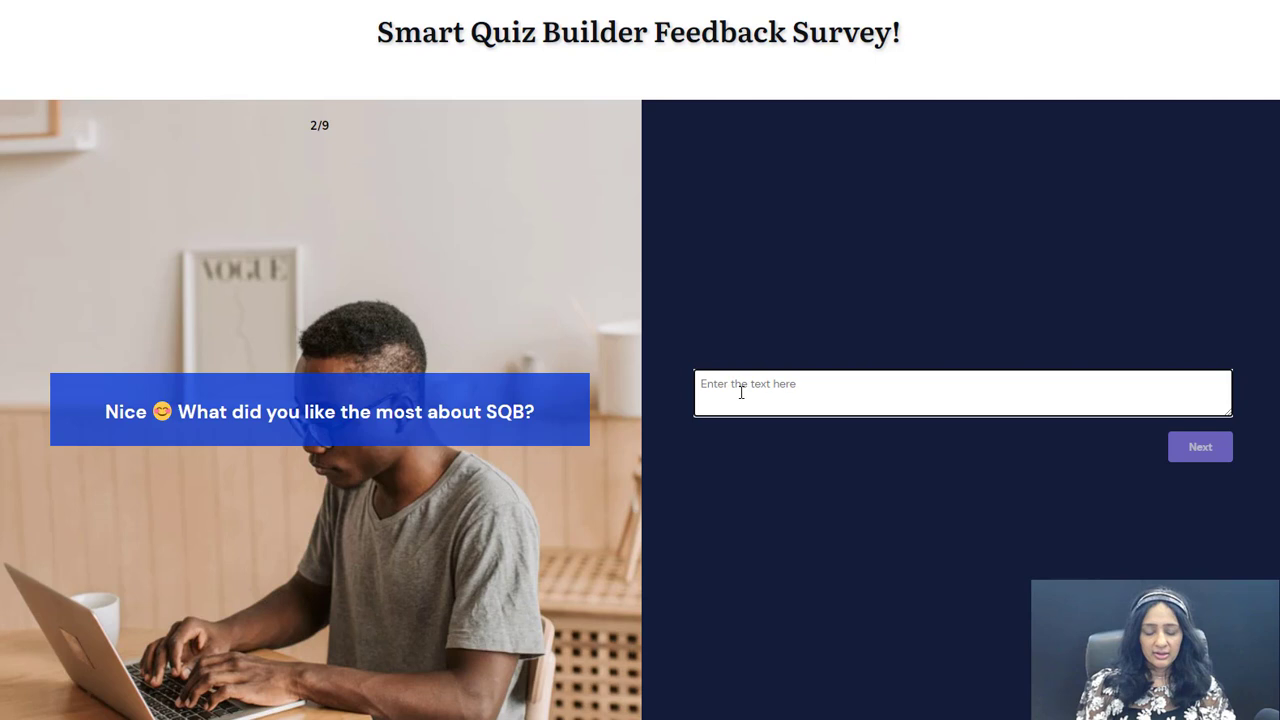
type("ease of use")
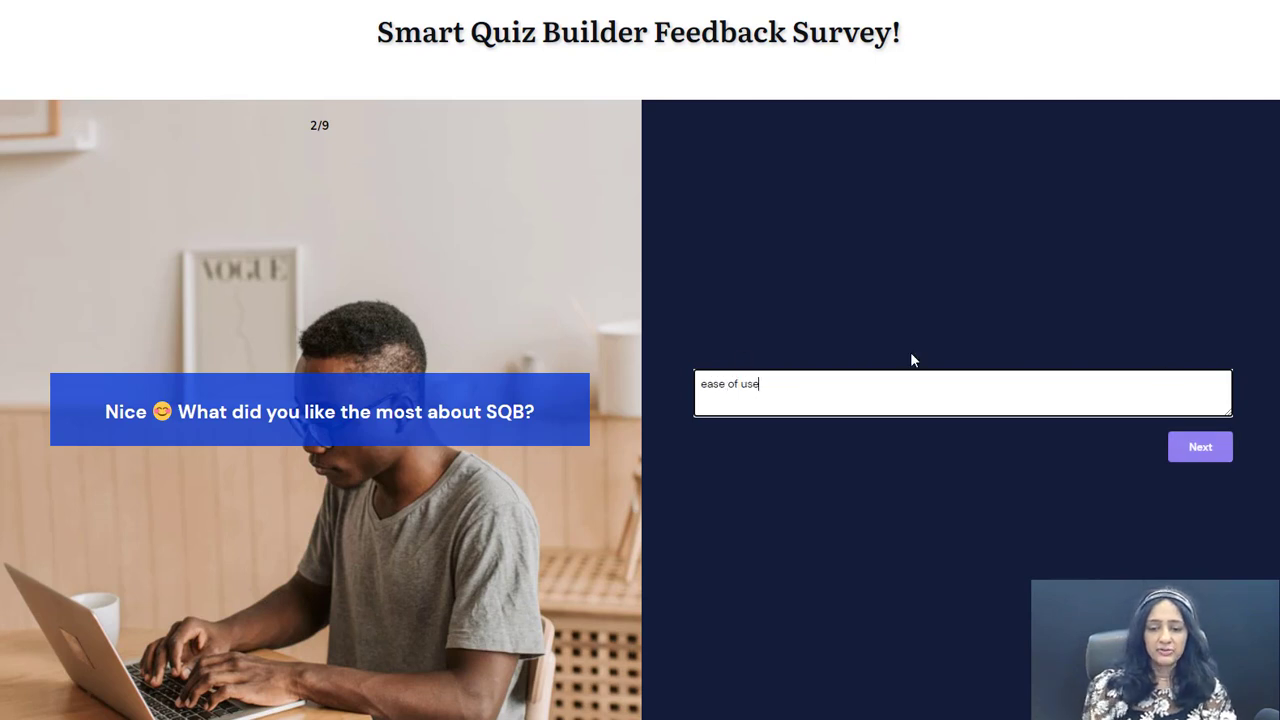
left_click(1174, 448)
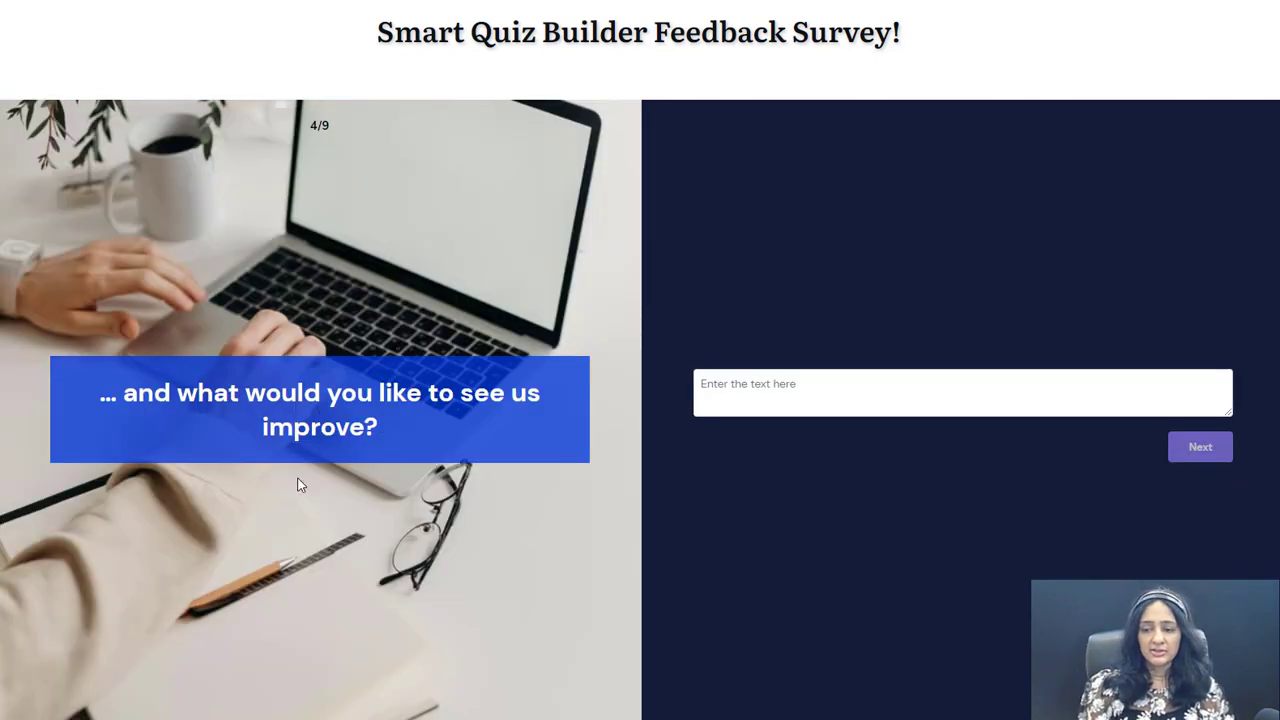
Answer the improvement question with "support for custom fields" and continue
left_click(855, 376)
type("support for custom fields")
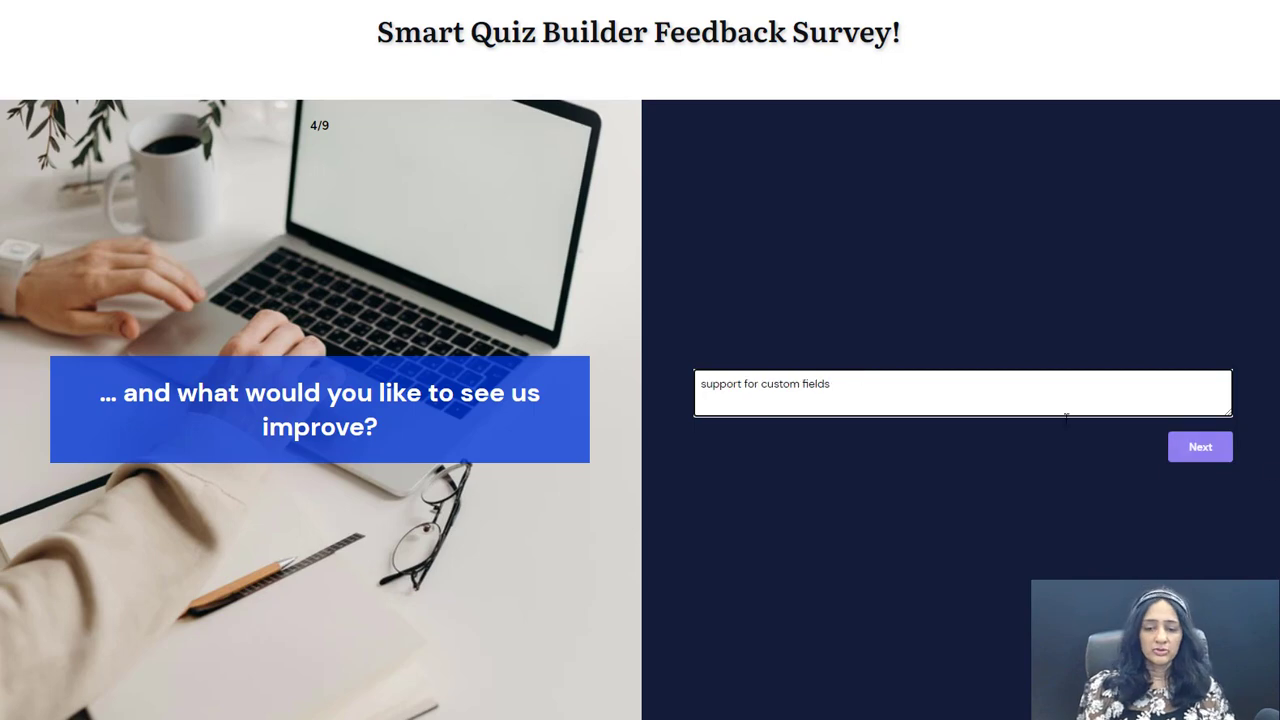
left_click(1231, 452)
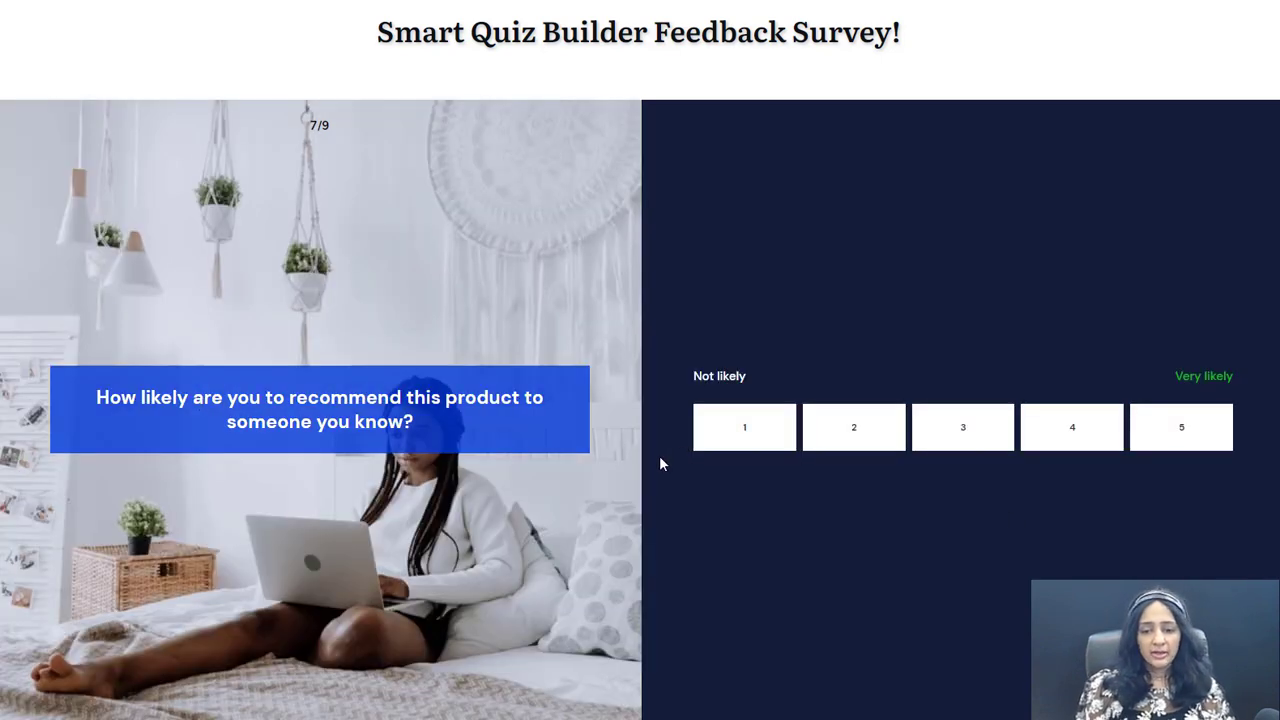
Rate the likelihood to recommend as 5 and submit Ease-of-use, Support and Features as the main reasons
left_click(1163, 449)
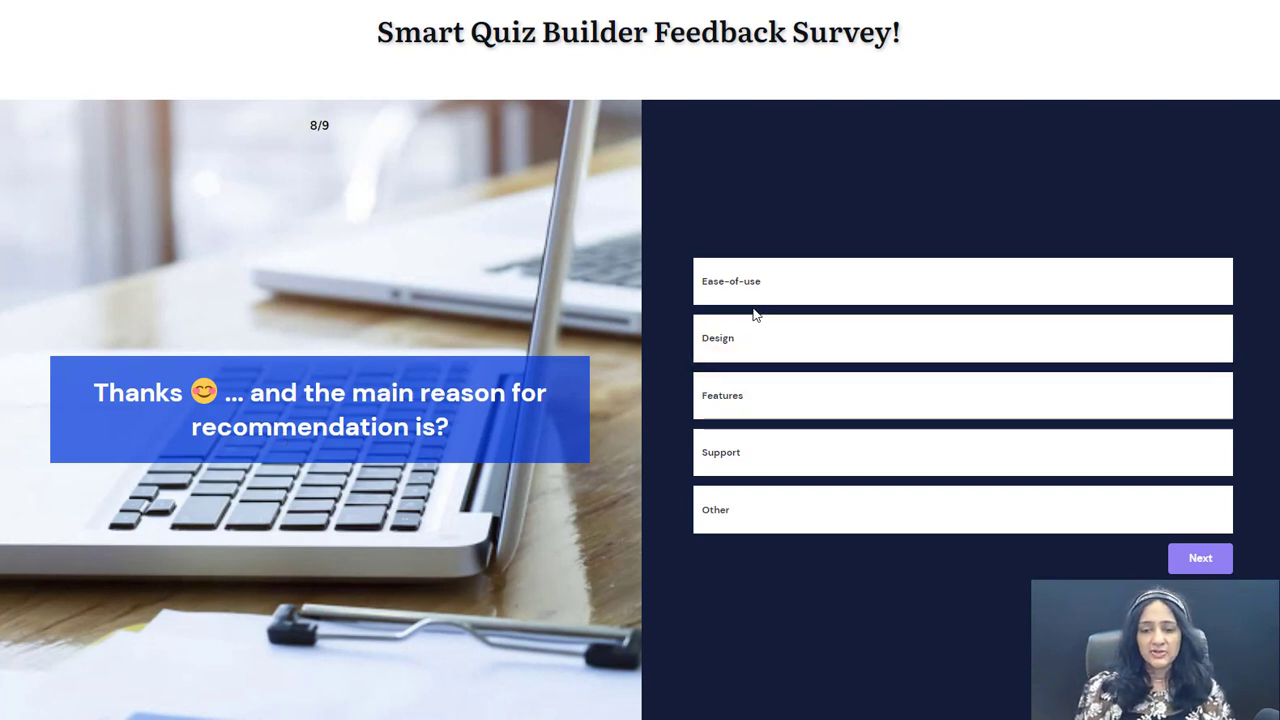
left_click(826, 292)
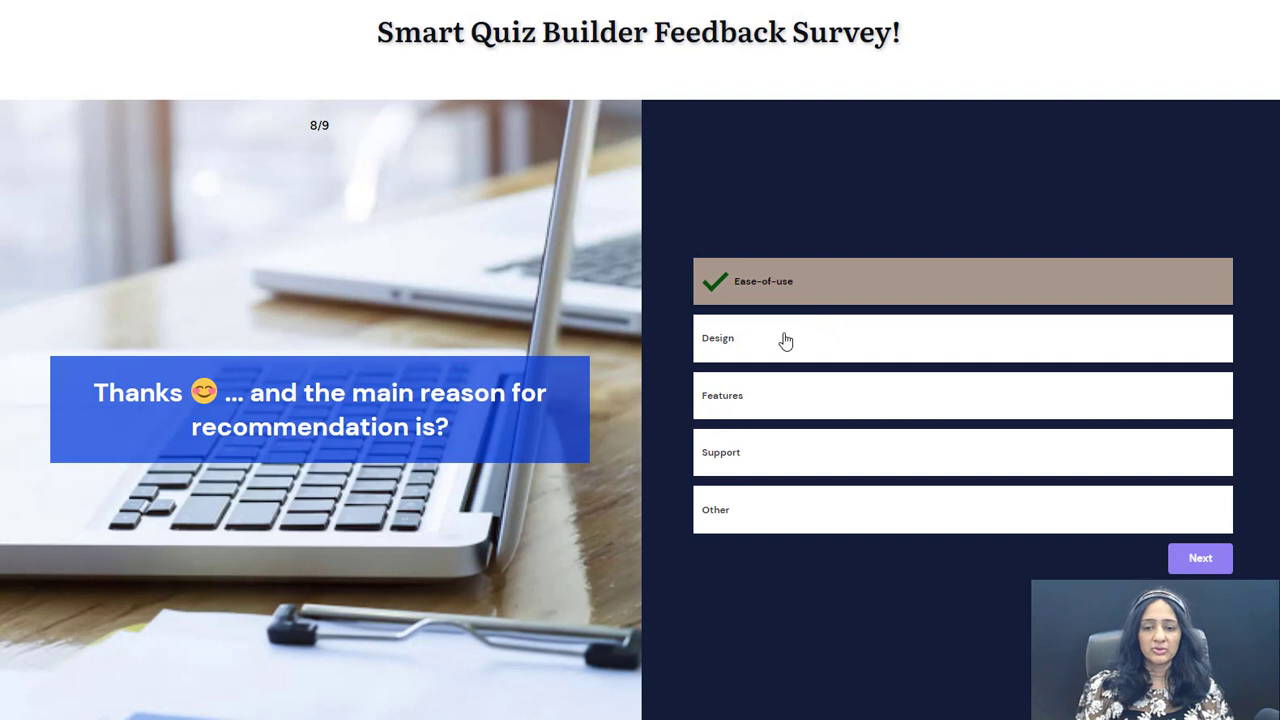
left_click(790, 447)
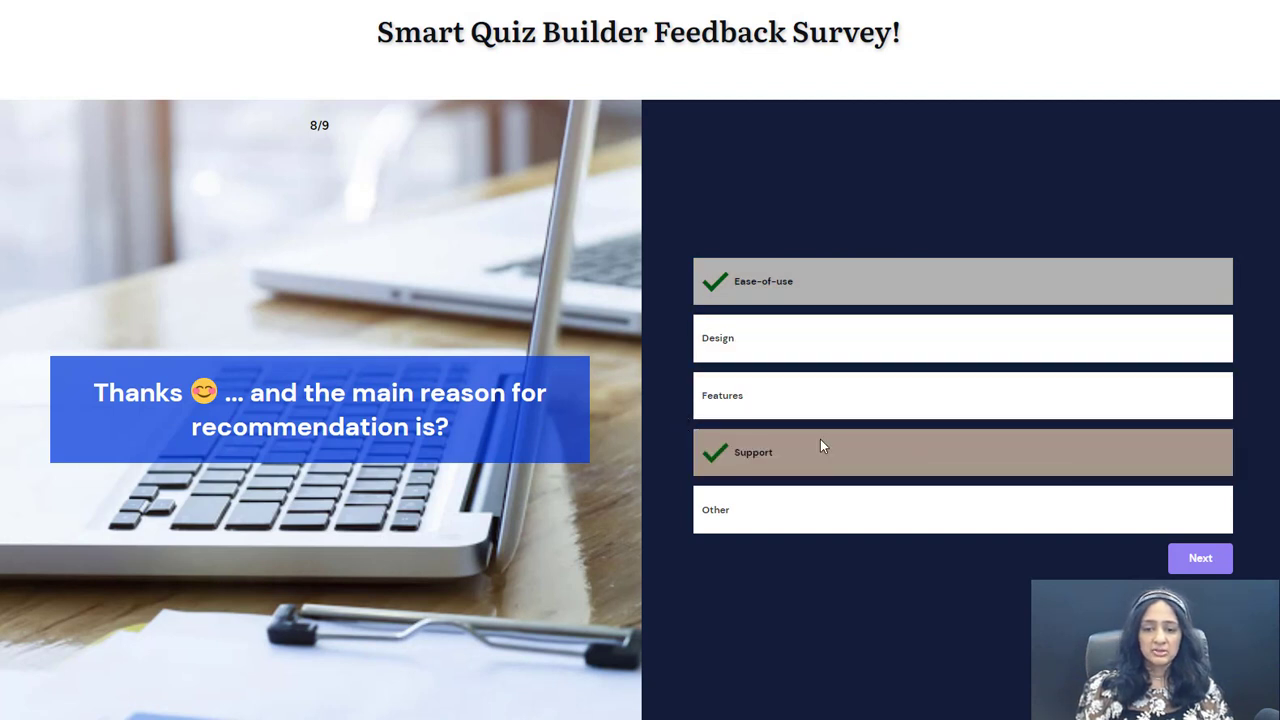
left_click(870, 402)
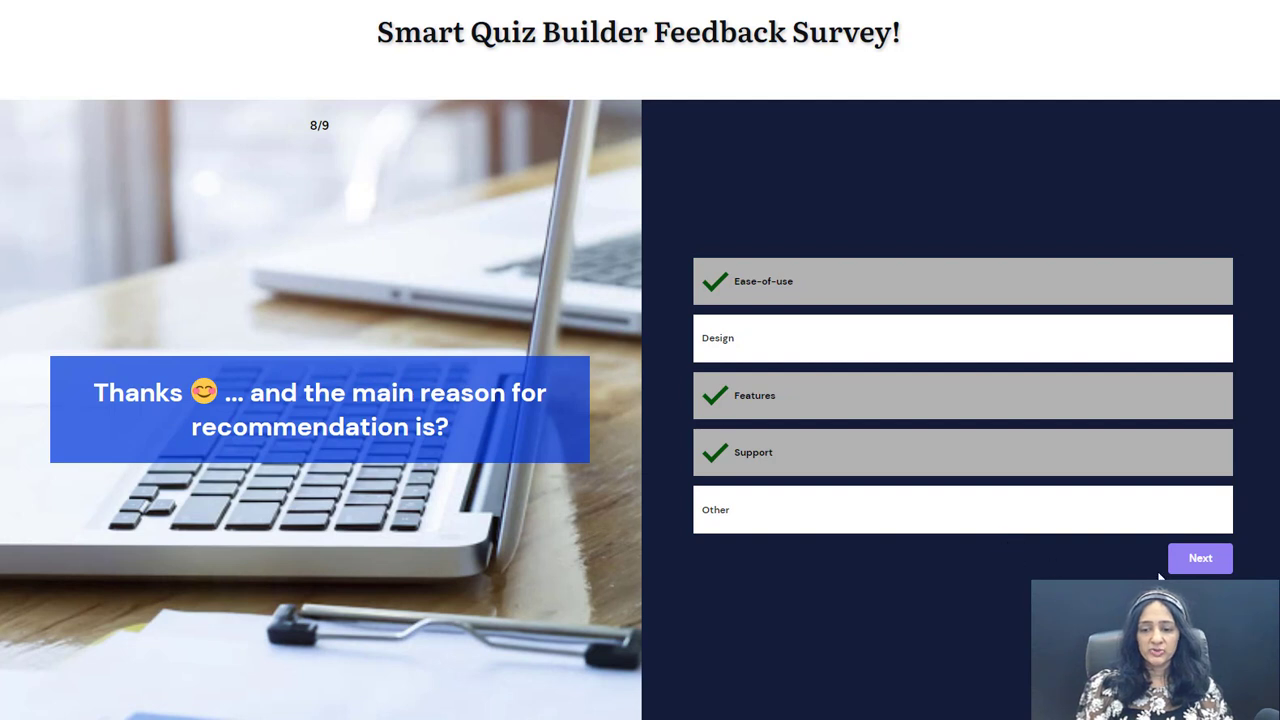
left_click(1200, 558)
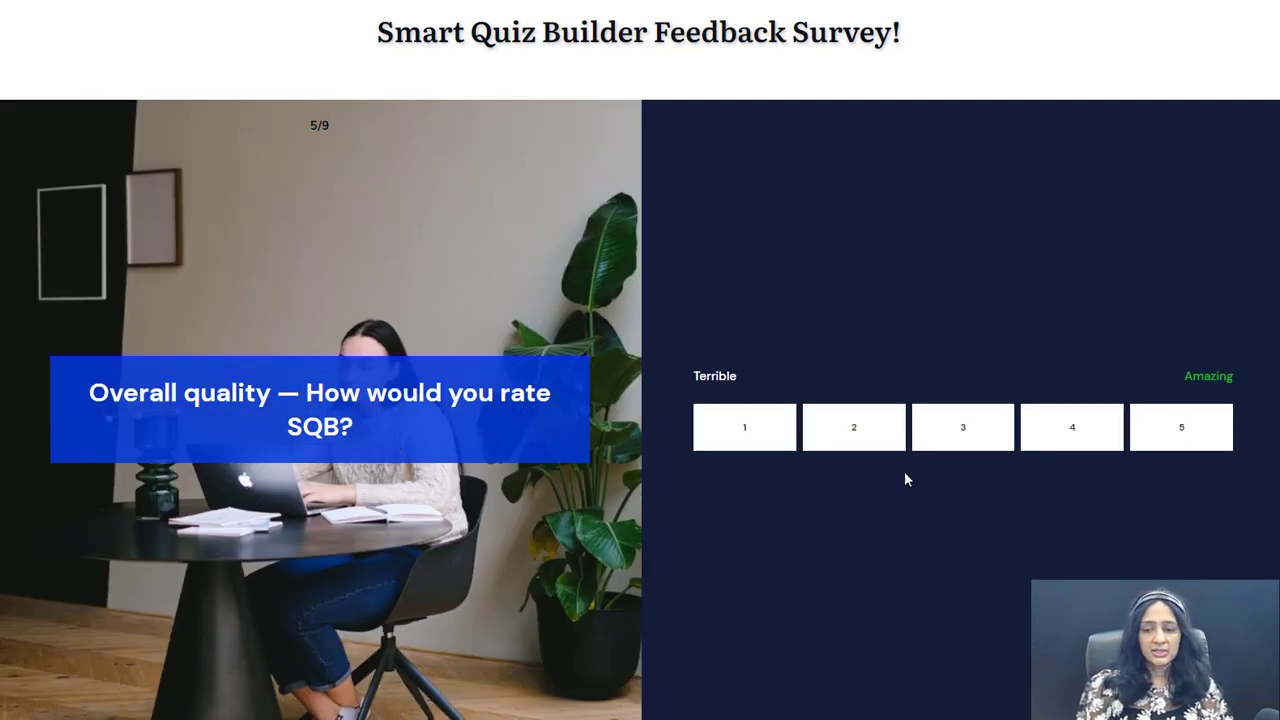
Rate both overall quality and value for money as 5, and submit the prefilled contact details form
left_click(1179, 441)
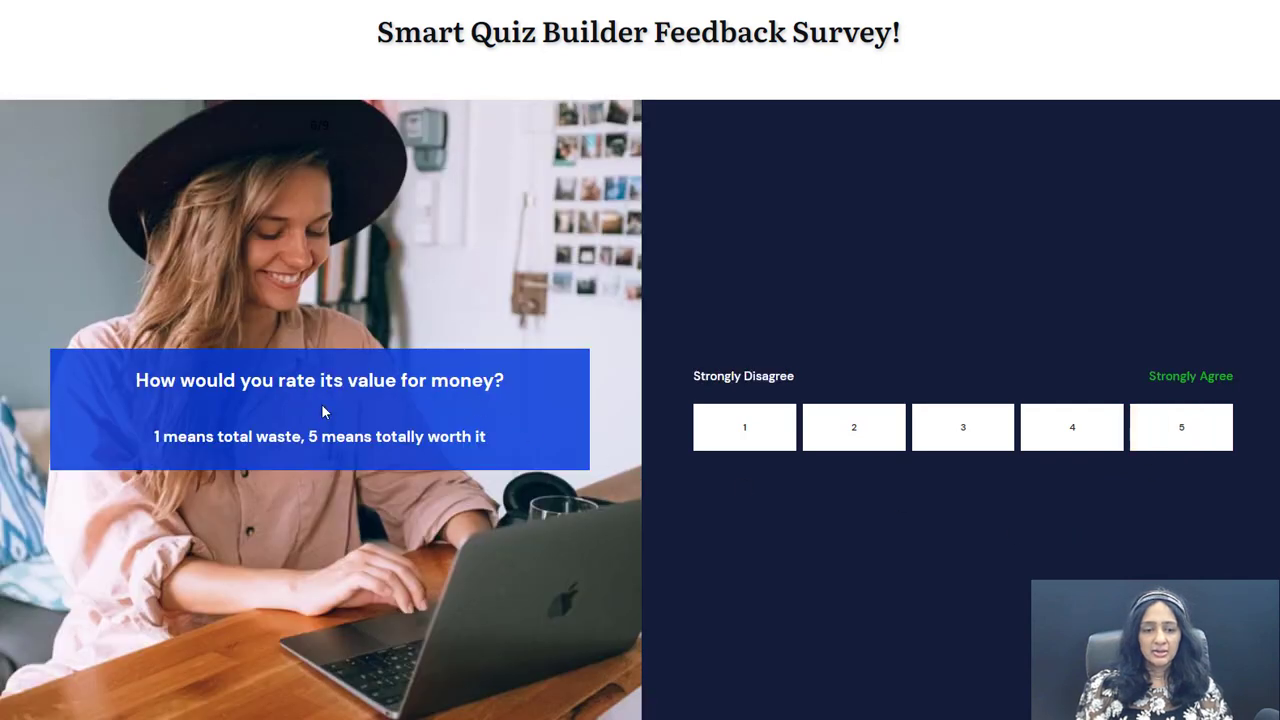
left_click(1181, 434)
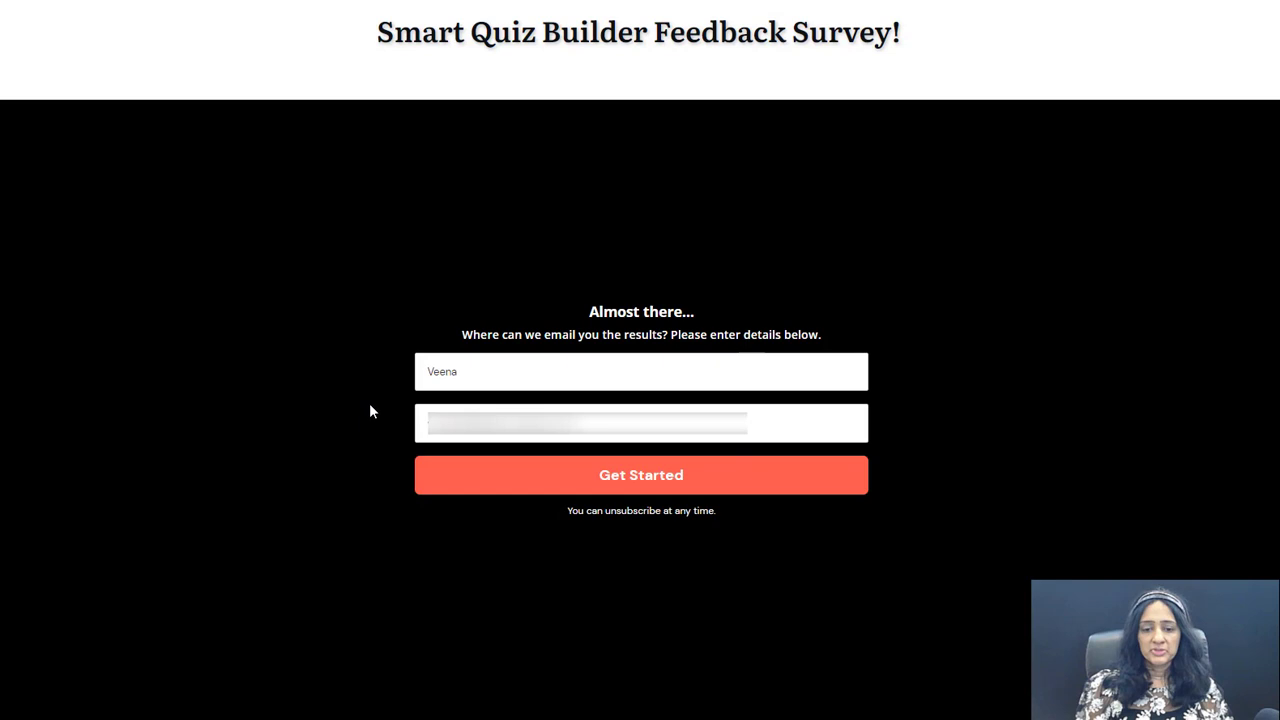
left_click(688, 490)
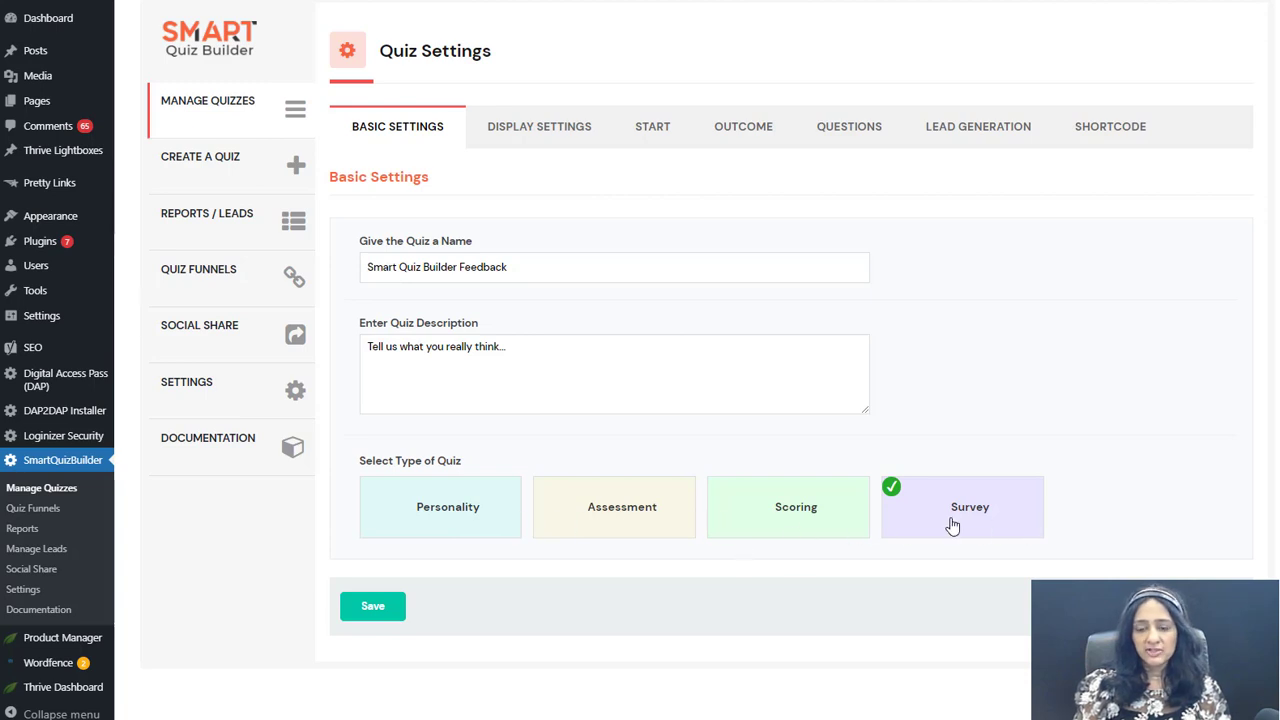
Review the quiz's display settings, from the in-page and pagination options to the opt-in form and platform connection choices
left_click(503, 126)
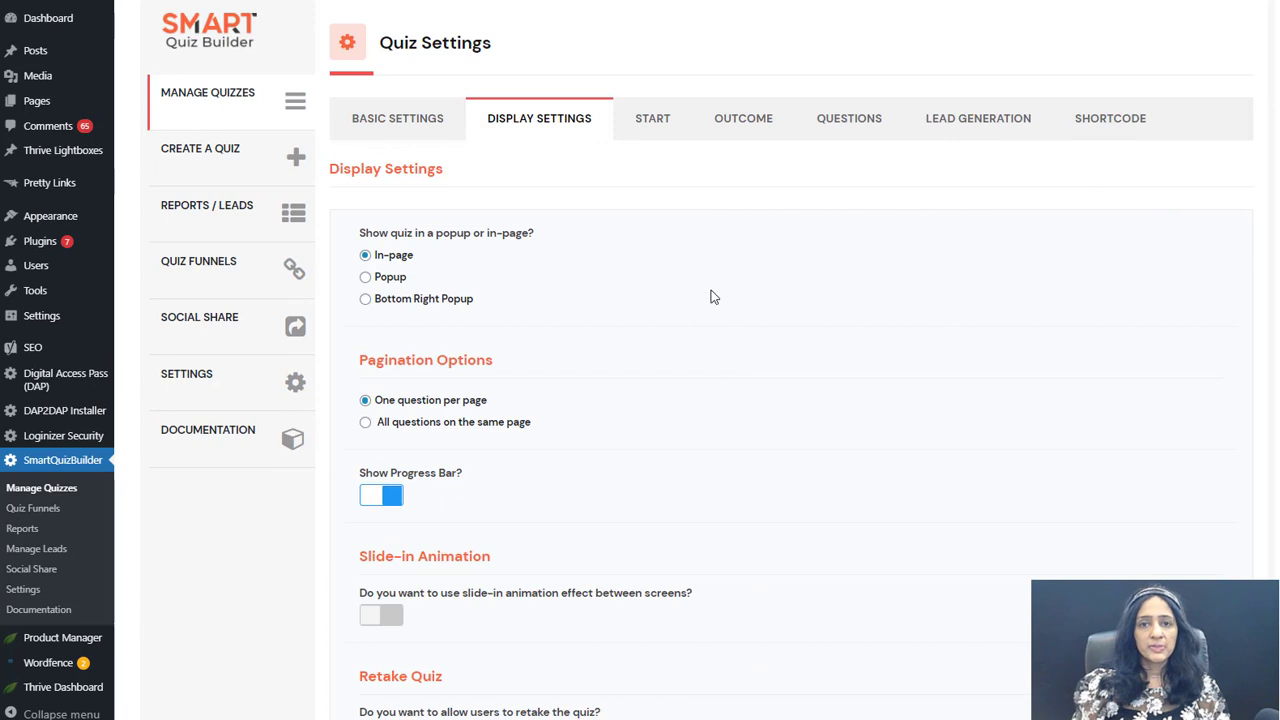
scroll(689, 324, "down", 1)
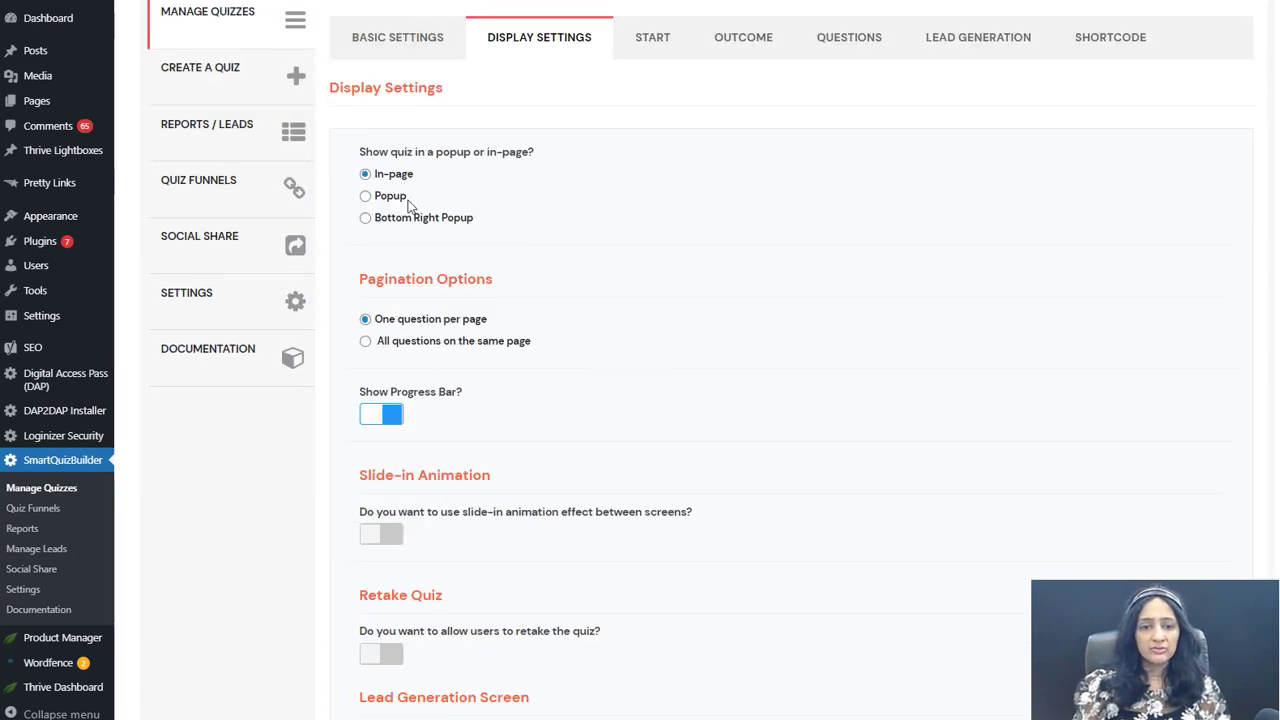
scroll(432, 252, "down", 2)
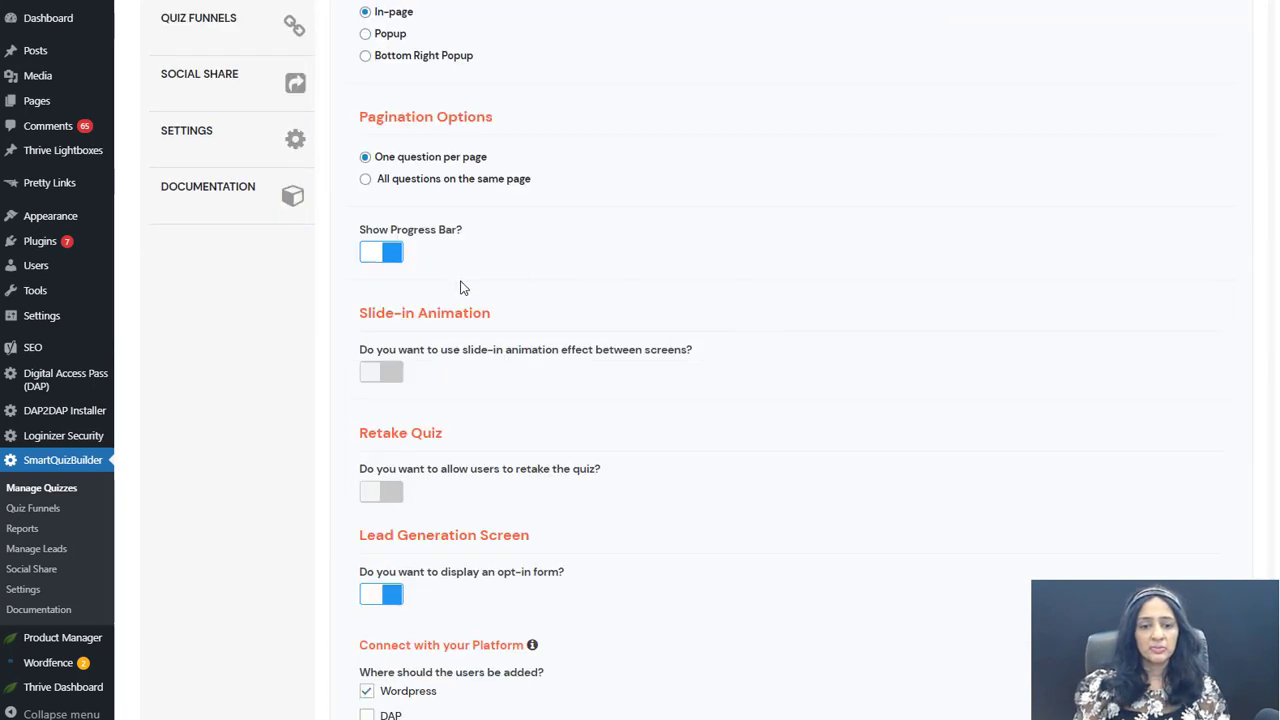
scroll(671, 322, "down", 1)
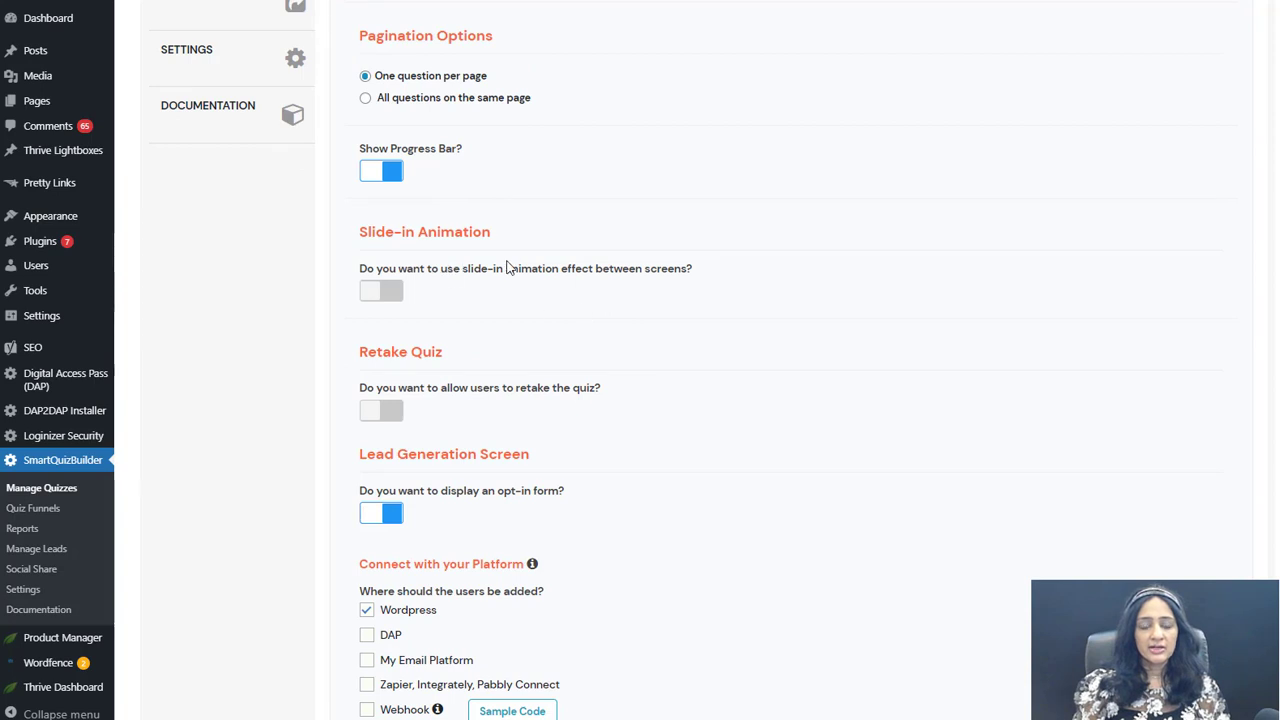
scroll(383, 305, "down", 1)
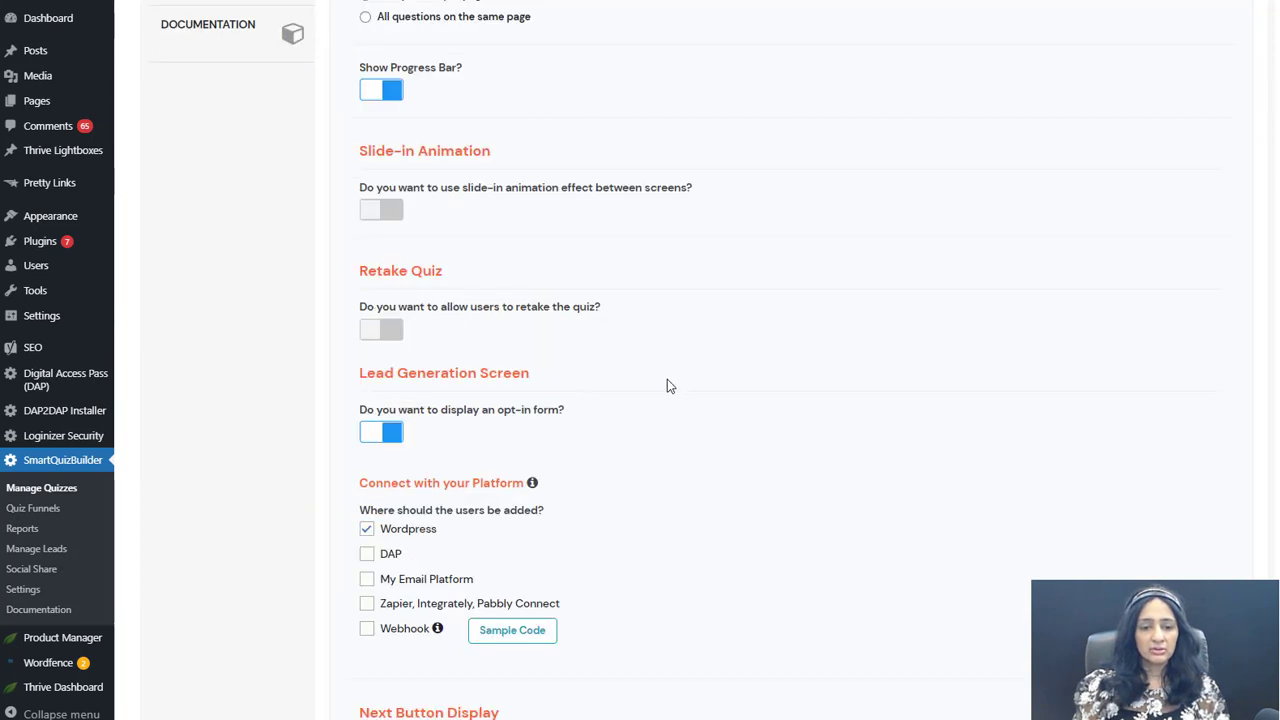
scroll(423, 331, "down", 1)
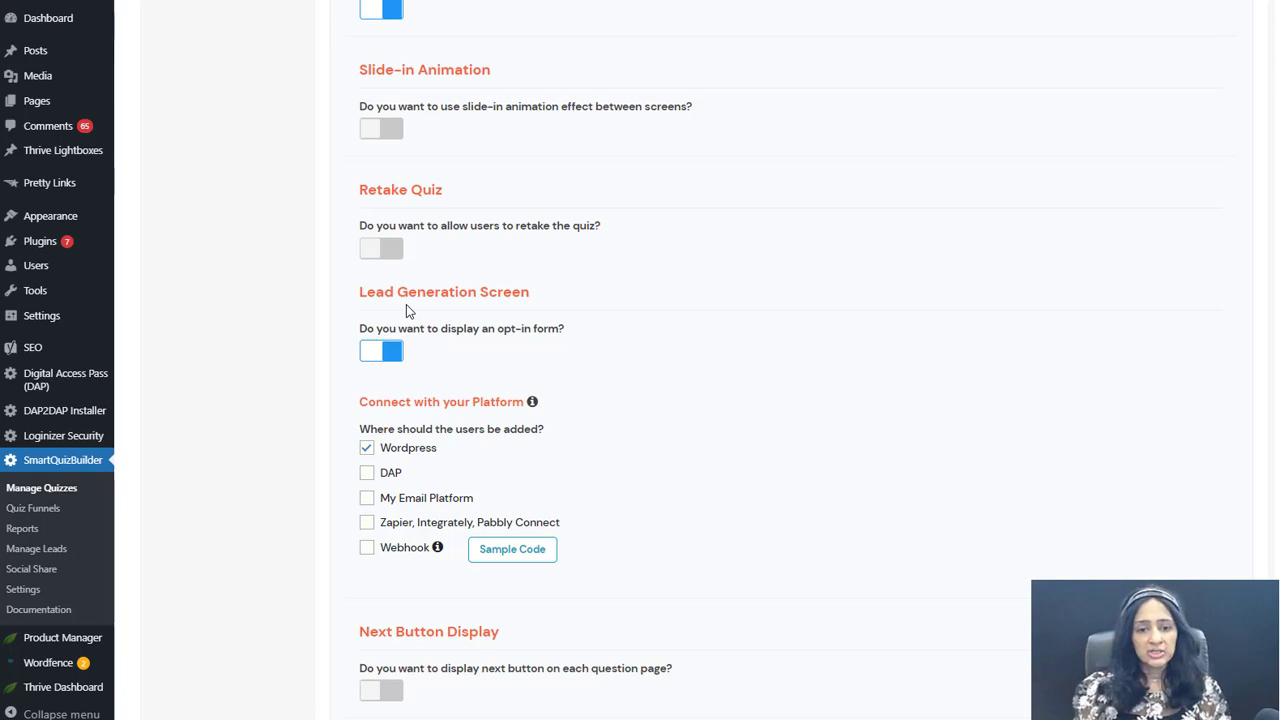
scroll(406, 311, "down", 3)
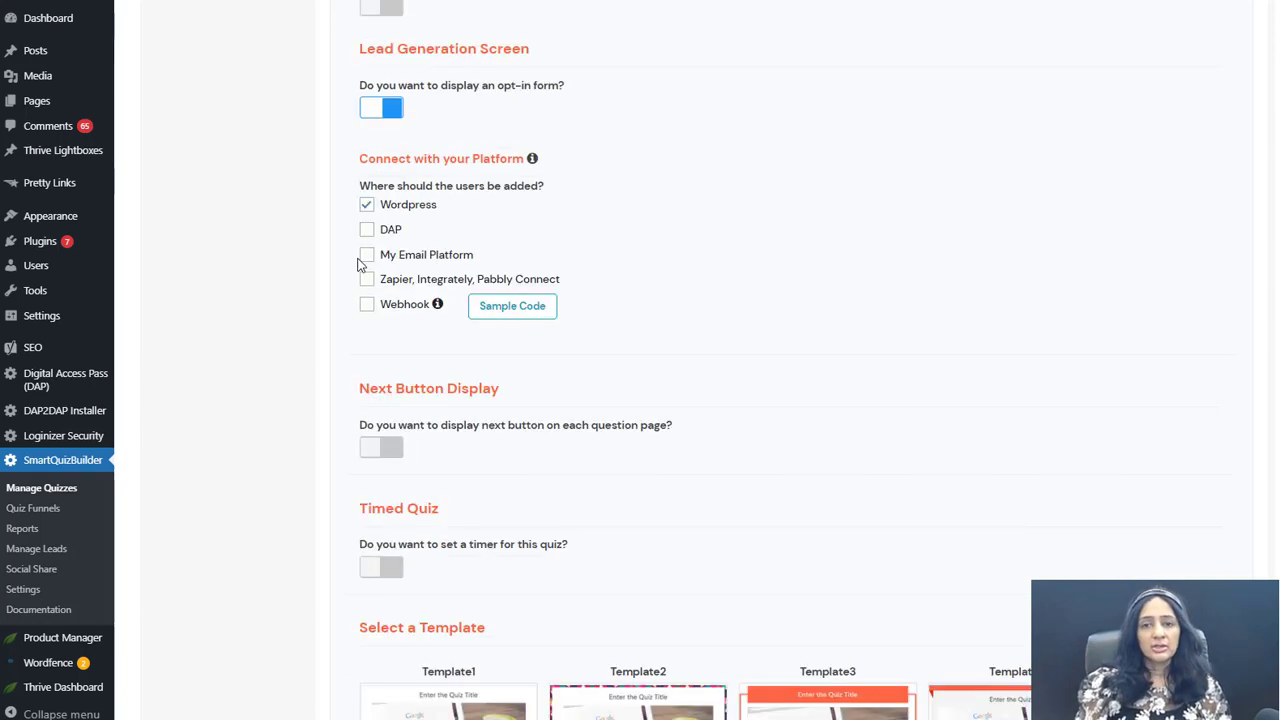
Enable the My Email Platform connection to examine the supported email services, and disable it again
left_click(366, 255)
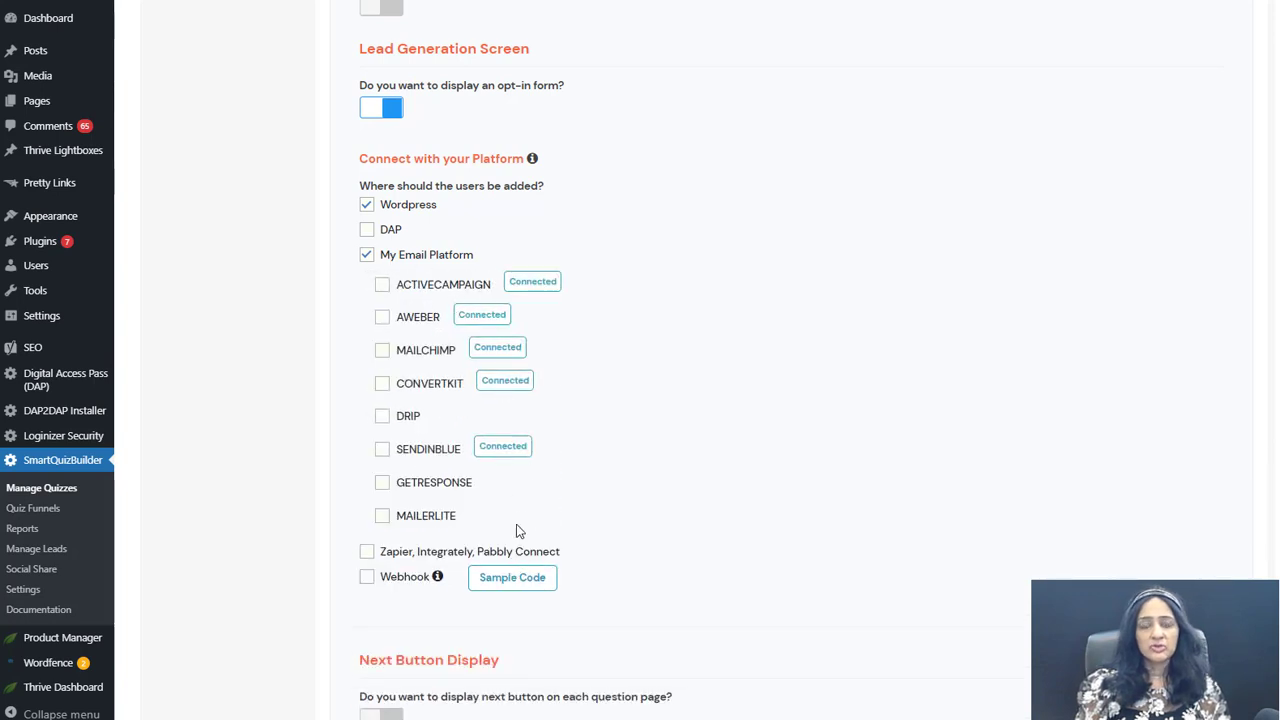
scroll(540, 517, "down", 1)
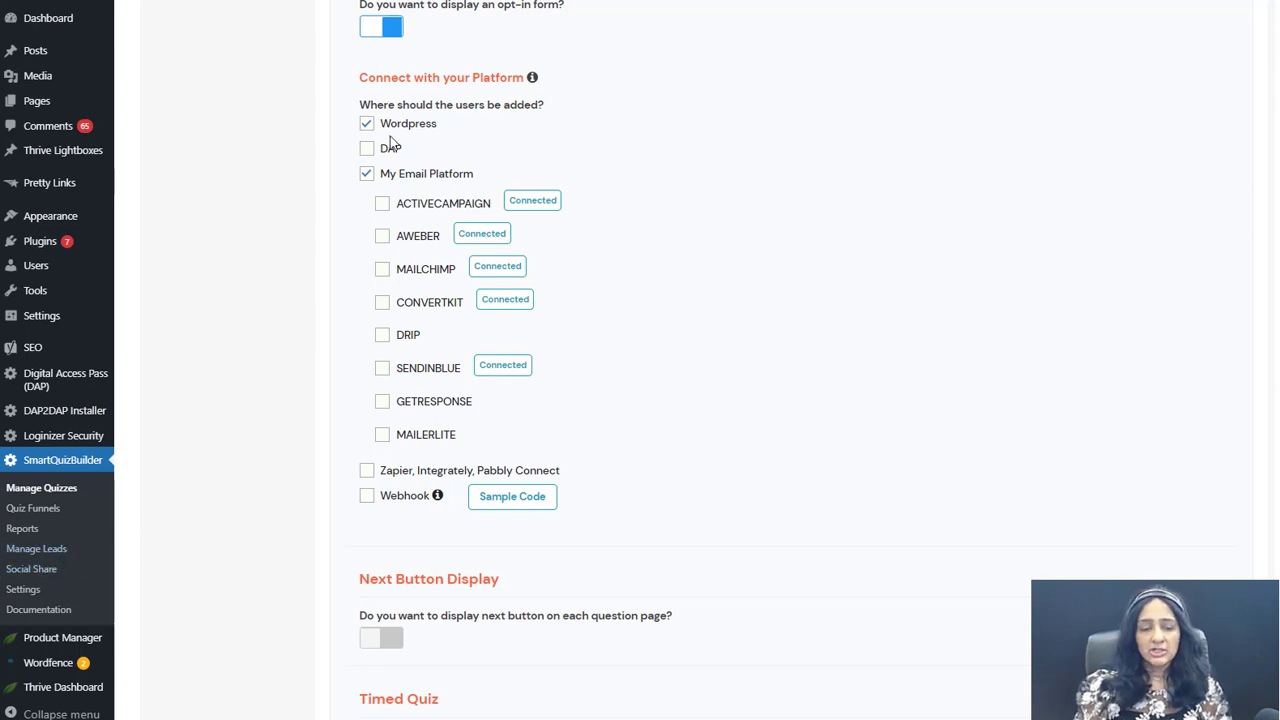
left_click(367, 174)
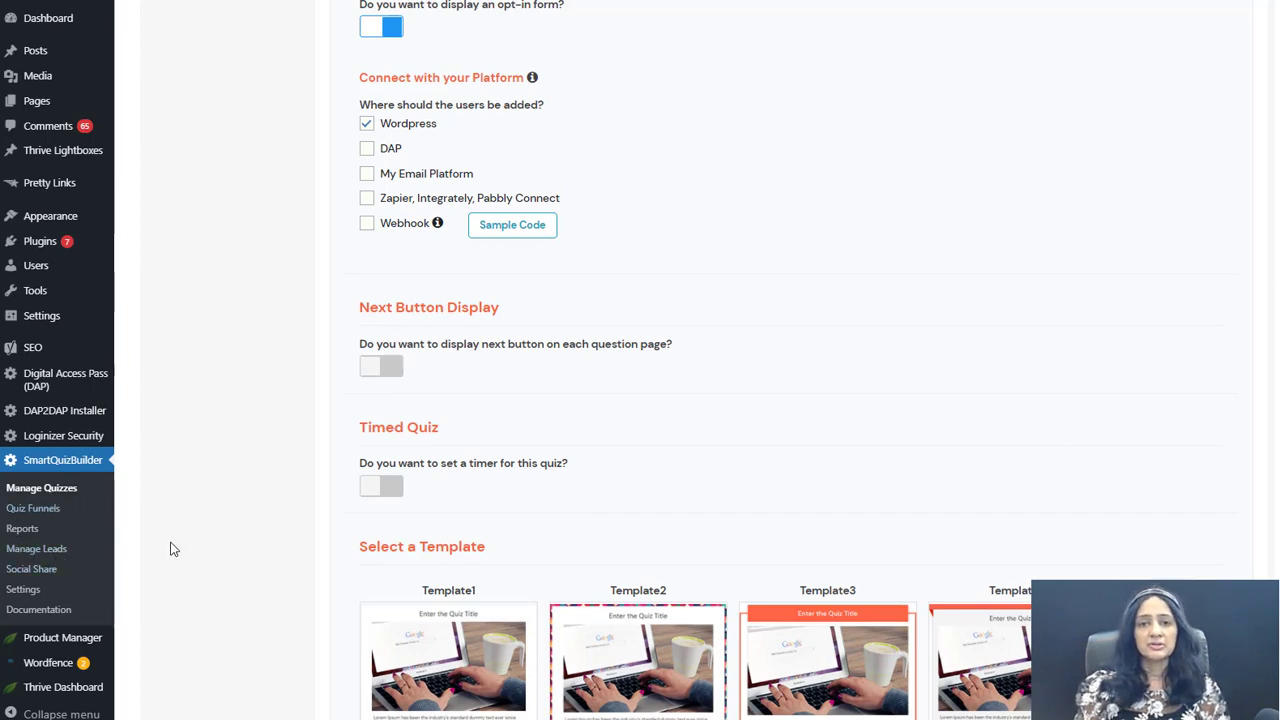
Select Template5 as the quiz template
scroll(252, 403, "down", 4)
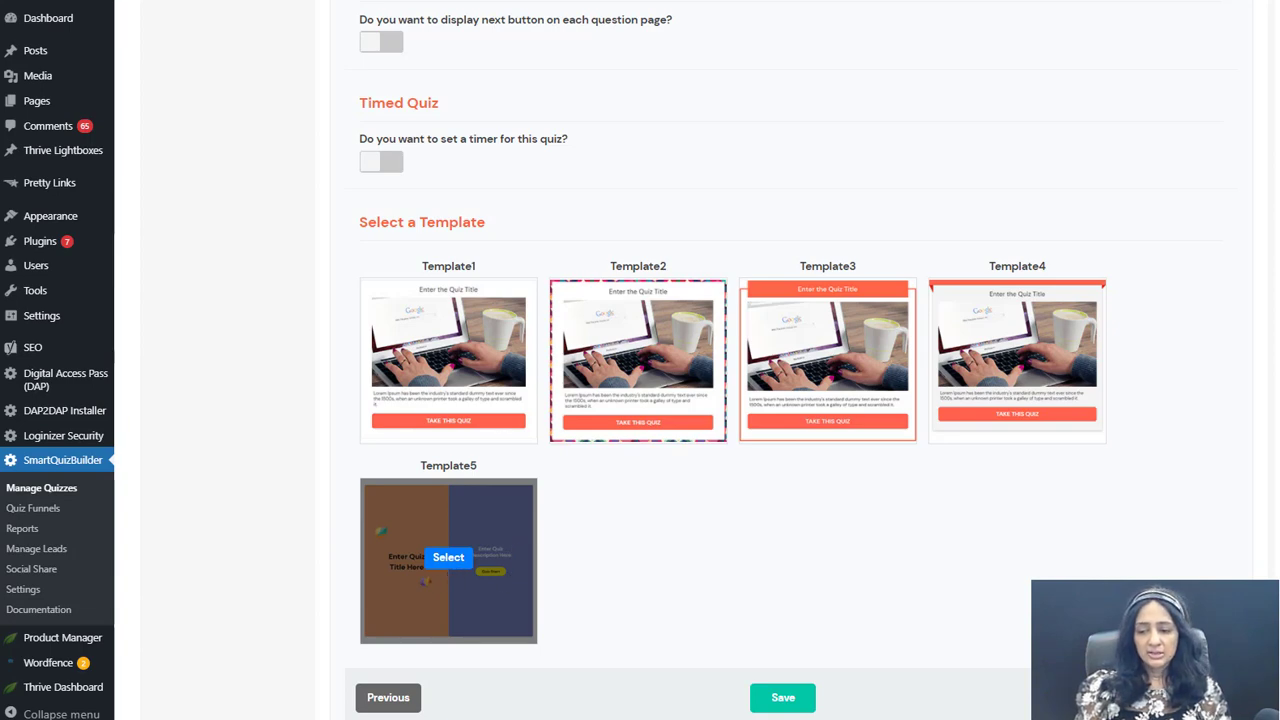
left_click(449, 565)
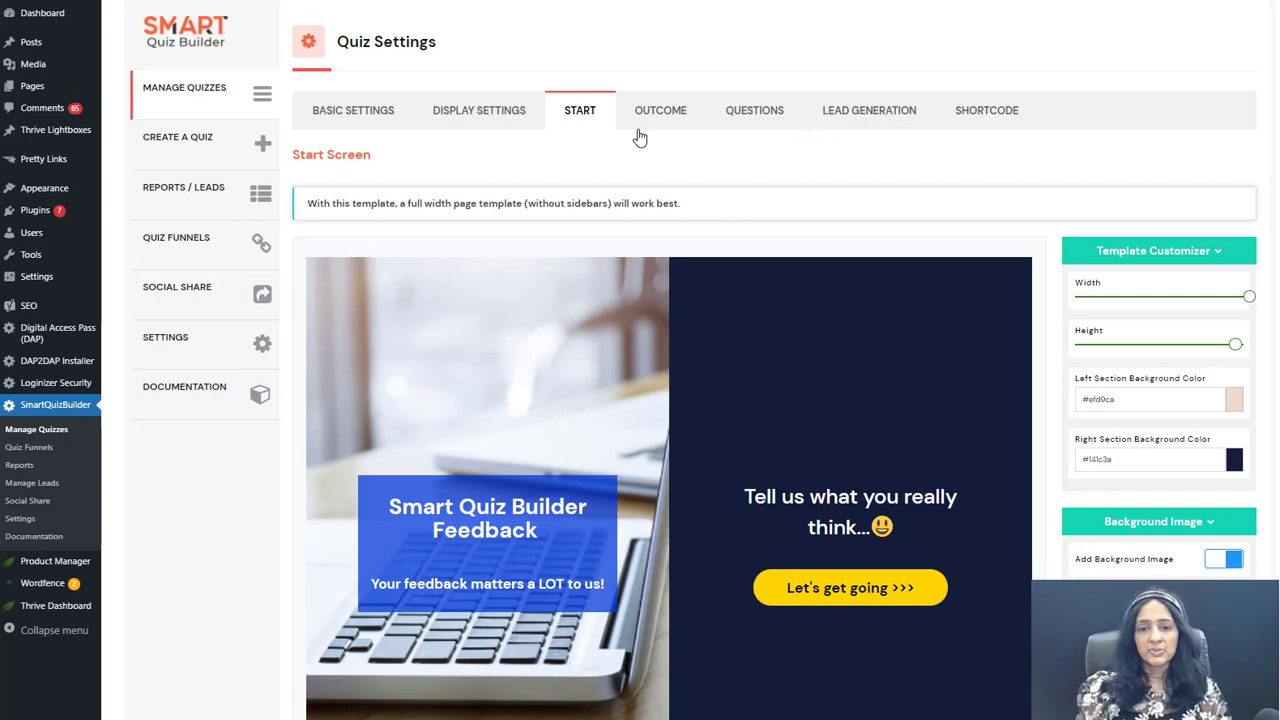
Slightly reduce the start screen's background image size and set its title background to rgba(0,55,218,0.71)
scroll(640, 137, "down", 1)
scroll(800, 500, "down", 1)
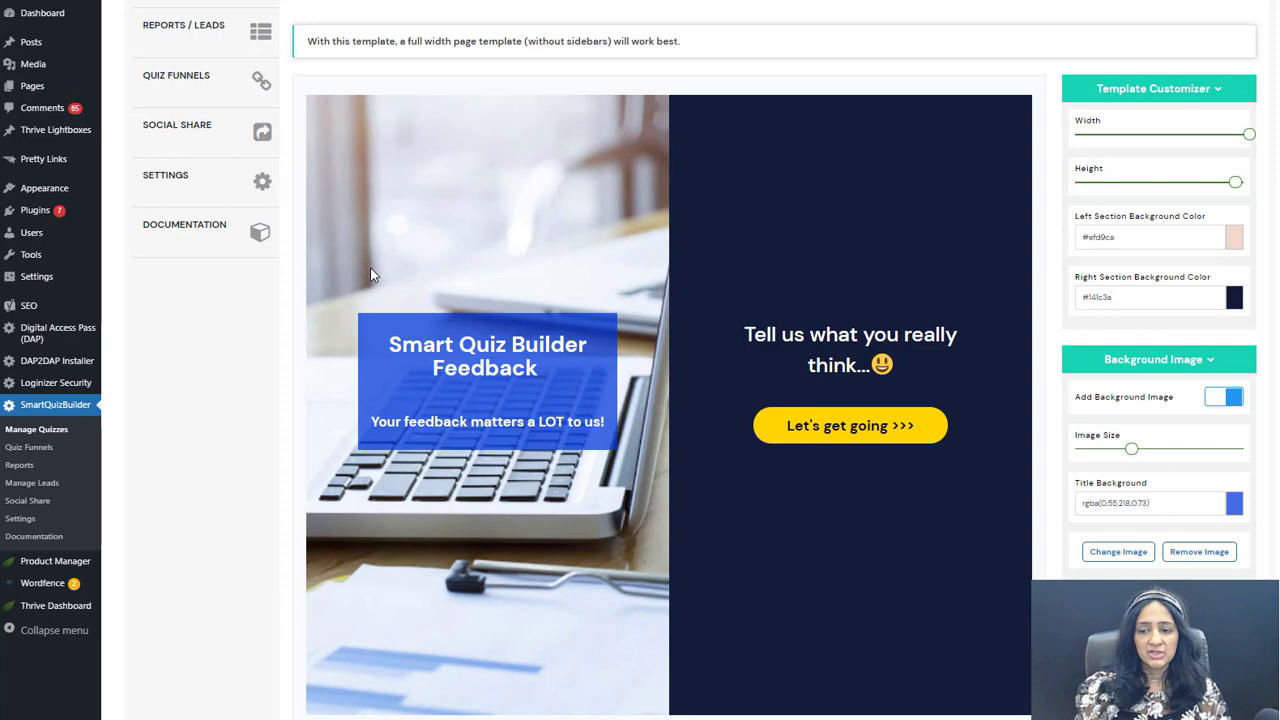
left_click_drag(1131, 449, 1129, 450)
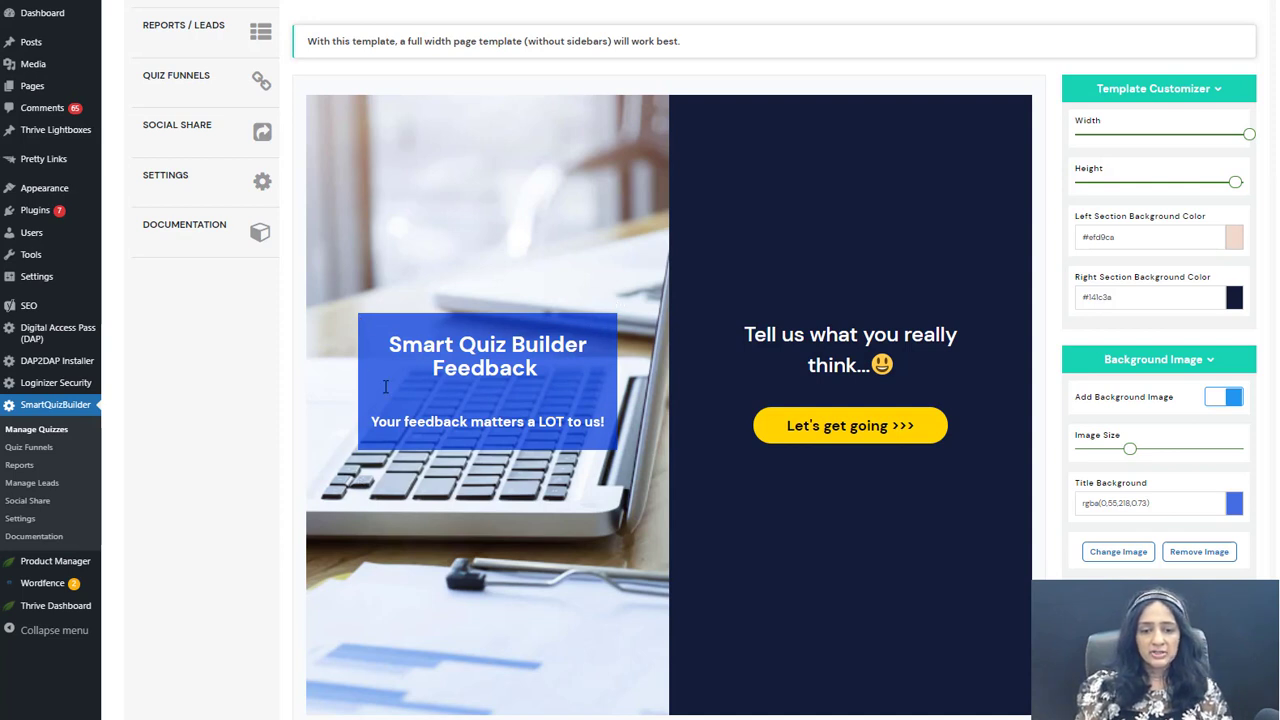
left_click(1234, 504)
left_click_drag(1236, 538, 1237, 539)
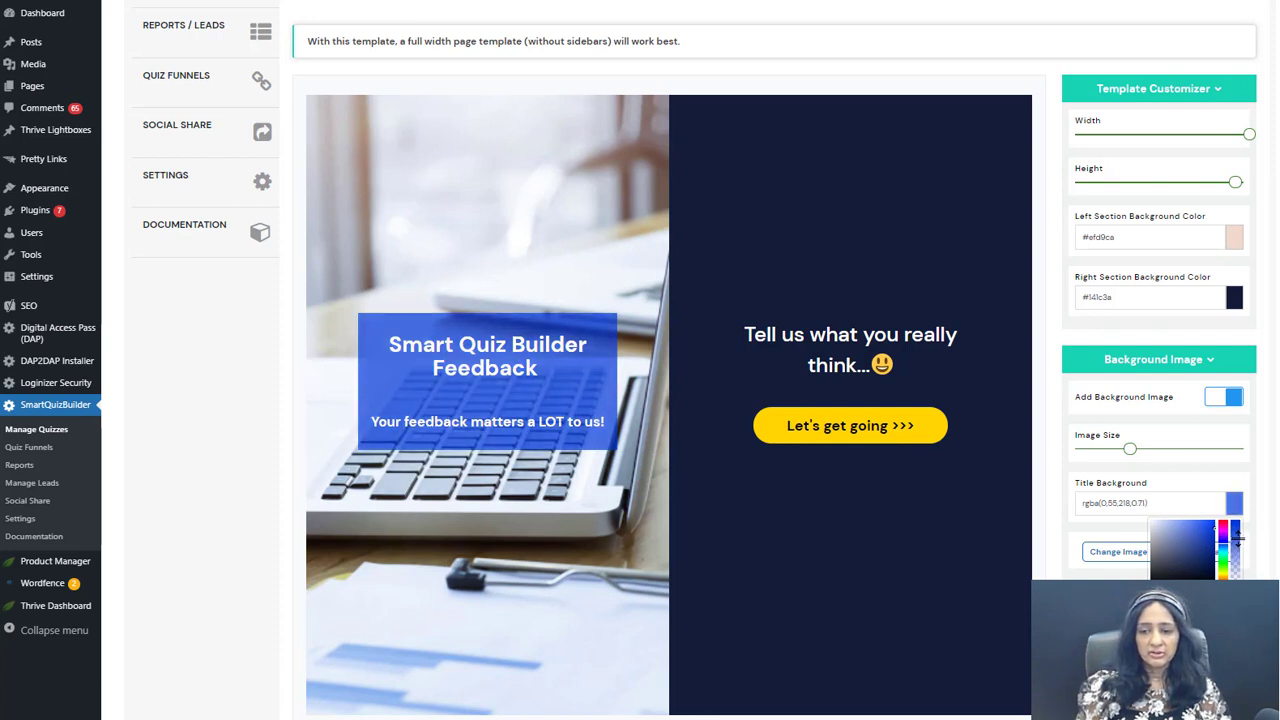
Open the start screen's subtitle and description for inline editing, and examine the start button's customization options
left_click(534, 421)
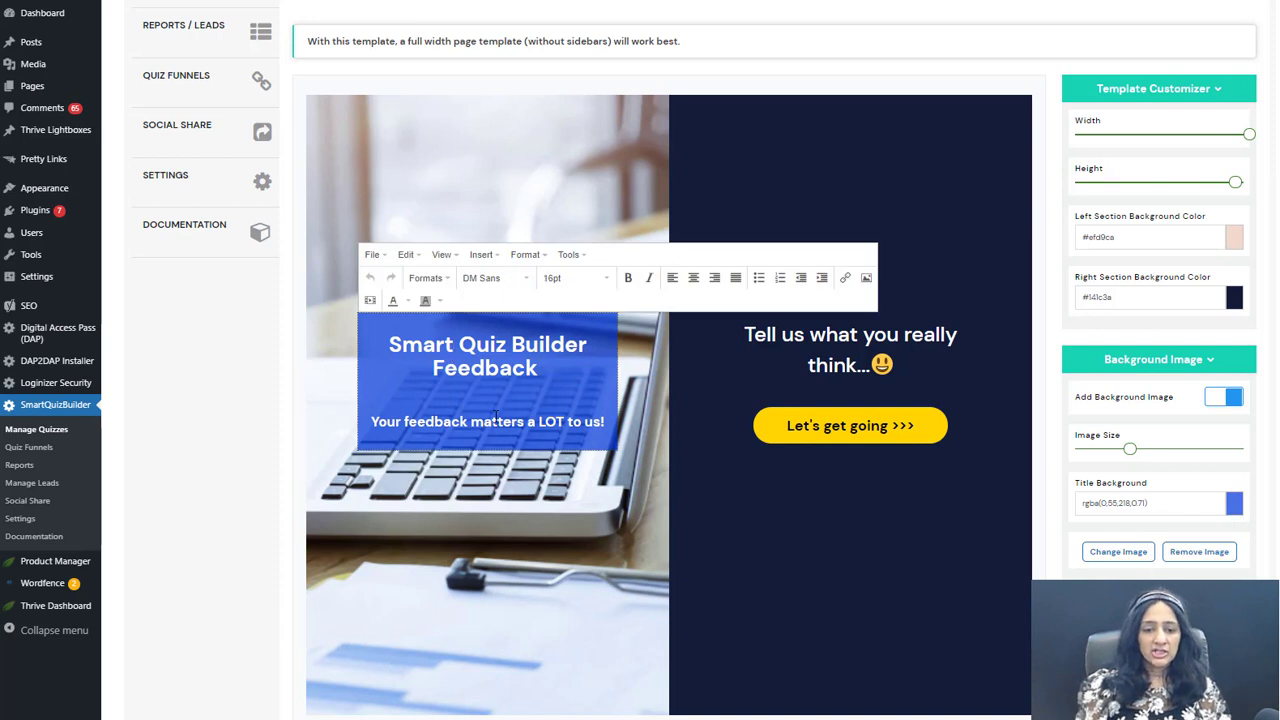
left_click(850, 345)
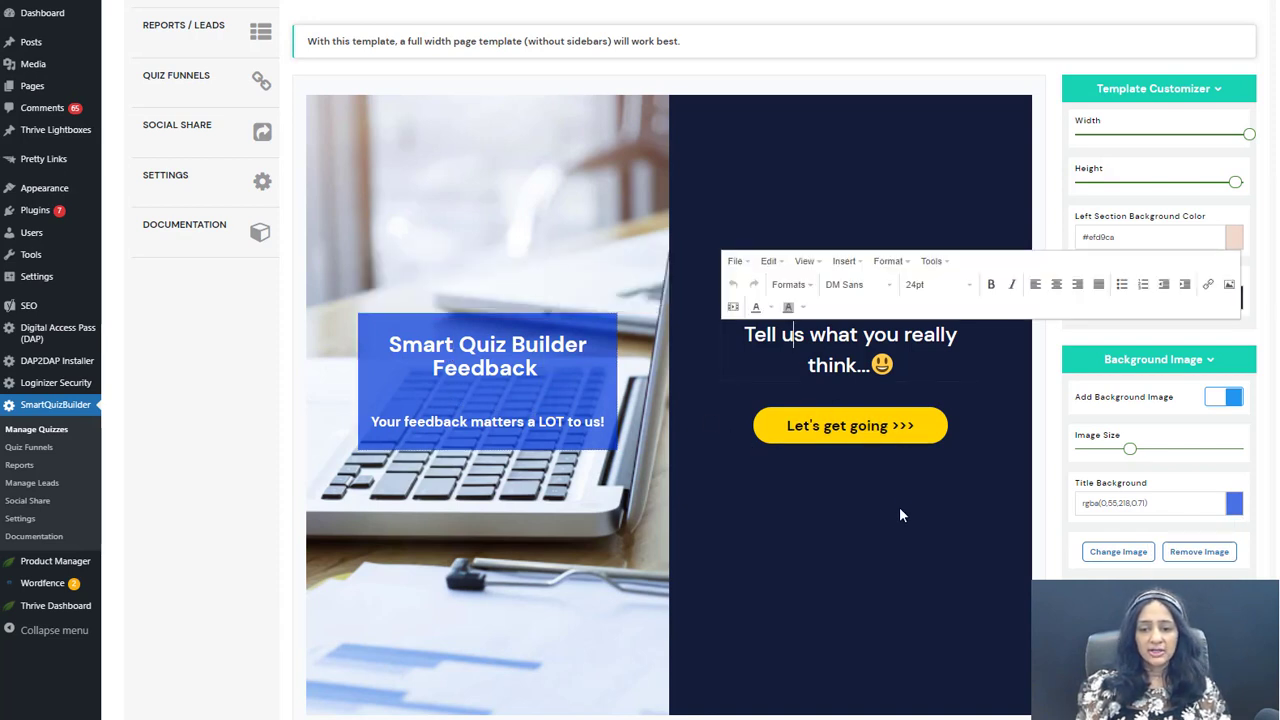
left_click(975, 515)
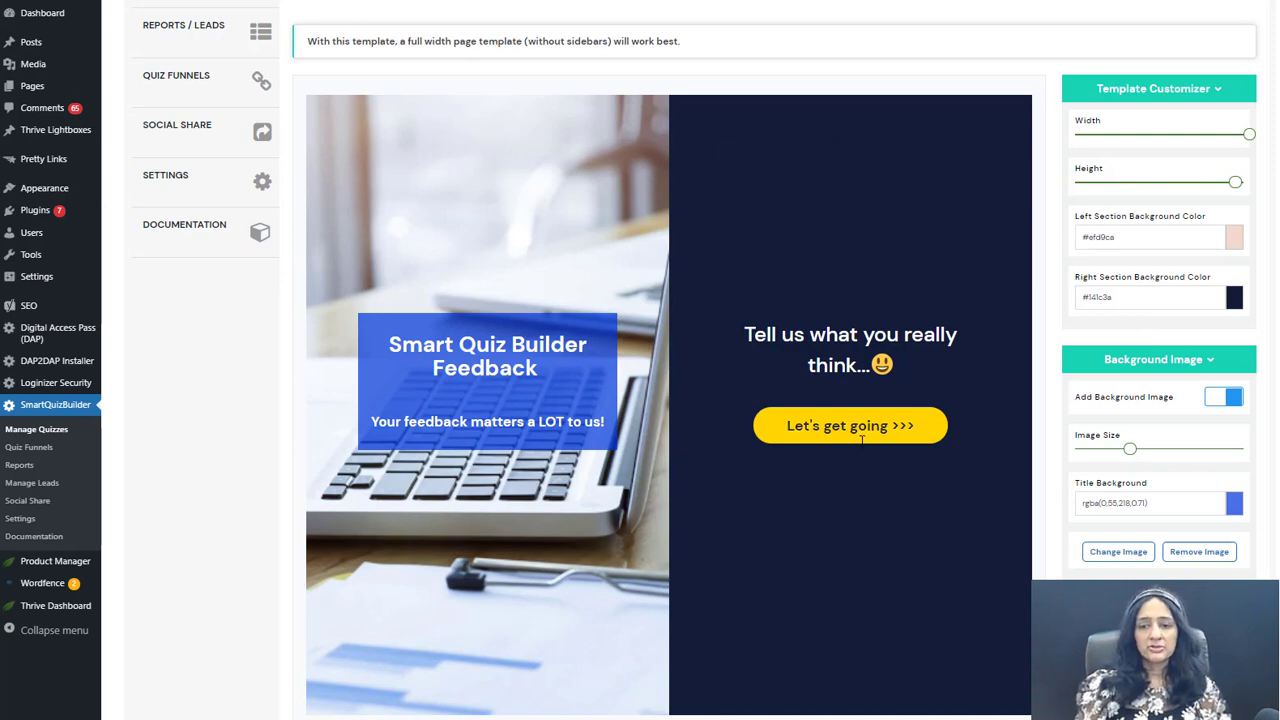
scroll(1079, 553, "down", 2)
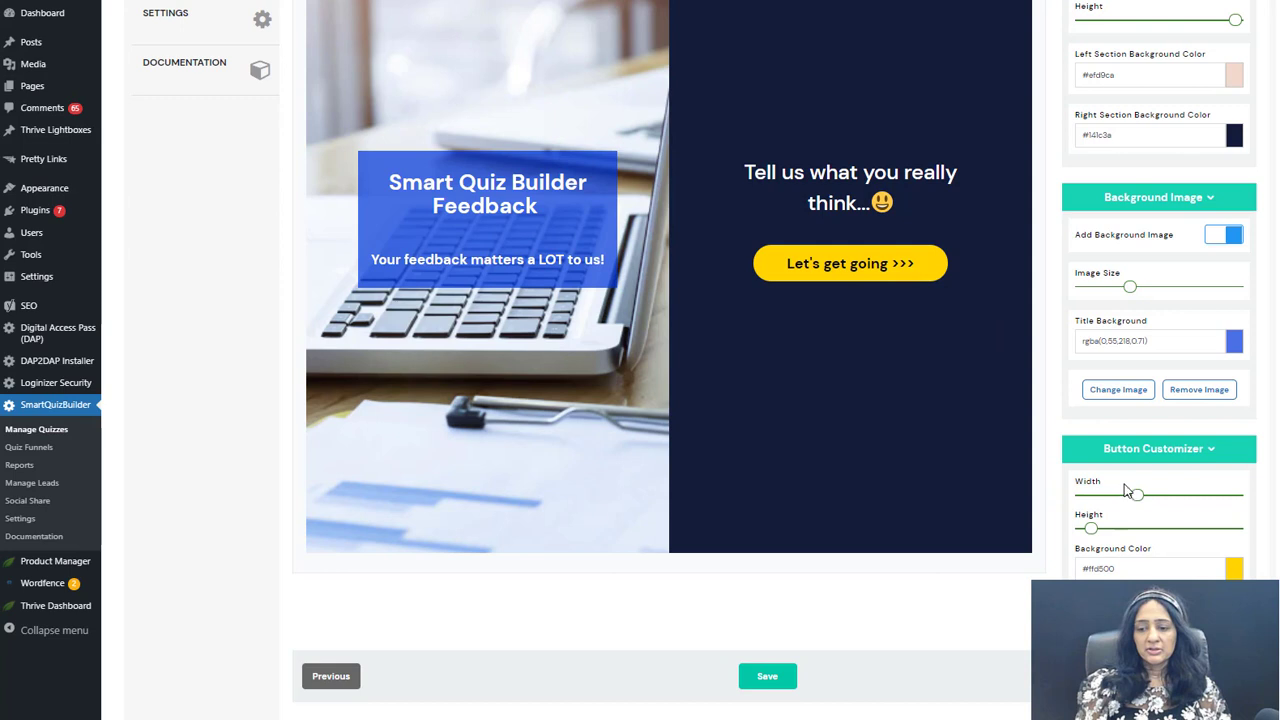
mouse_move(1157, 514)
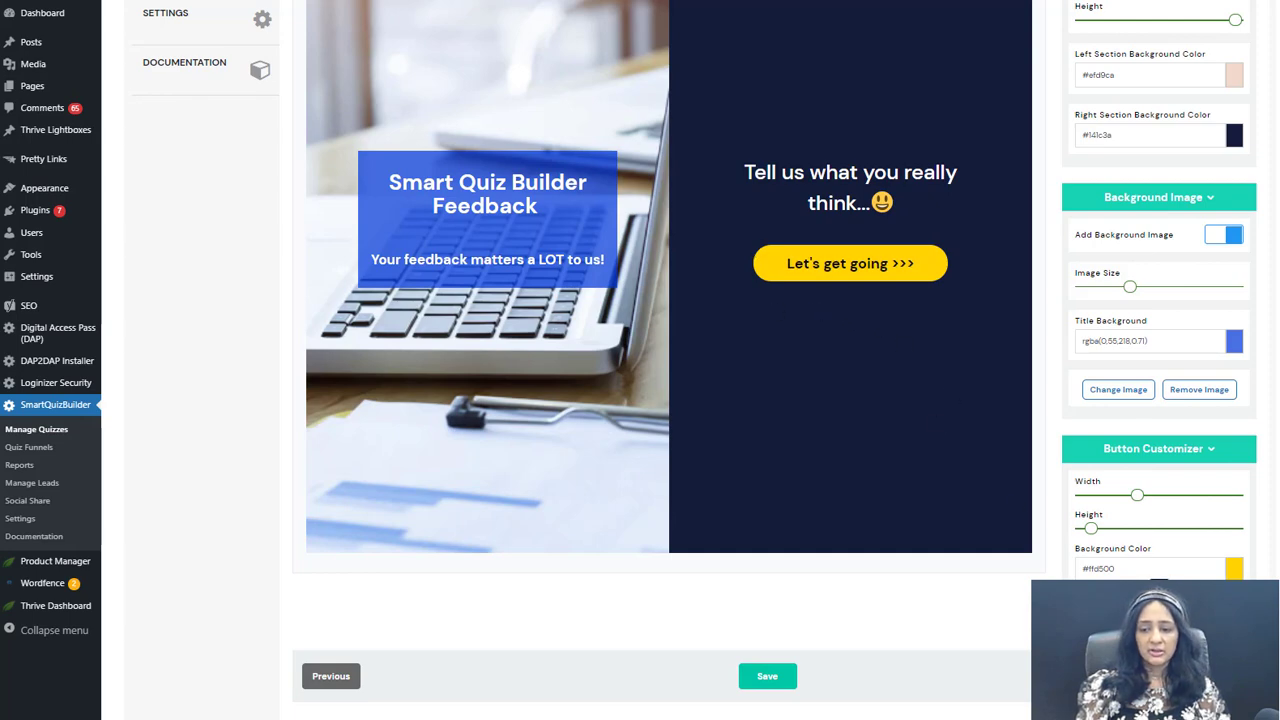
mouse_move(1151, 580)
left_mouse_down()
mouse_move(1076, 580)
mouse_move(1126, 580)
left_mouse_up()
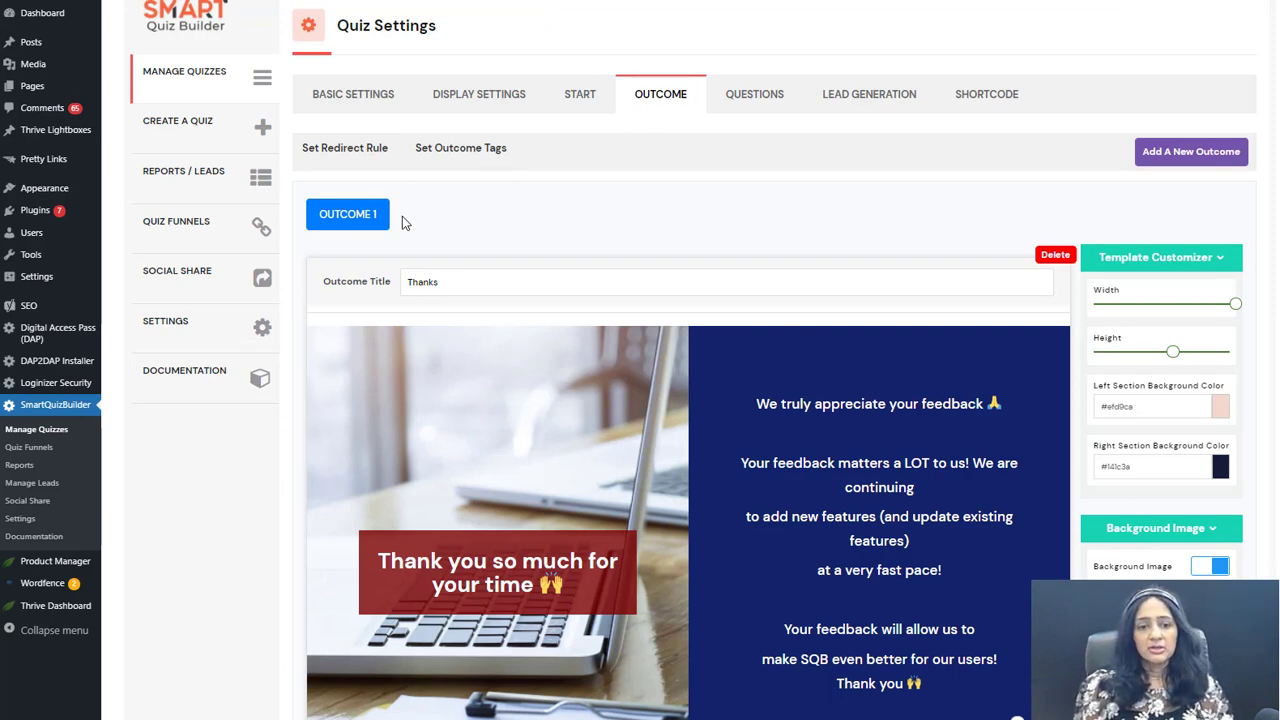
Open the appreciation message and continue button on the Thanks outcome screen for inline editing, without changing them
scroll(583, 229, "down", 2)
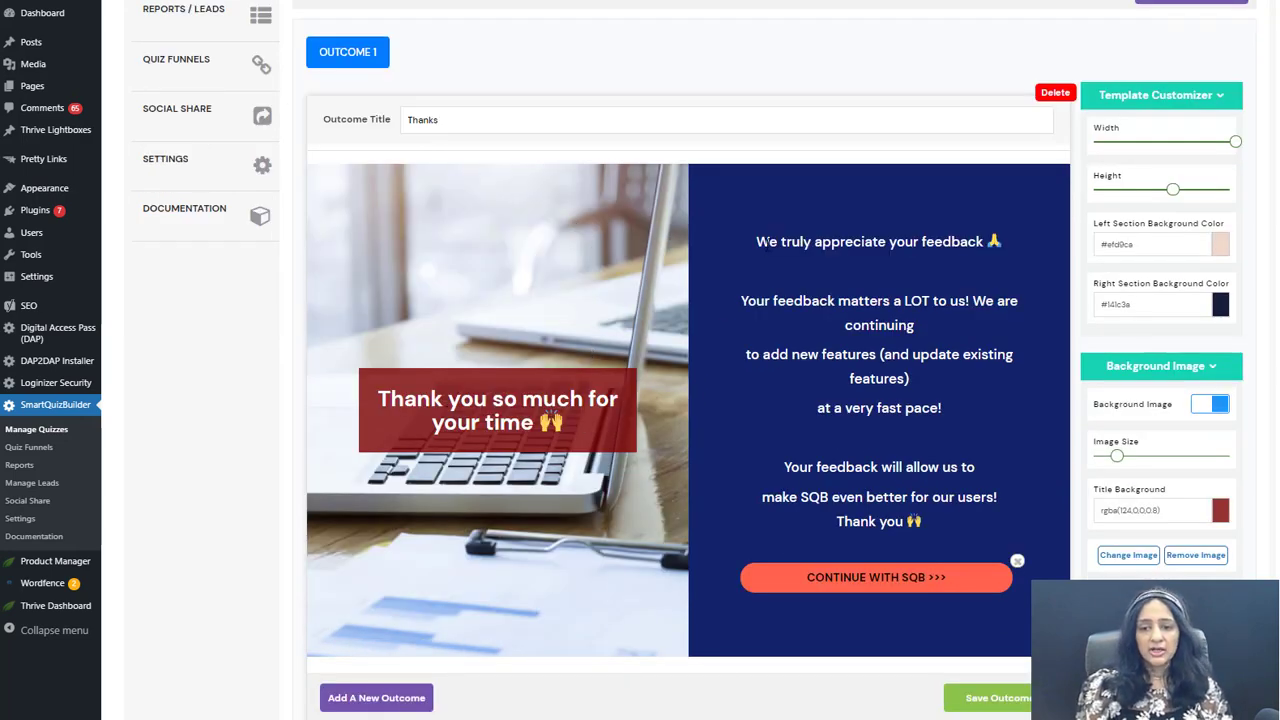
left_click(770, 243)
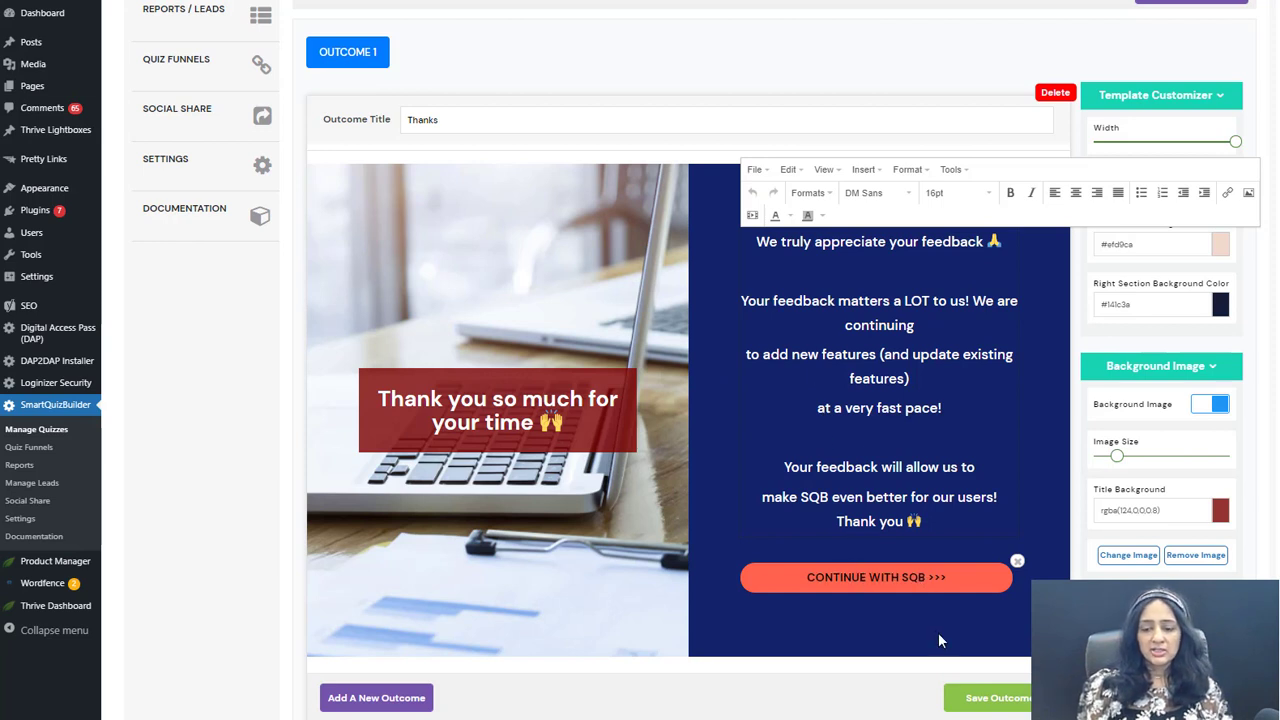
left_click(920, 580)
left_click(1025, 578)
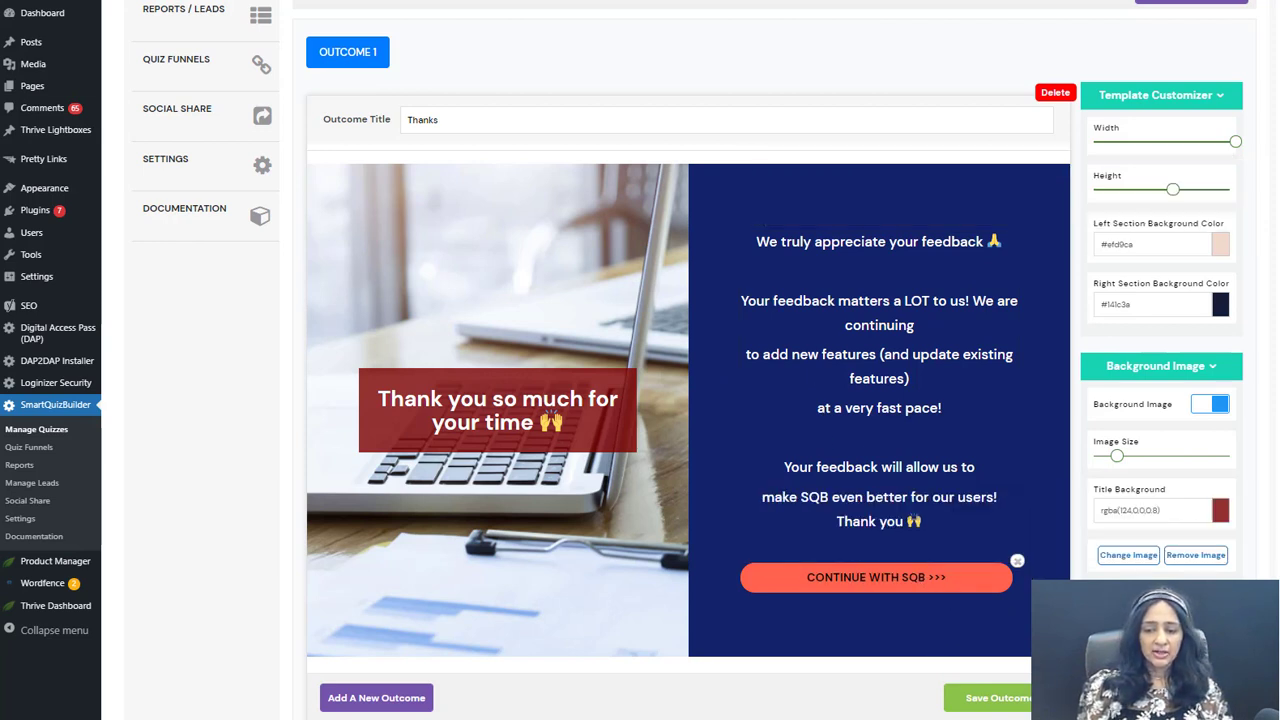
Inspect the link settings of the "CONTINUE WITH SQB >>>" button and close them without changes
left_click(905, 578)
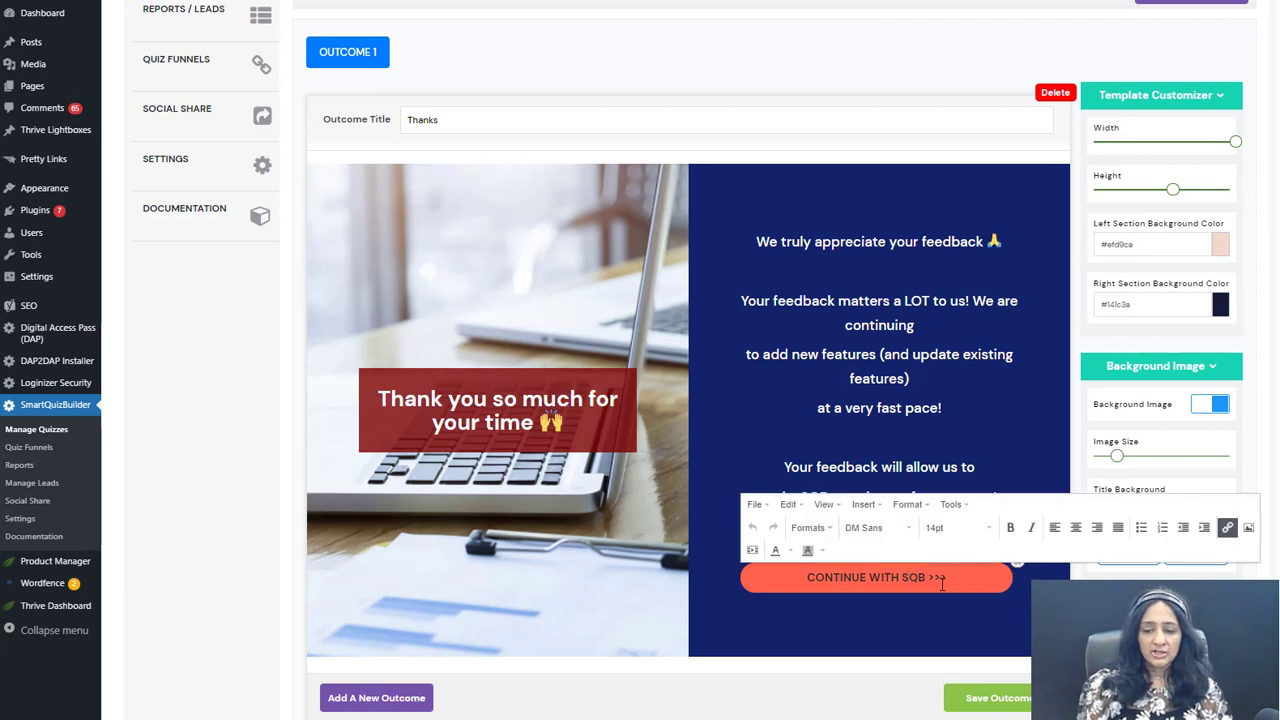
left_click(1228, 529)
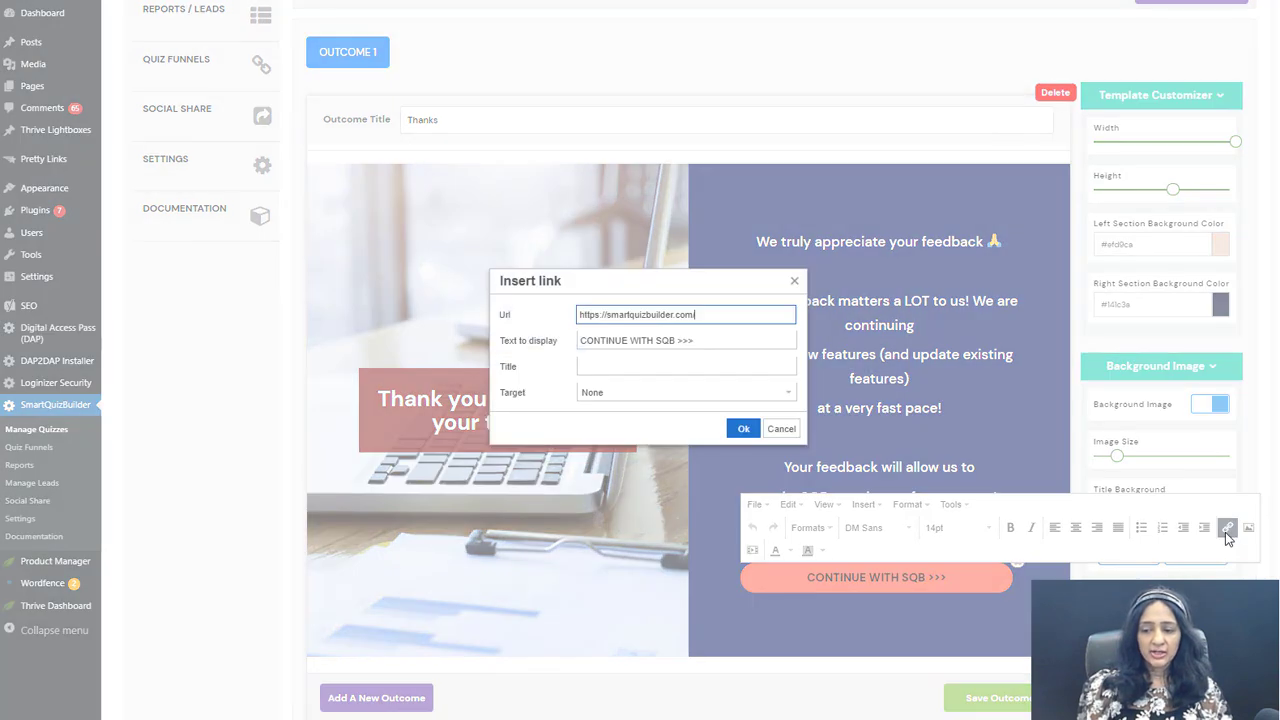
left_click(796, 283)
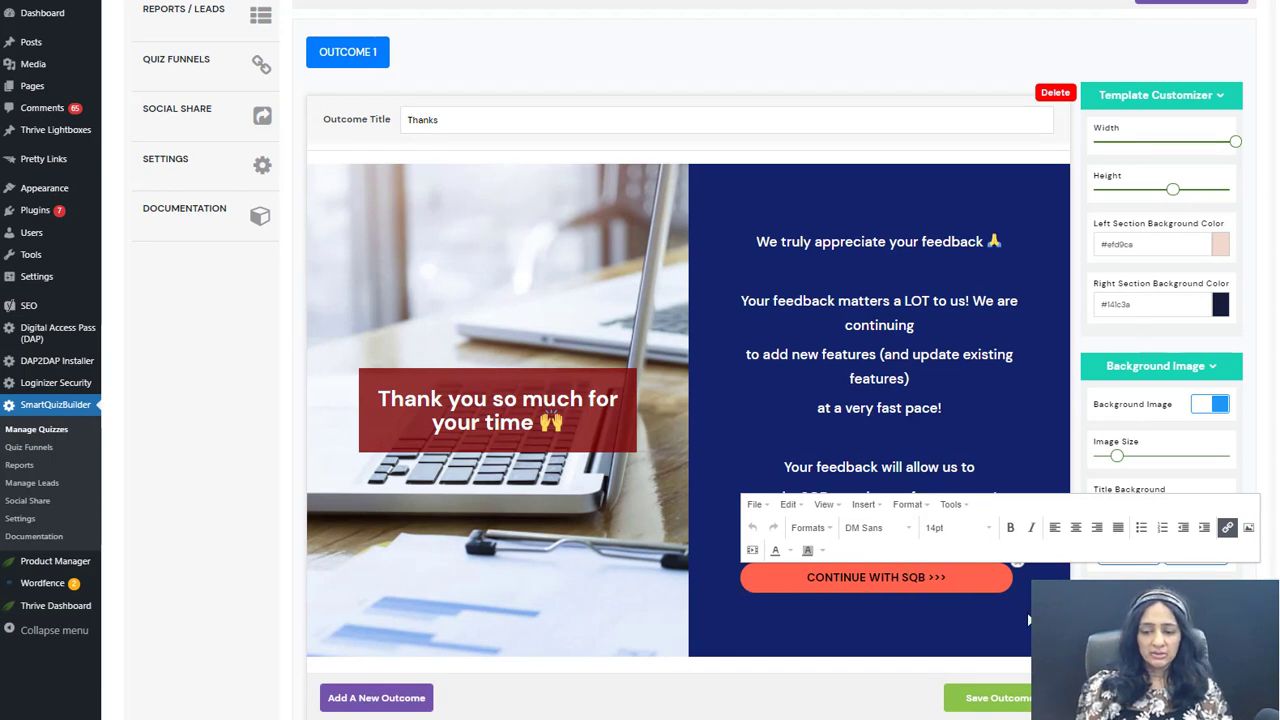
left_click(838, 687)
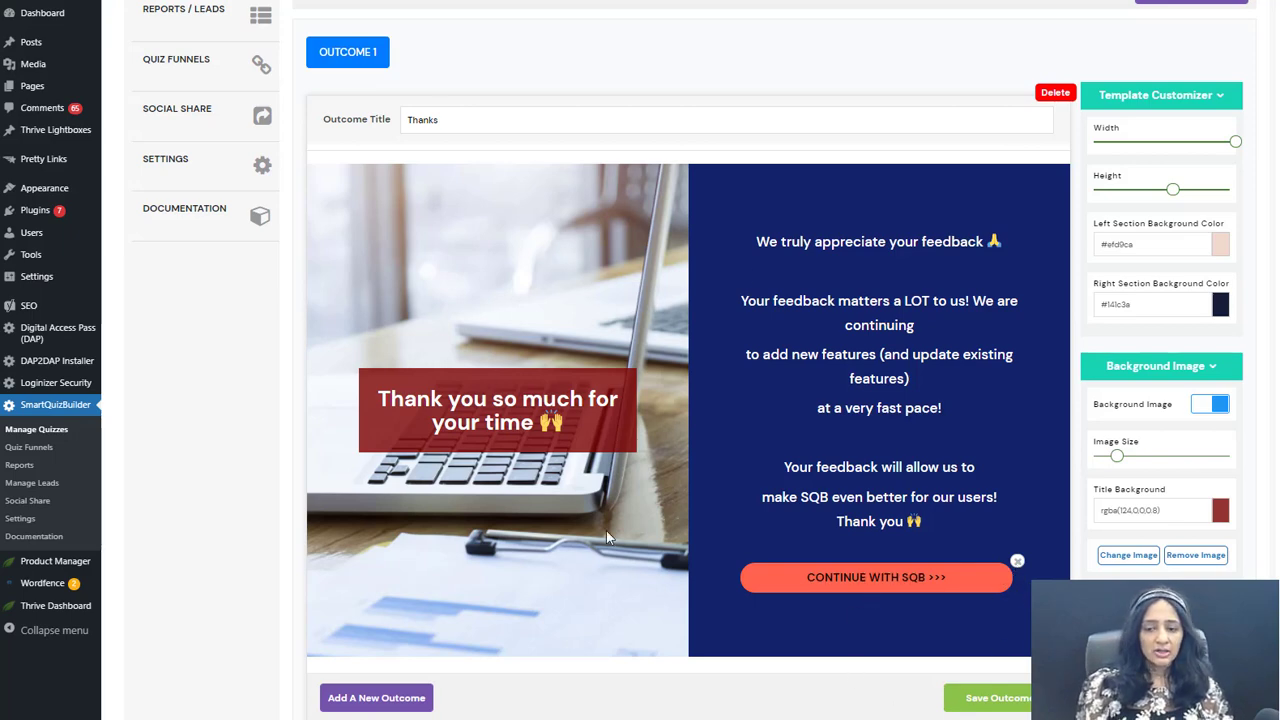
Open the quiz's questions and examine the background image and title text editing options for Question 1
scroll(598, 279, "up", 1)
scroll(680, 255, "up", 1)
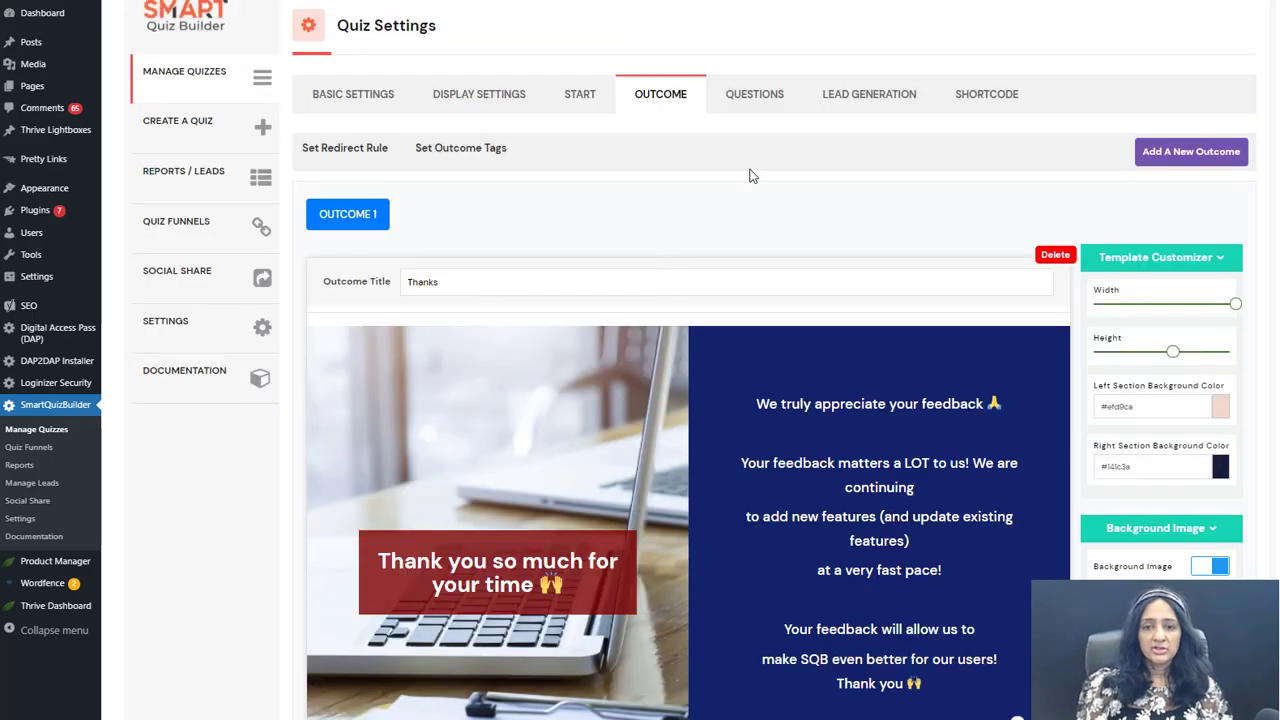
left_click(755, 100)
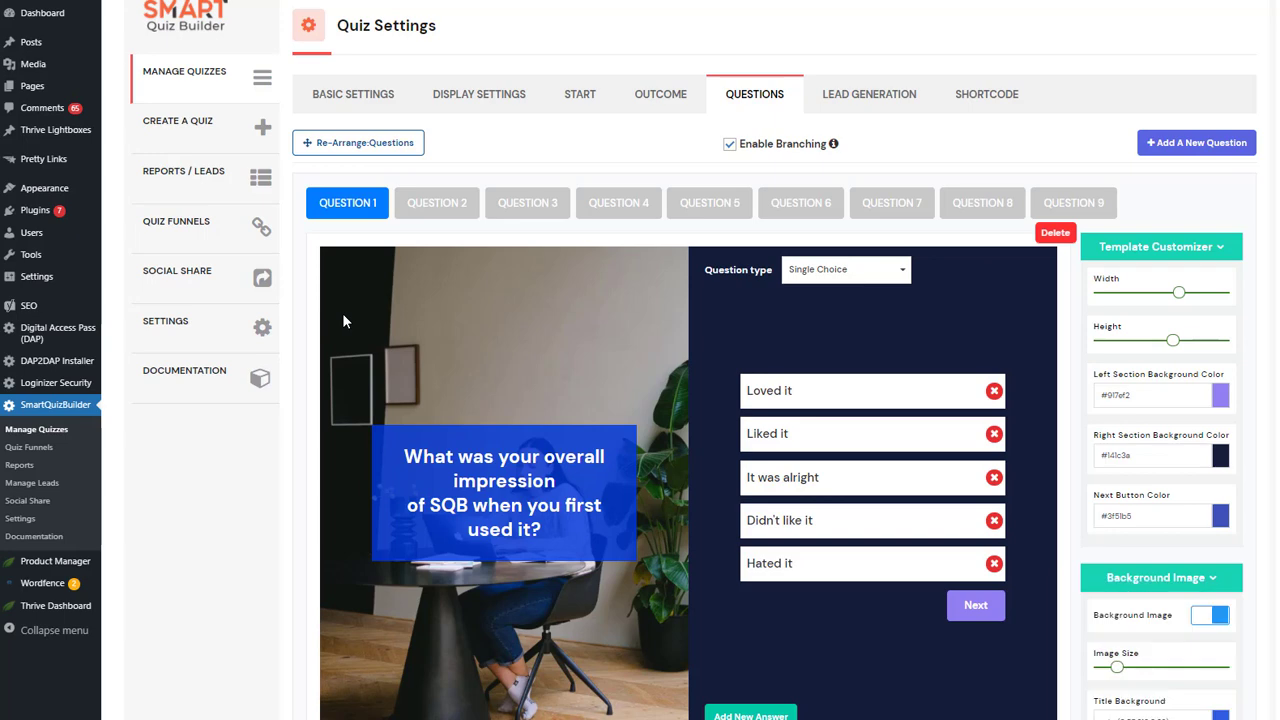
scroll(342, 313, "down", 1)
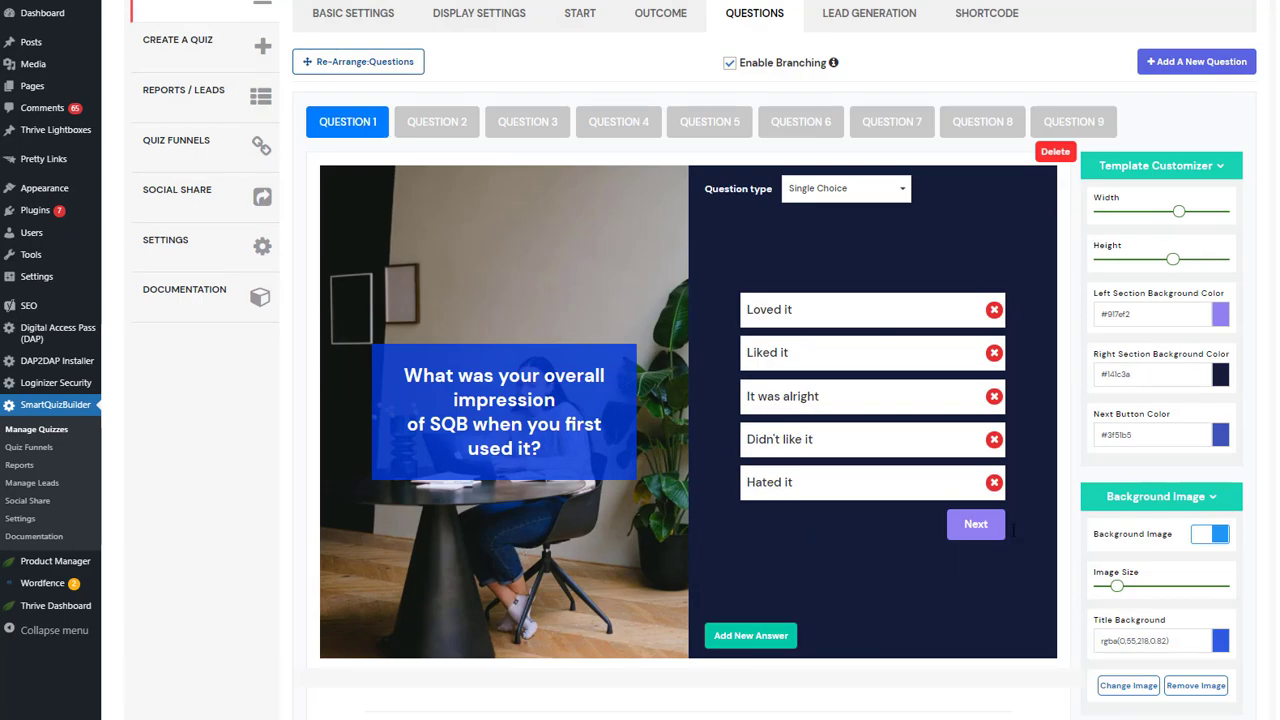
left_click(1128, 688)
left_click(438, 376)
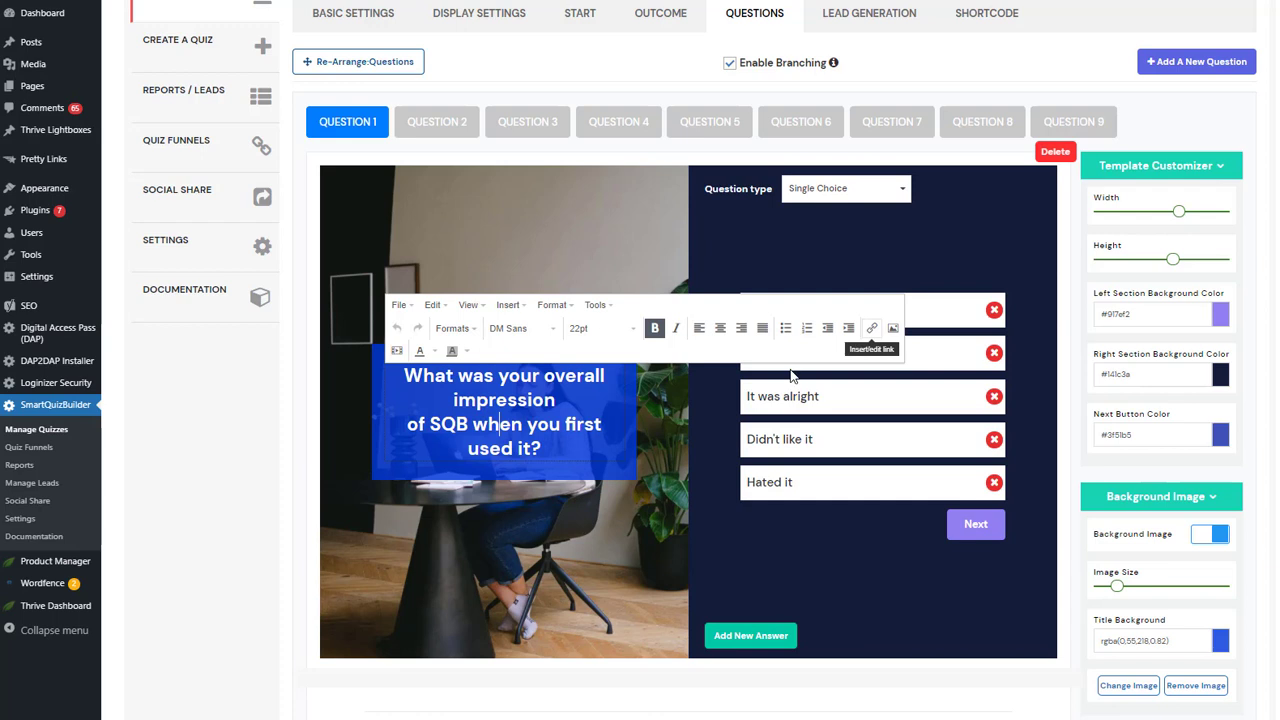
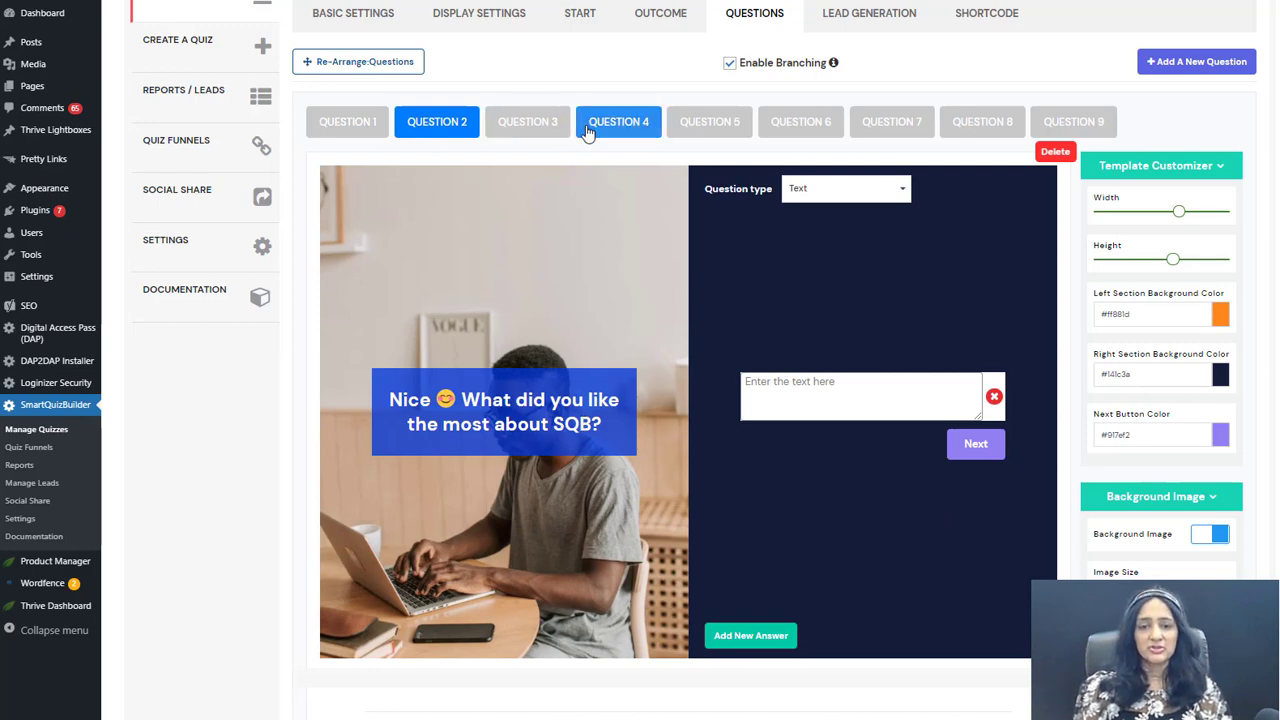
View the follow-up questions in Question 4, Question 3 and Question 9
left_click(618, 121)
left_click(527, 121)
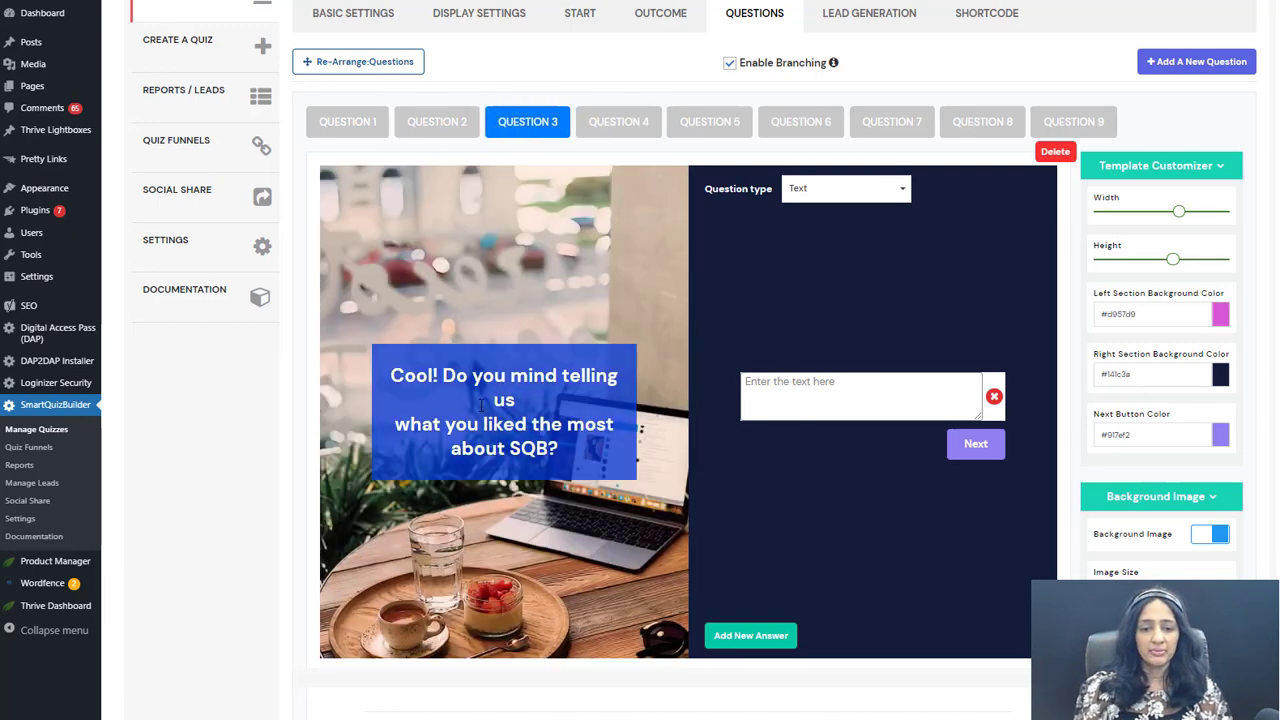
left_click(1073, 121)
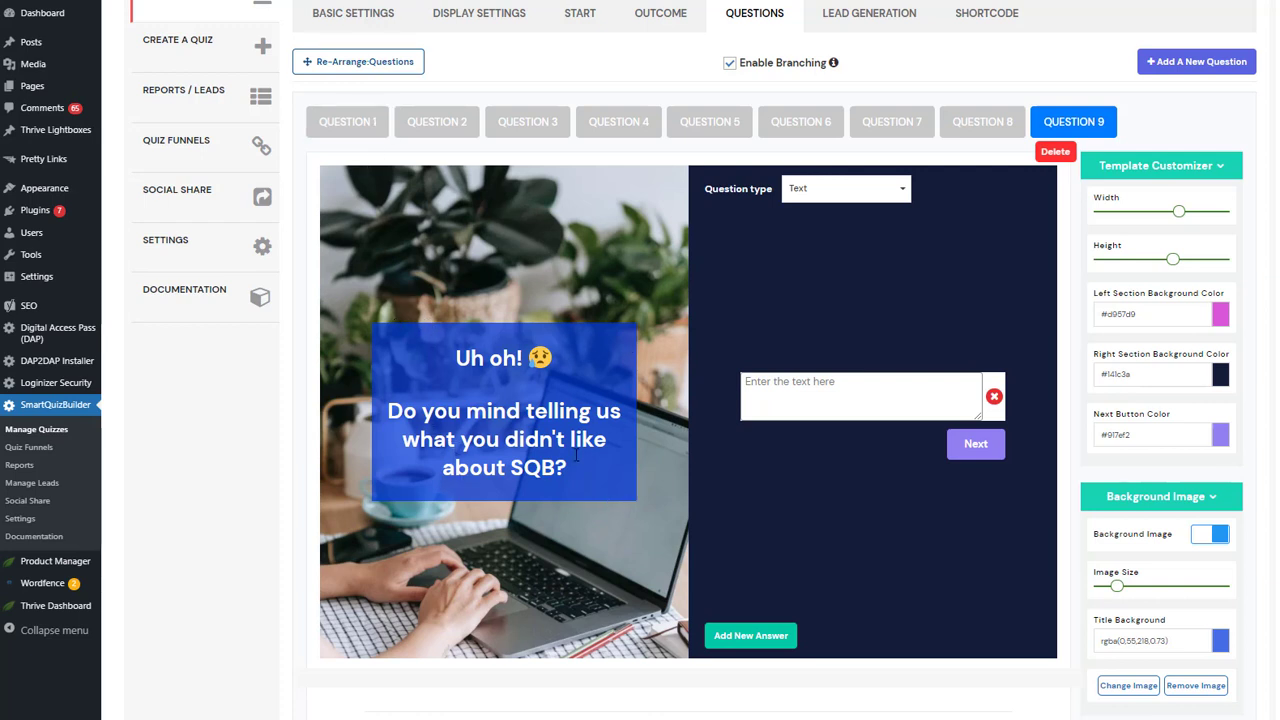
Compare the single-choice Question 1 with its text follow-ups in Question 2 and Question 4
scroll(444, 298, "up", 1)
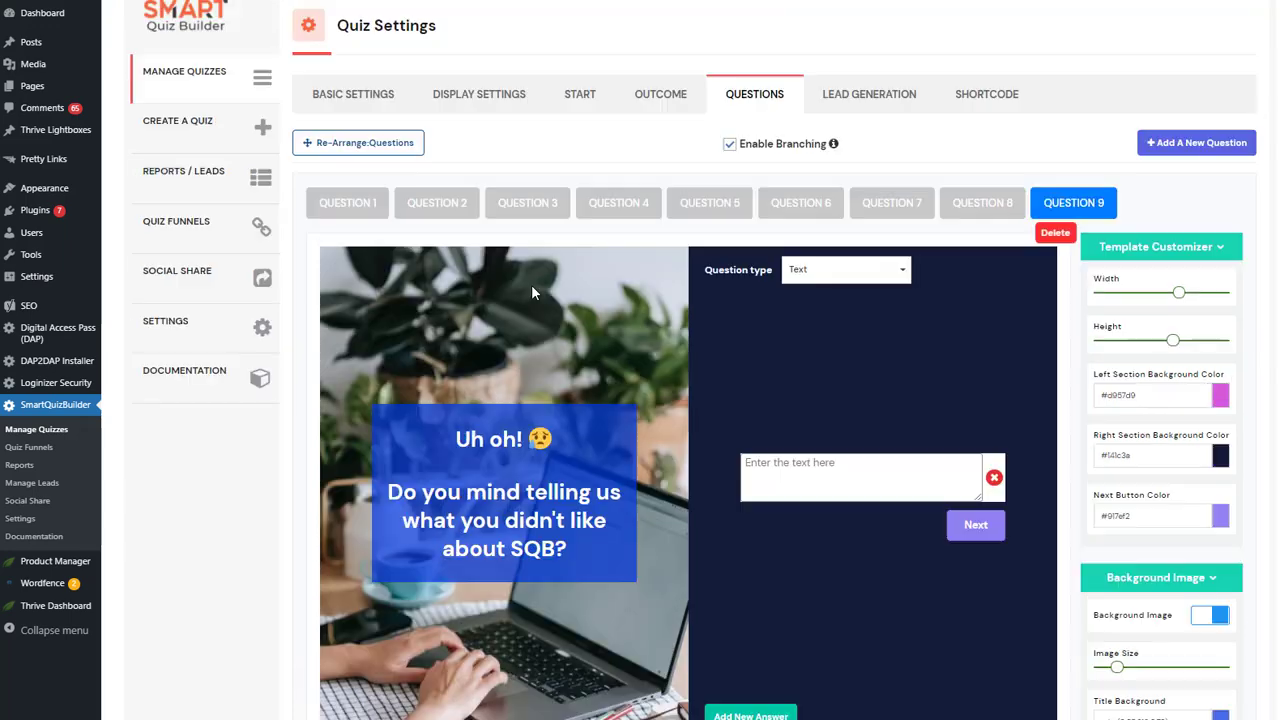
left_click(437, 202)
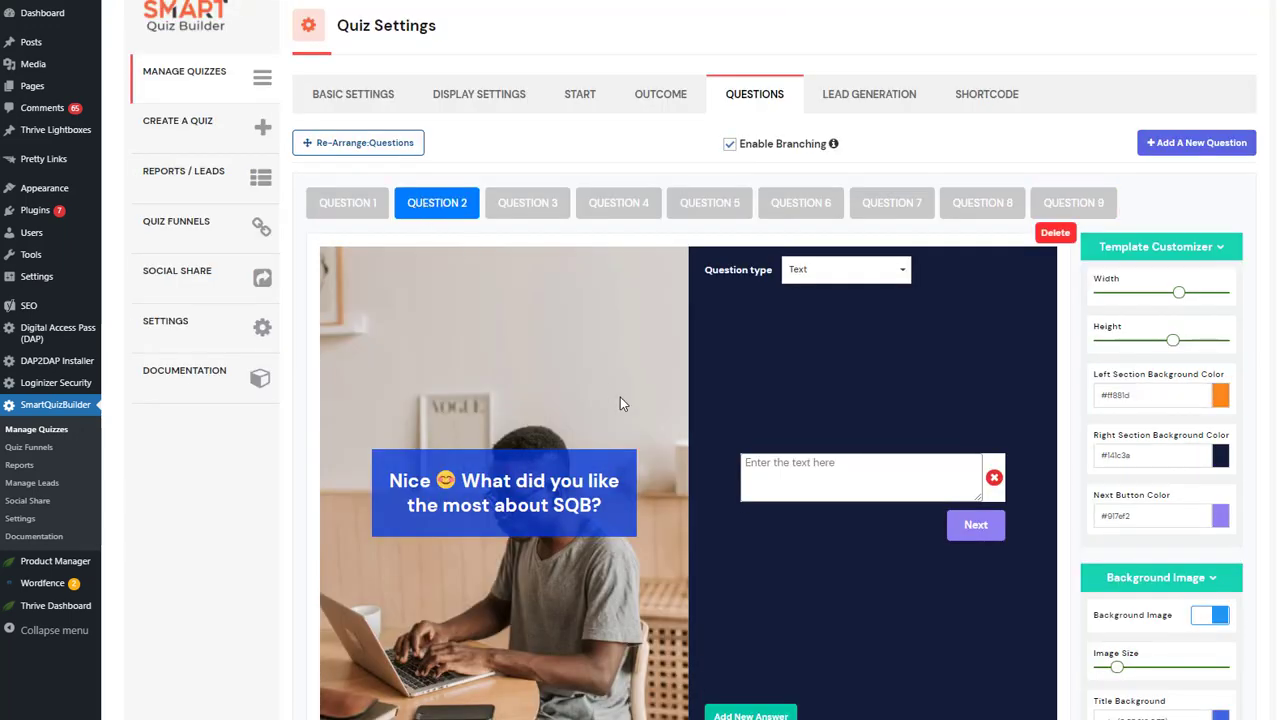
scroll(591, 378, "down", 1)
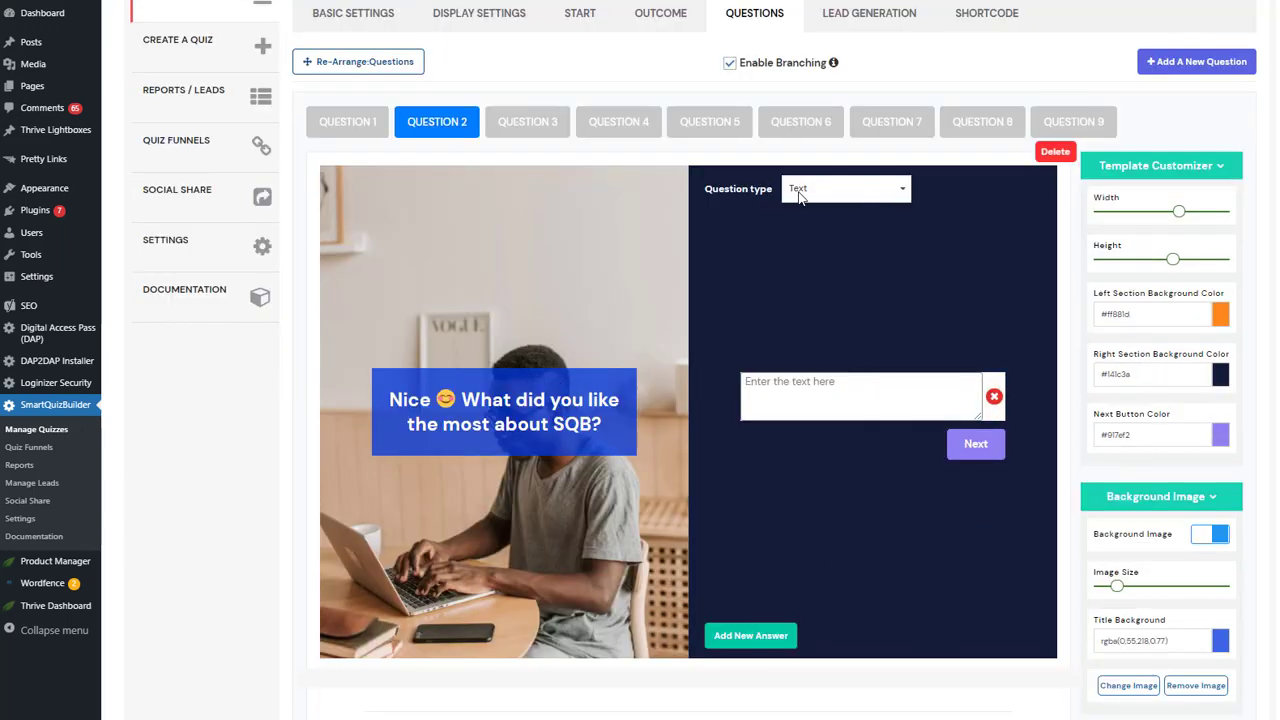
left_click(346, 124)
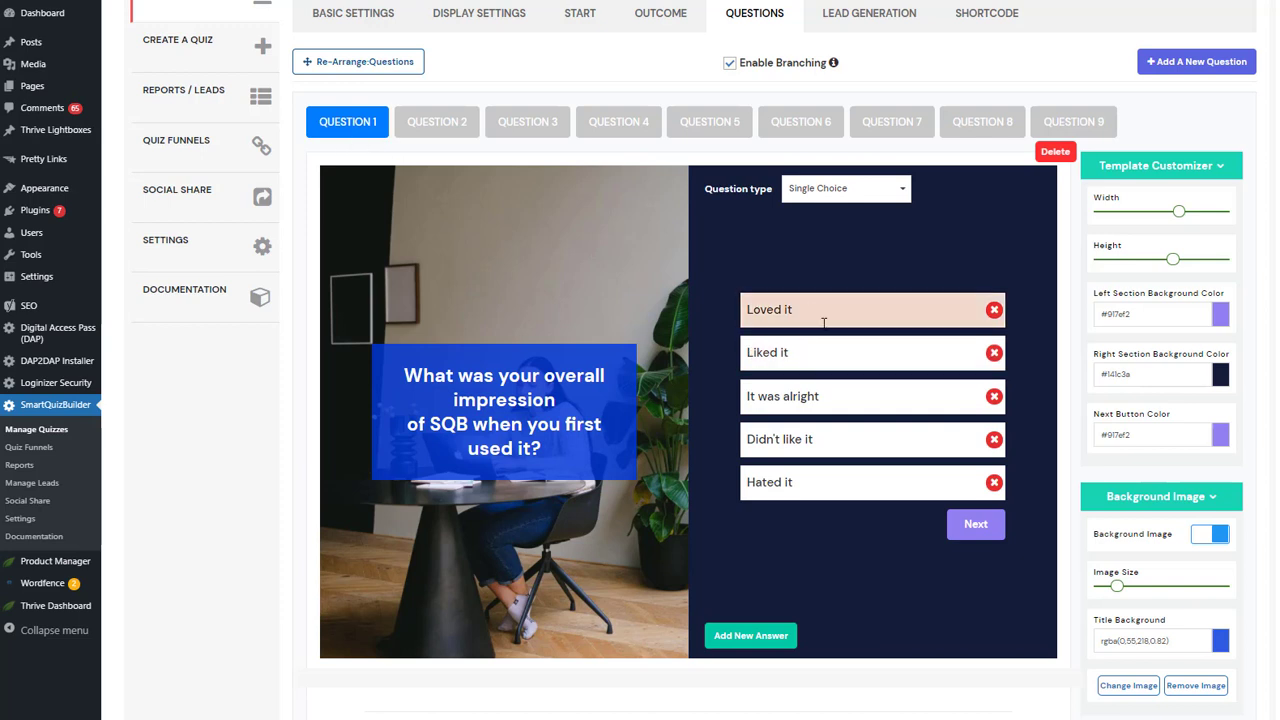
left_click(437, 121)
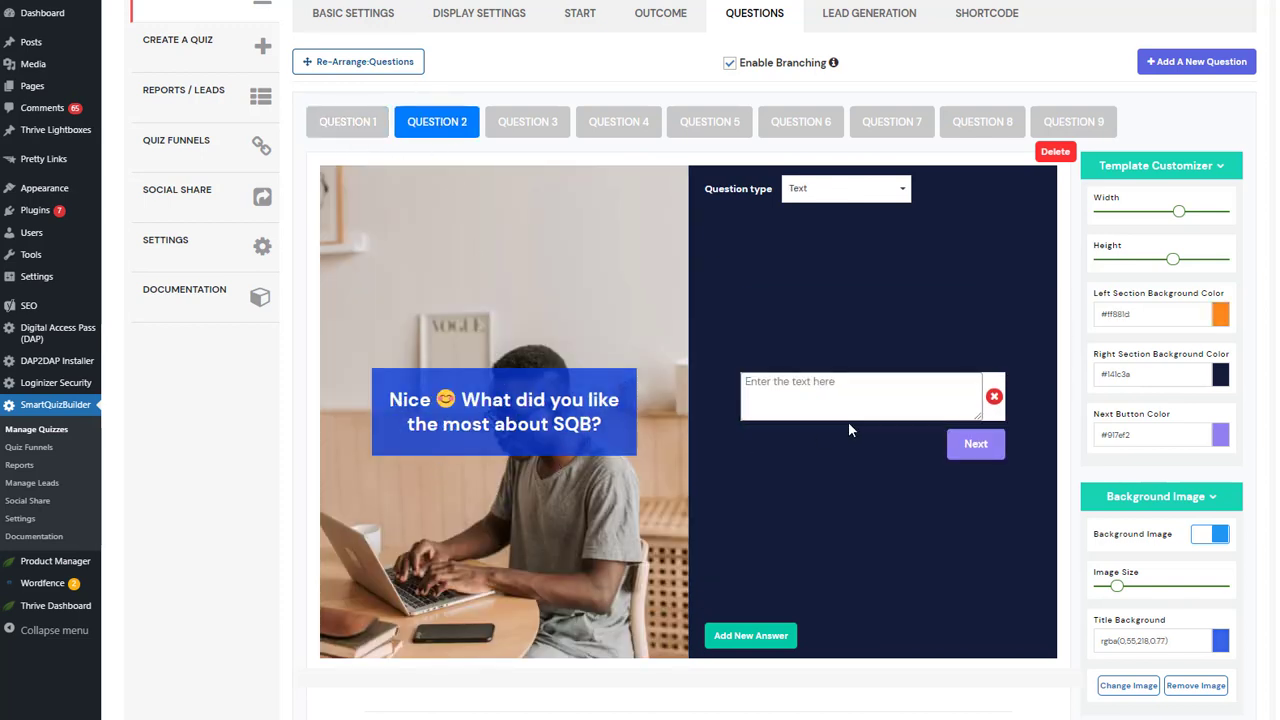
left_click(618, 121)
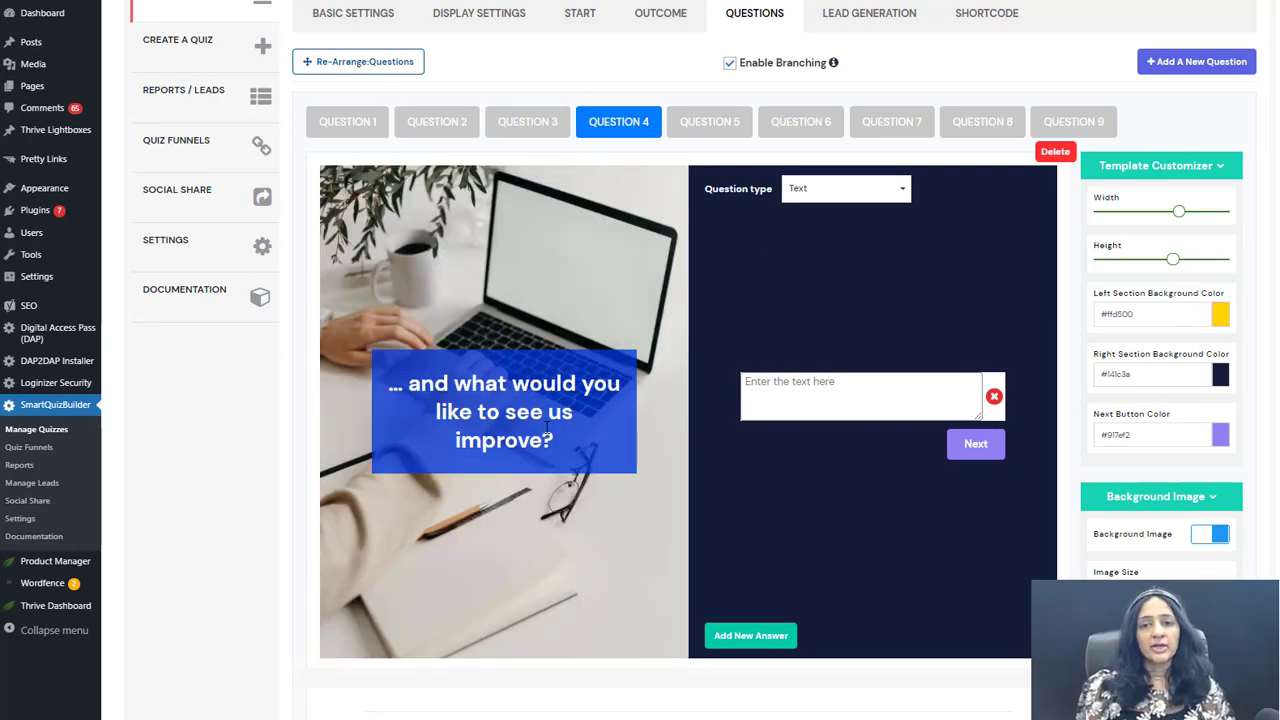
left_click(375, 128)
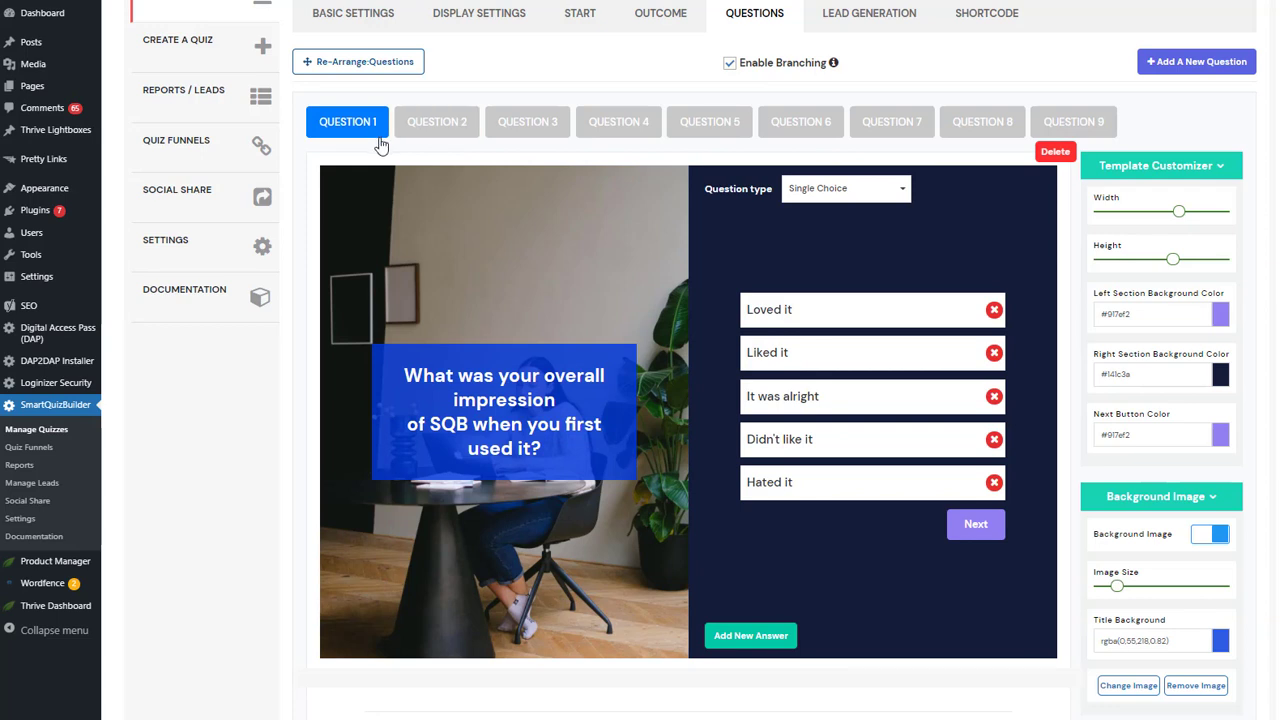
Follow the survey path through Questions 2, 4, 5, 7 and 8, viewing each question's content
left_click(437, 121)
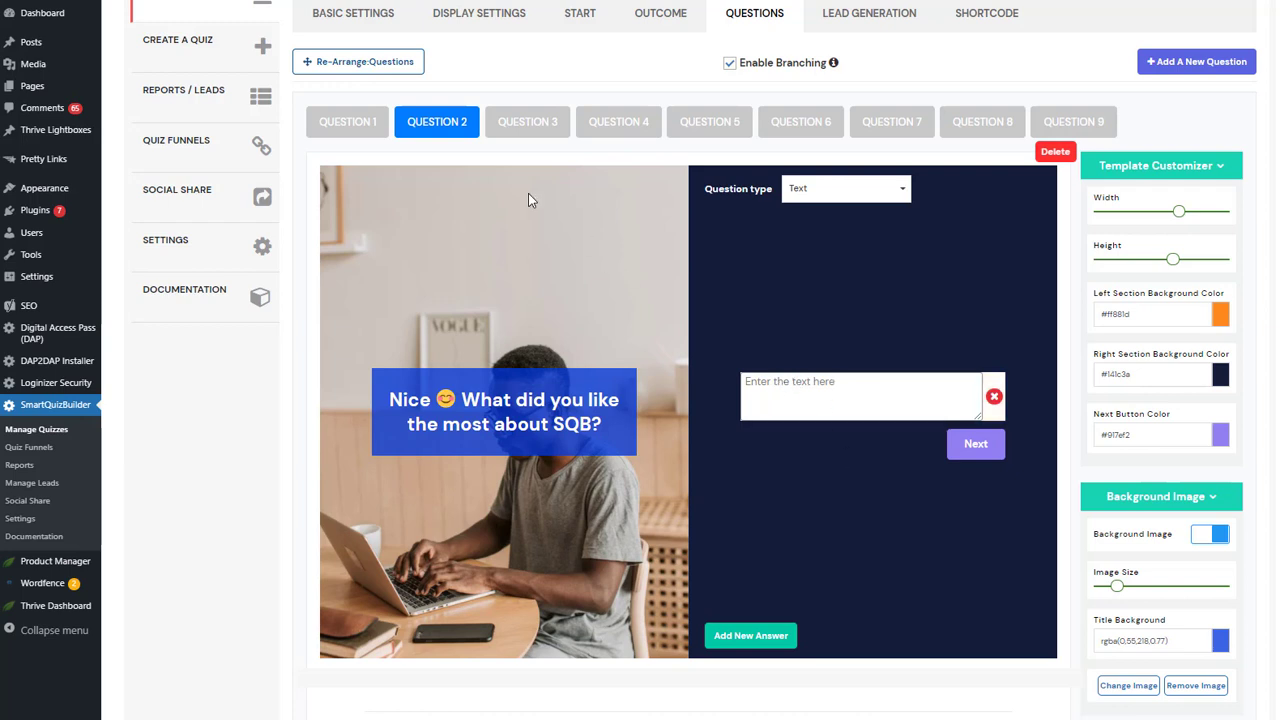
left_click(630, 128)
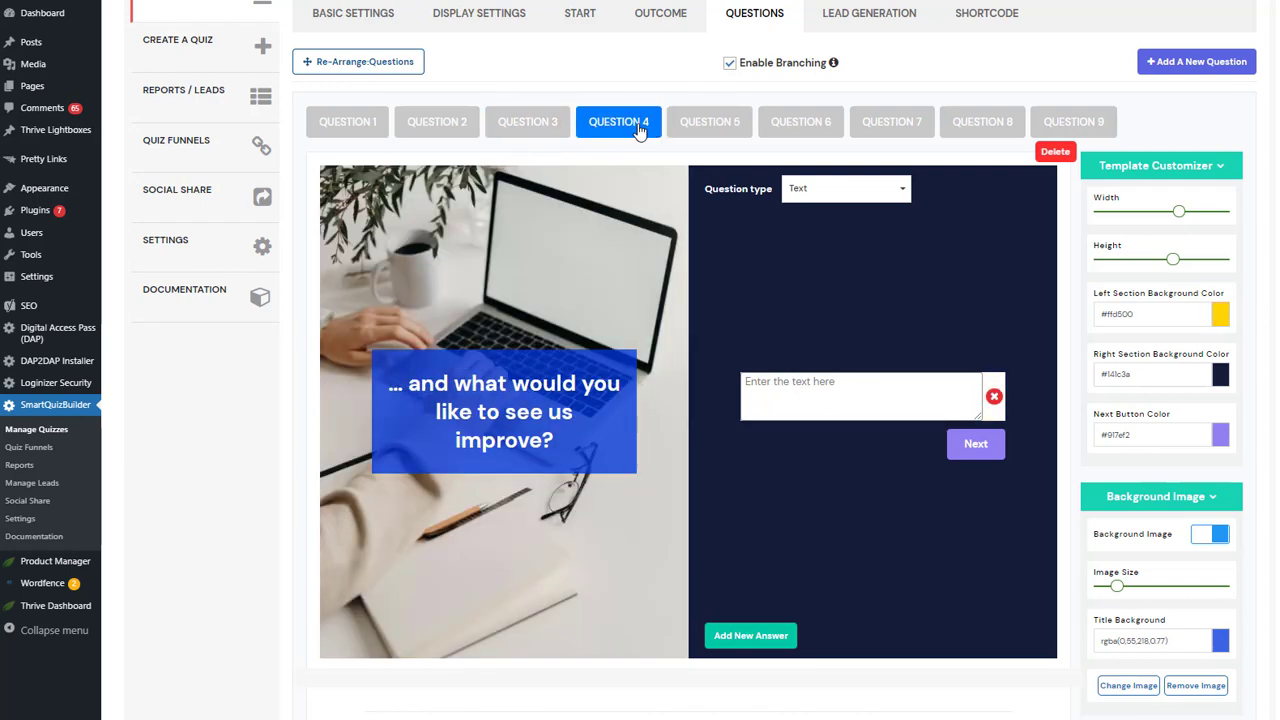
left_click(716, 138)
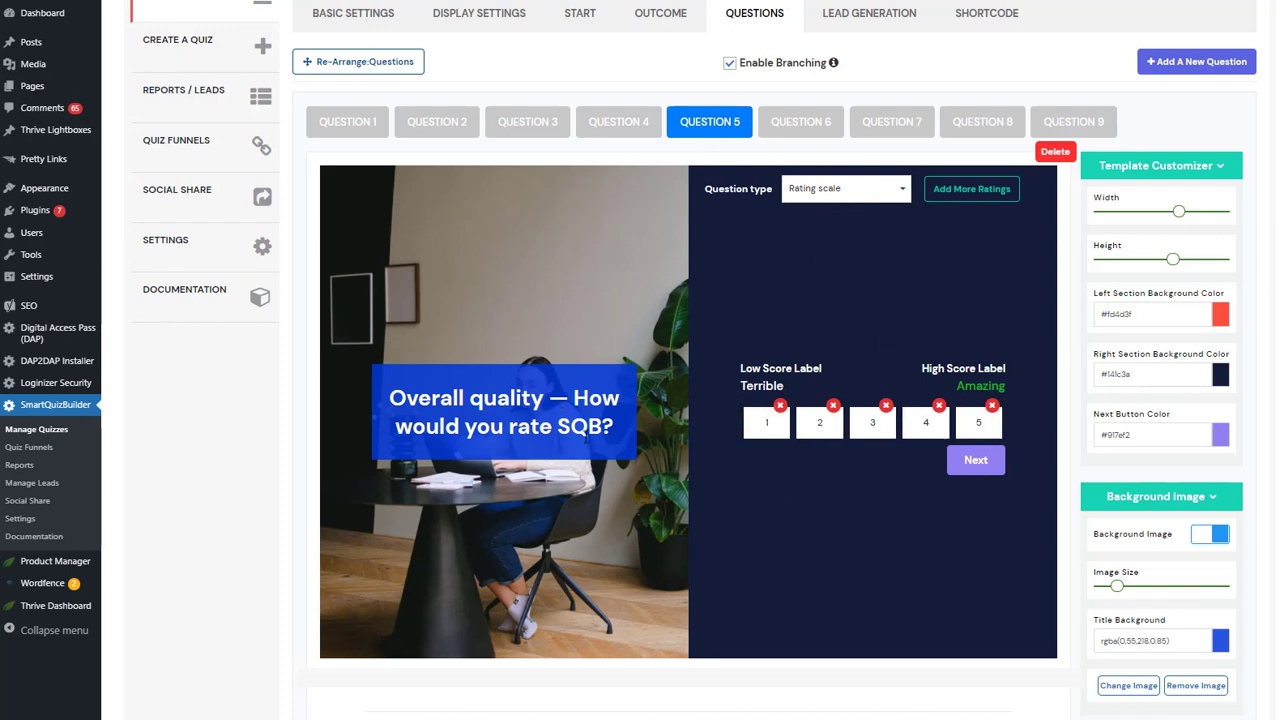
left_click(866, 128)
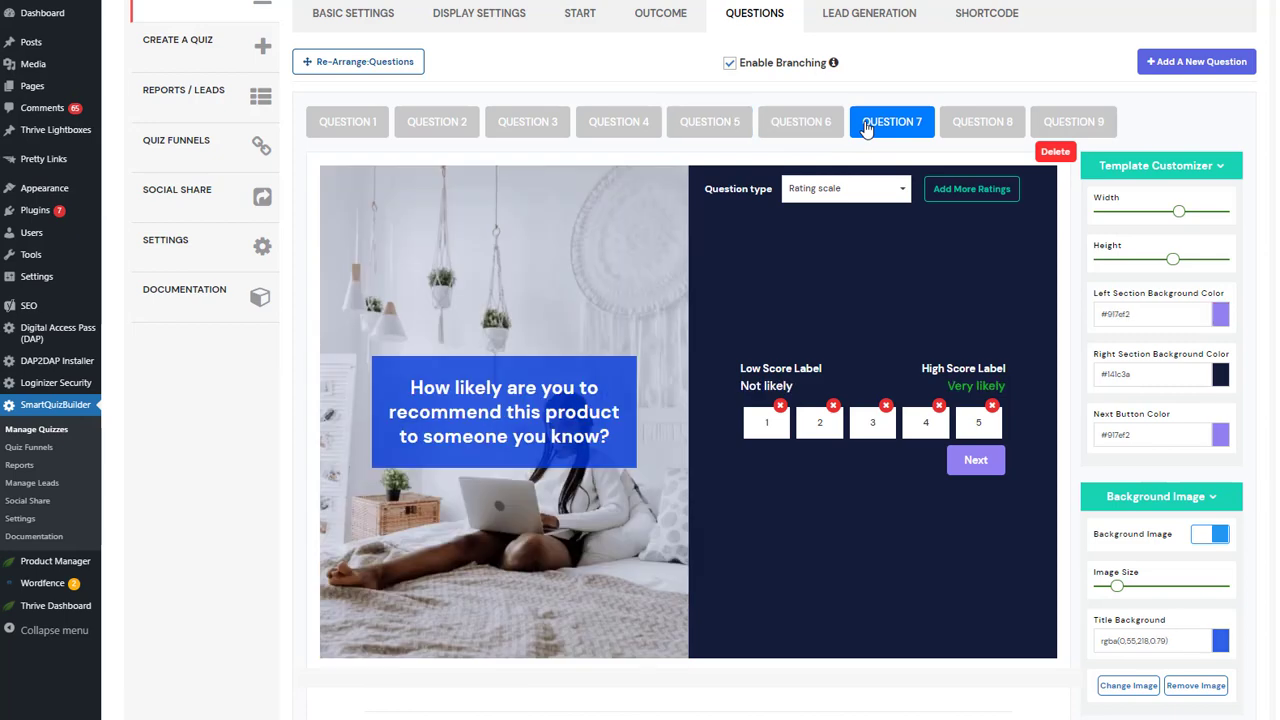
left_click(982, 121)
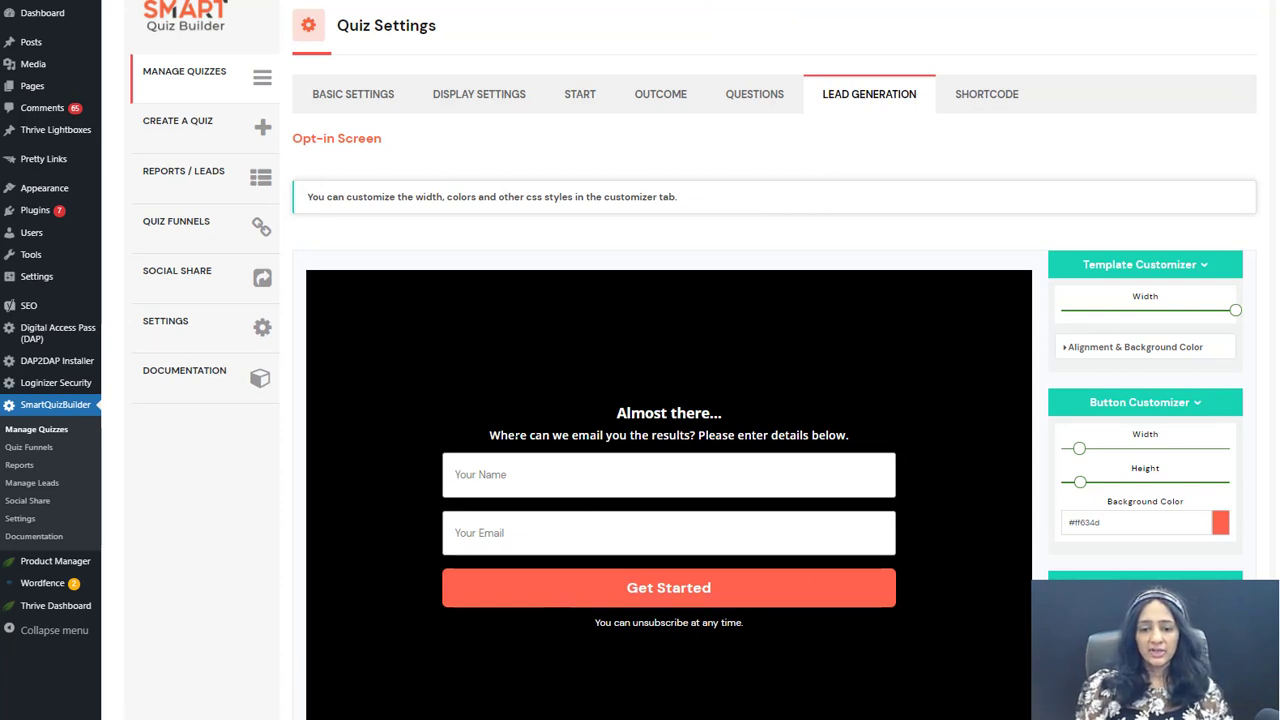
Examine the opt-in screen's alignment and background color options and open its prompt text for inline editing without changing it
scroll(544, 406, "down", 1)
left_click(1088, 273)
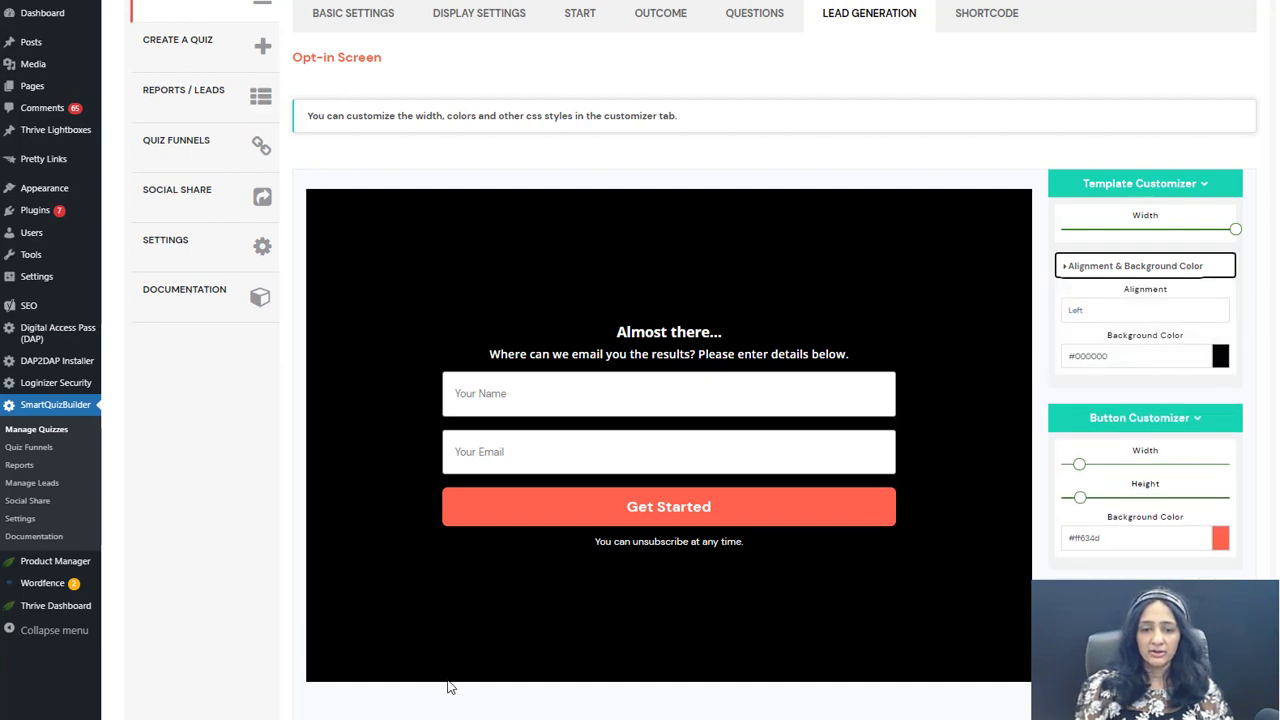
left_click(650, 356)
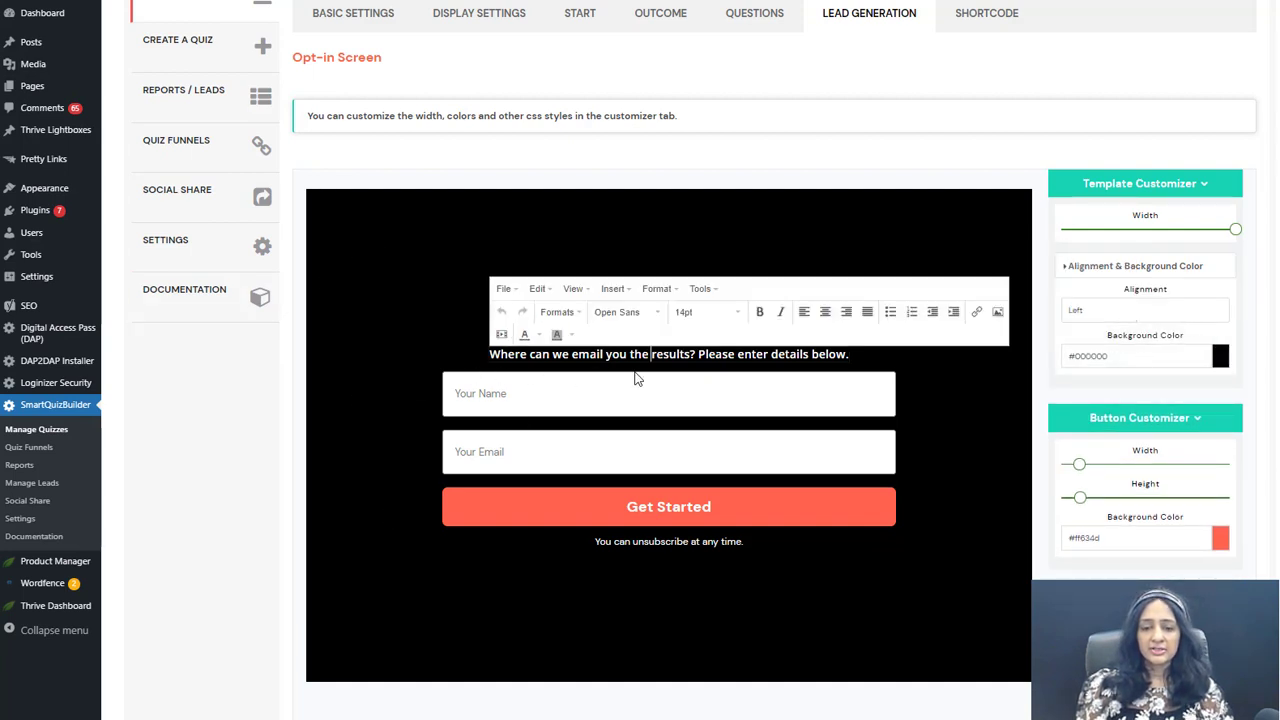
left_click(342, 482)
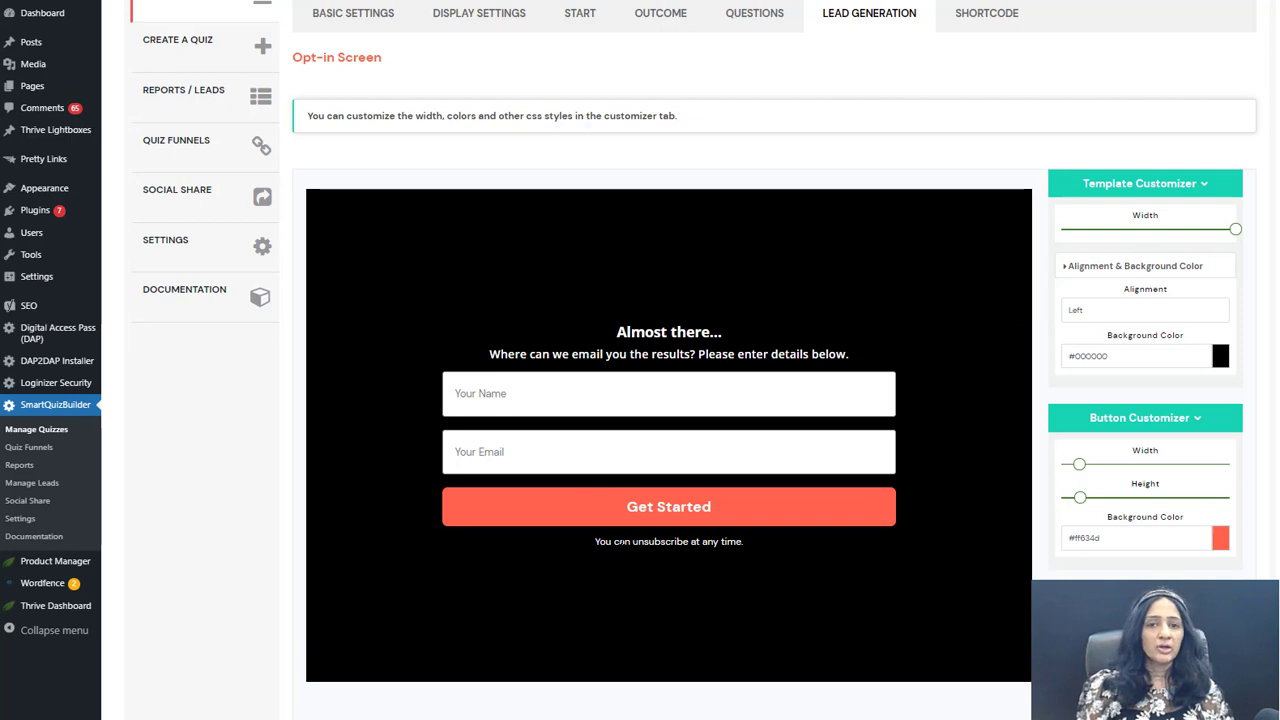
Inspect the outcome tag settings for the Thanks outcome and close them without assigning a tag
scroll(655, 110, "up", 1)
left_click(655, 100)
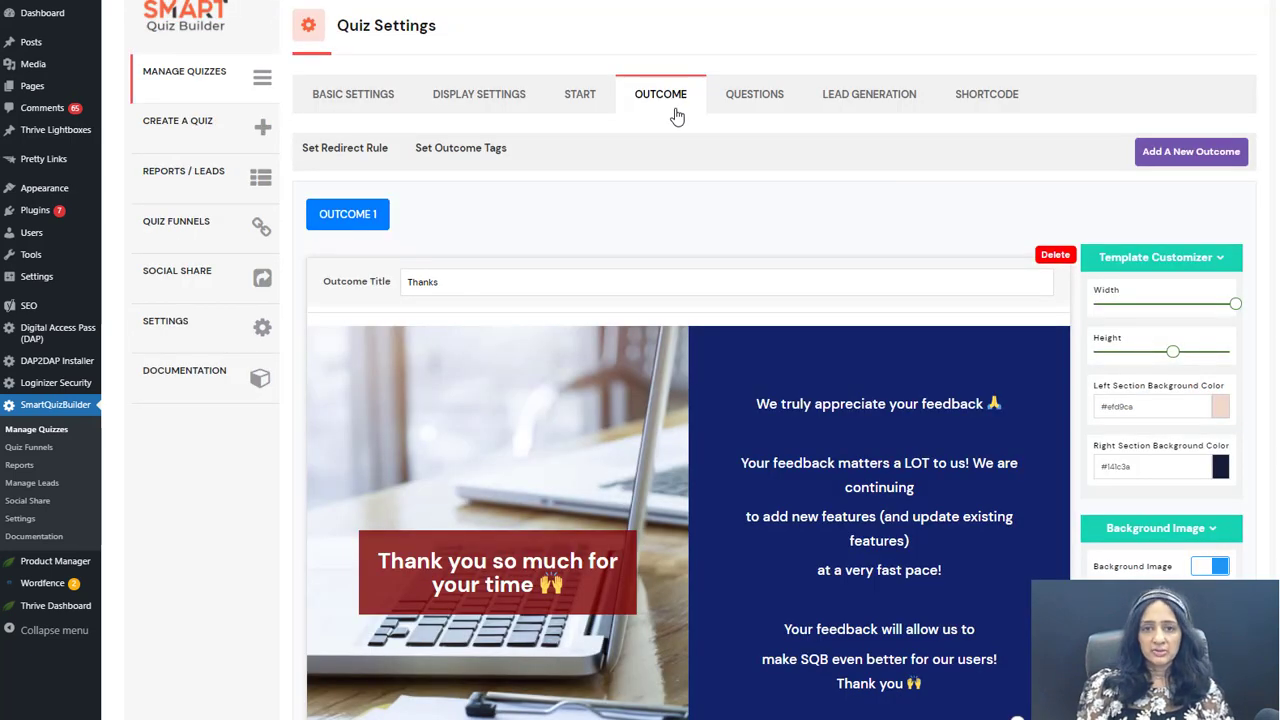
left_click(495, 158)
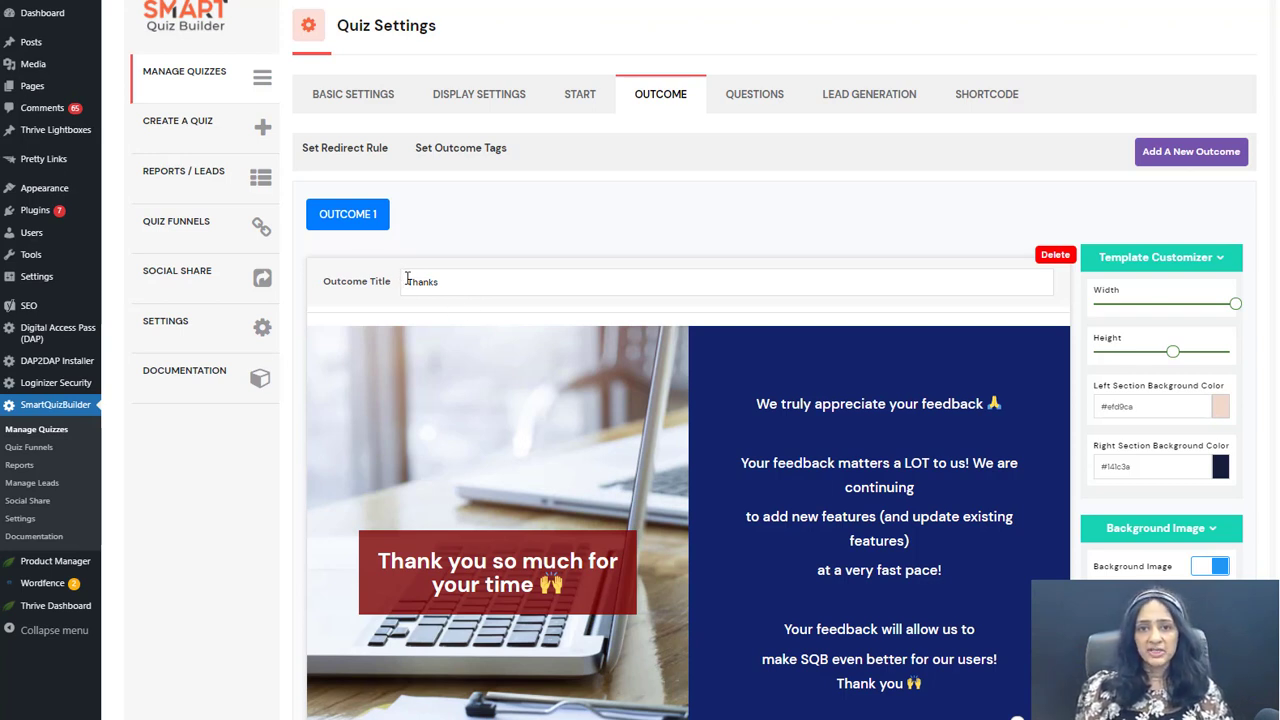
left_click(470, 150)
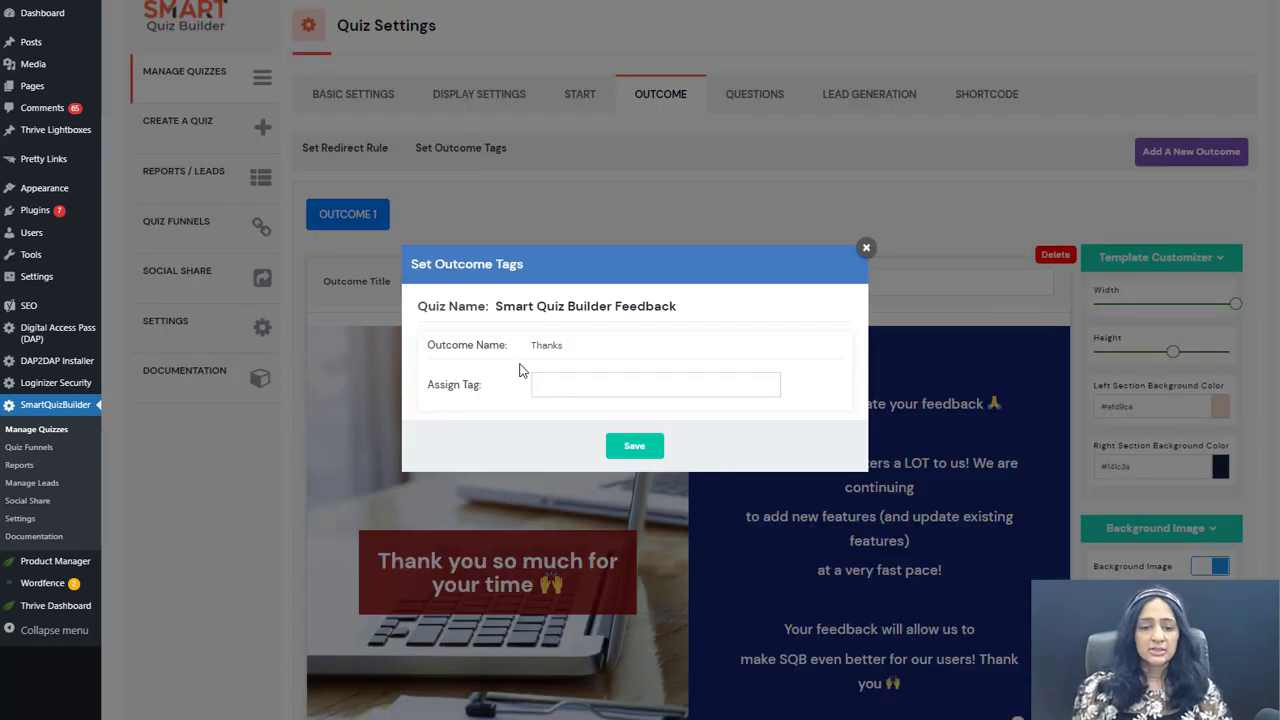
left_click(866, 250)
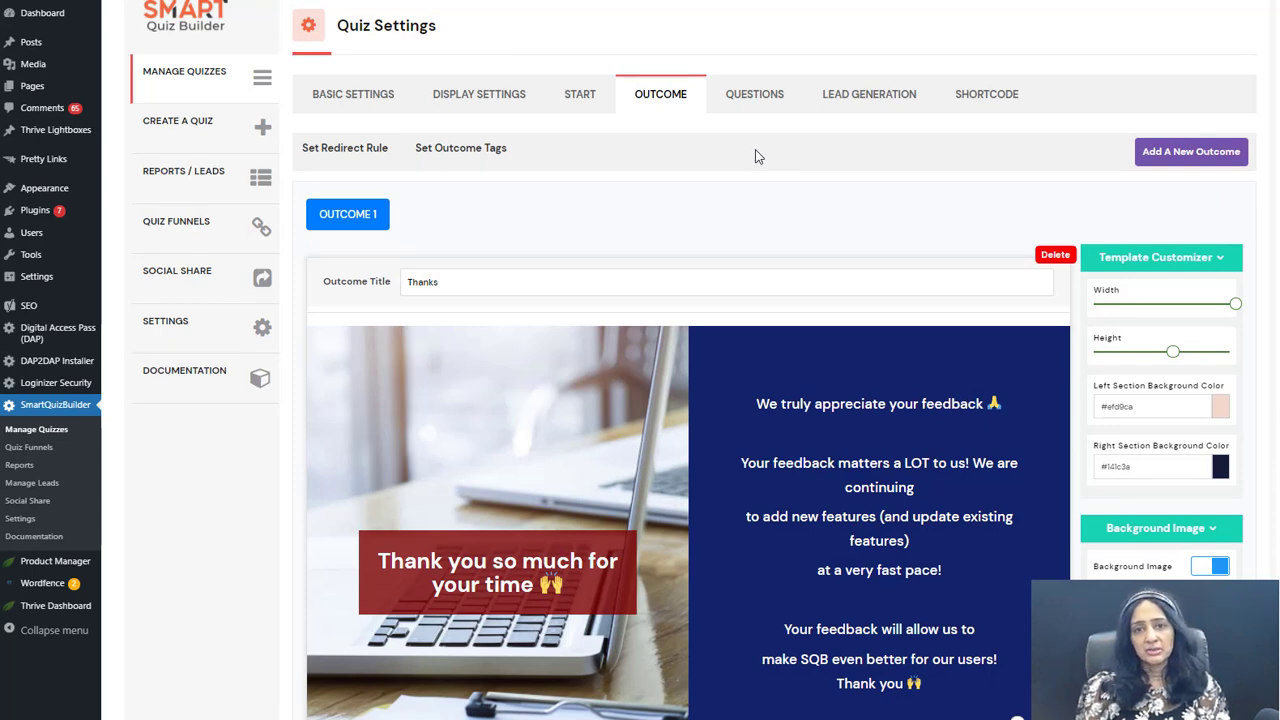
Review the opt-in screen's email verification and template field options in the lead generation settings
left_click(882, 95)
scroll(942, 290, "down", 3)
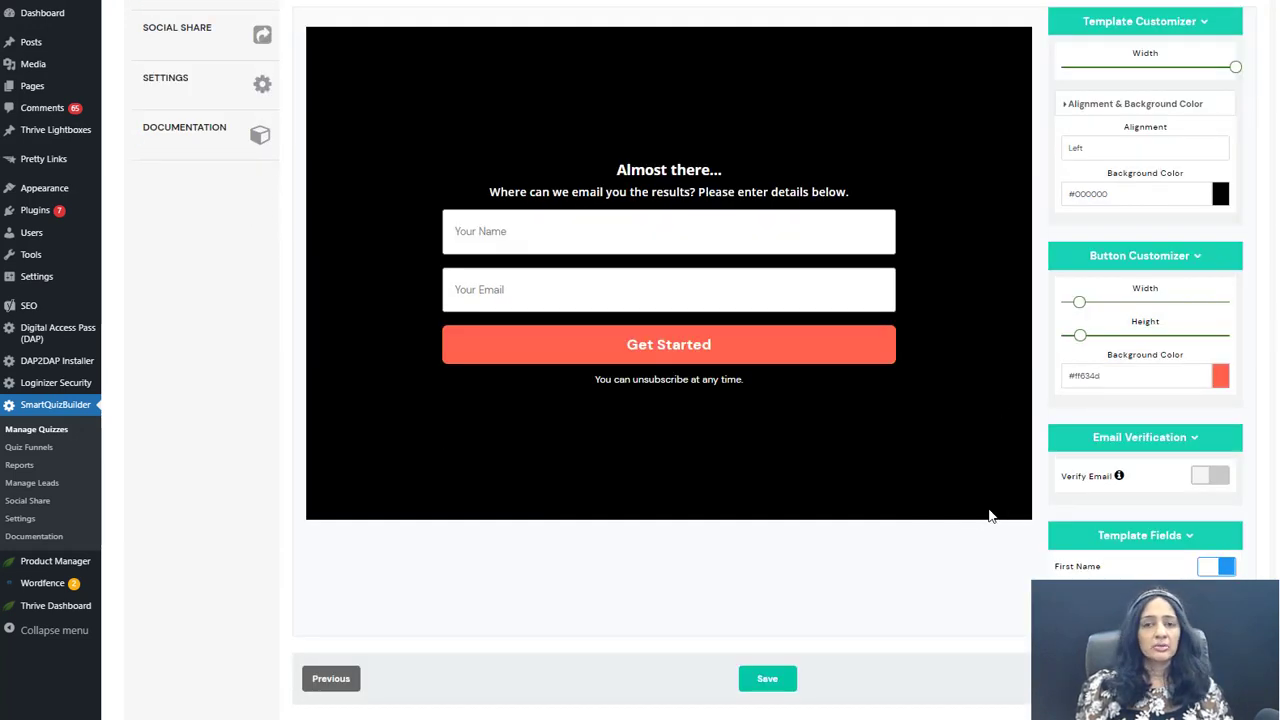
scroll(950, 462, "up", 1)
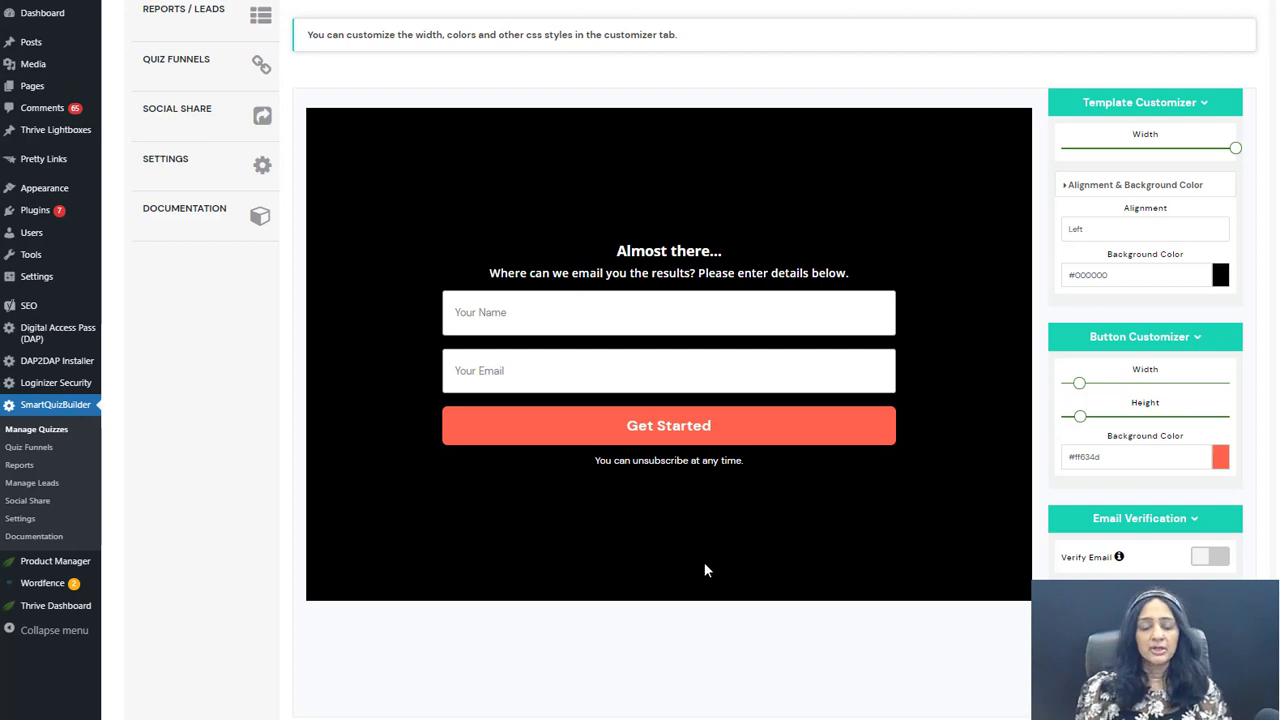
scroll(940, 200, "up", 1)
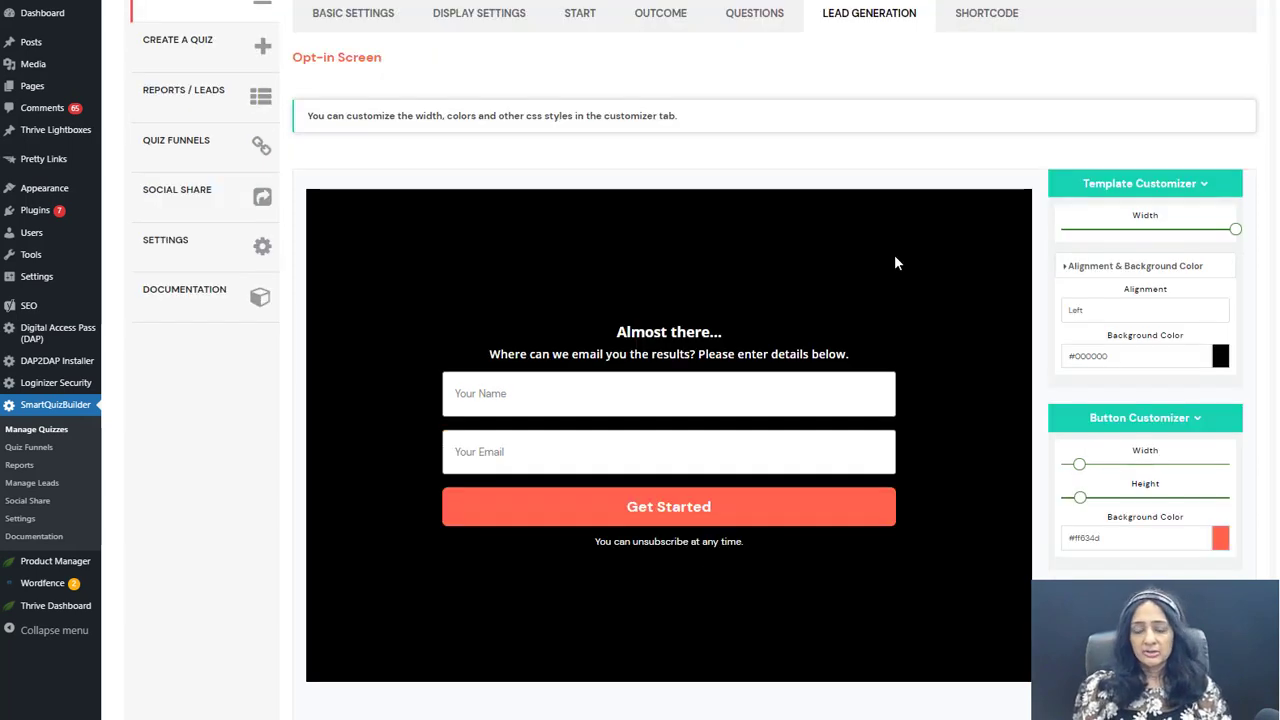
View the quiz's shortcode, embed code and branching logic options
left_click(997, 12)
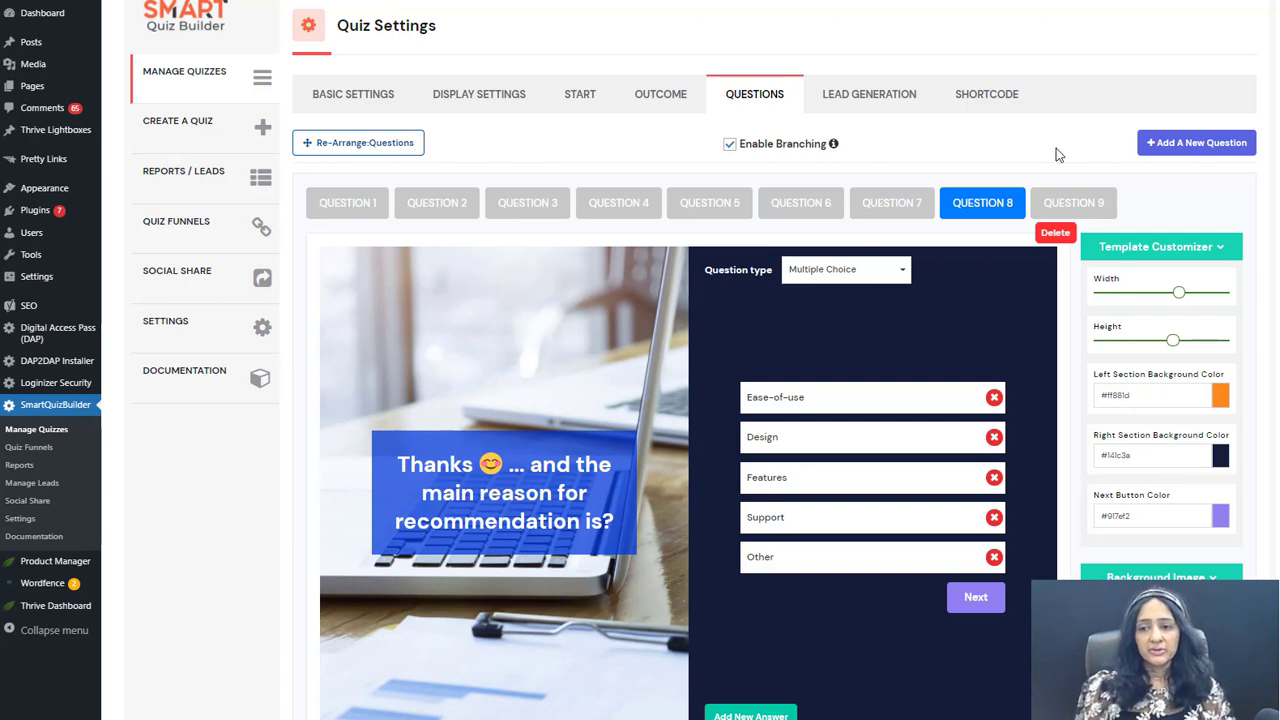
left_click(976, 96)
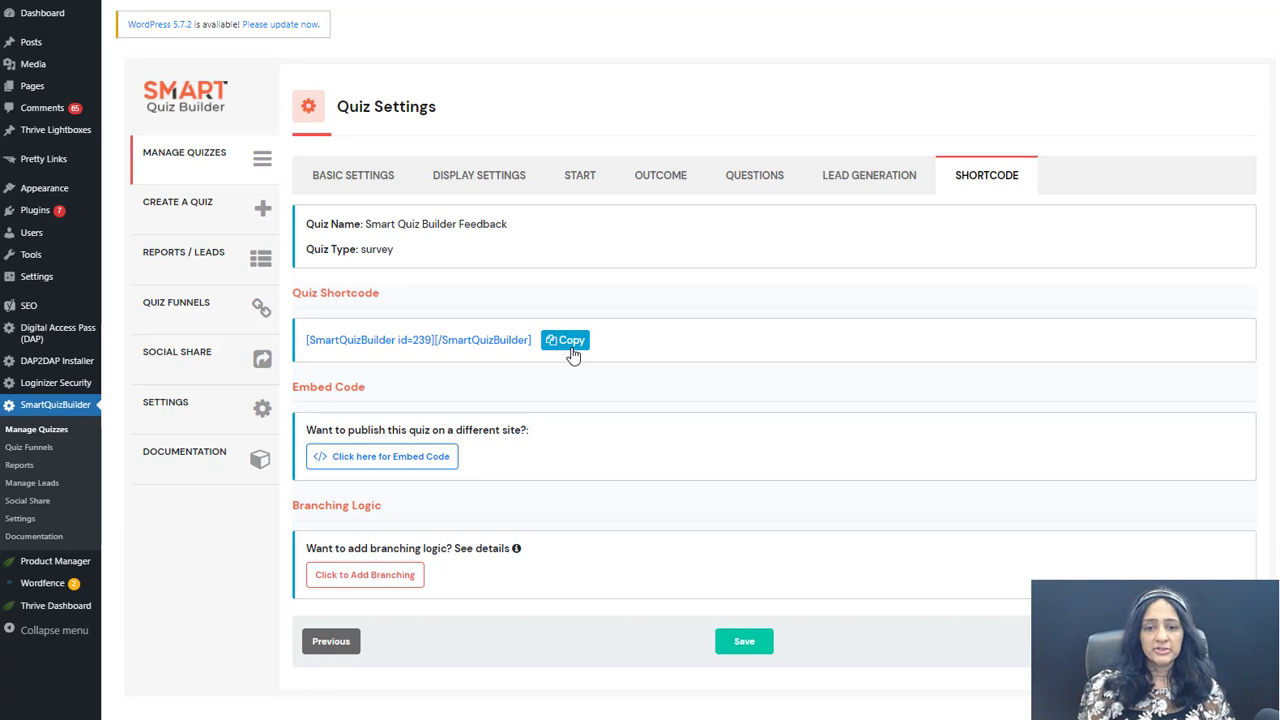
View the list for rearranging the quiz's questions, close it without reordering, and return to Question 2
left_click(755, 180)
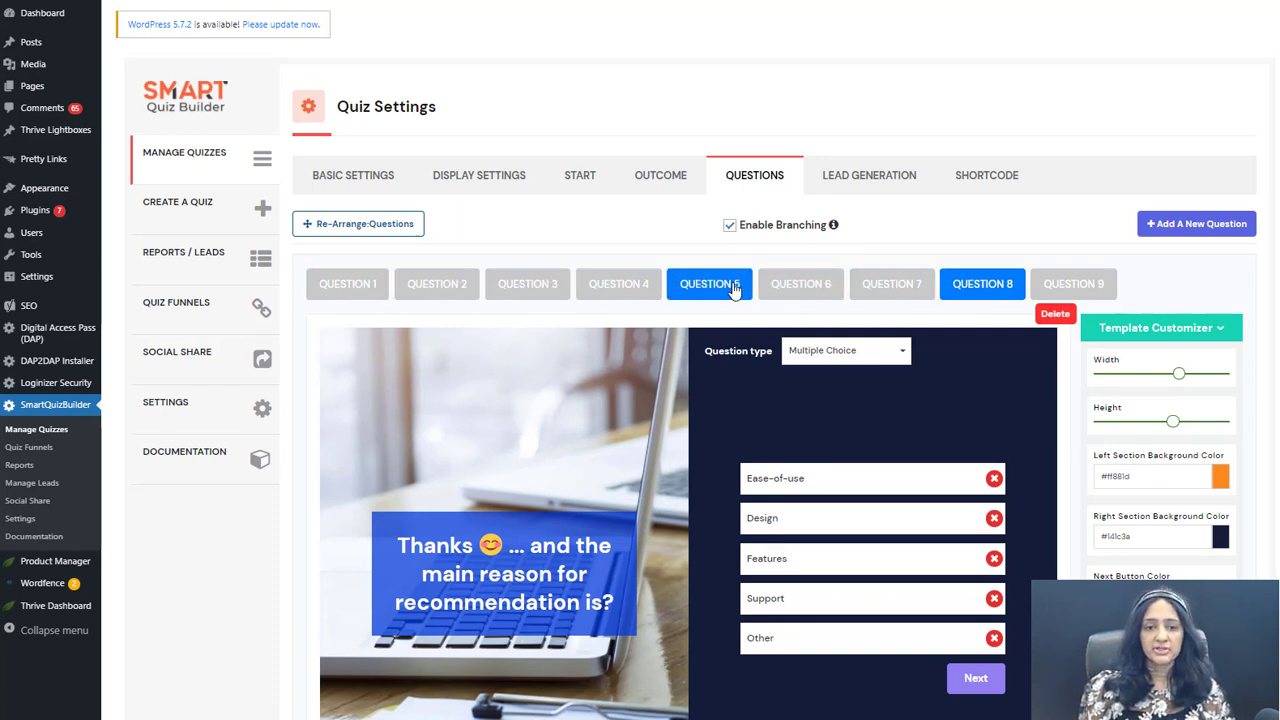
left_click(338, 224)
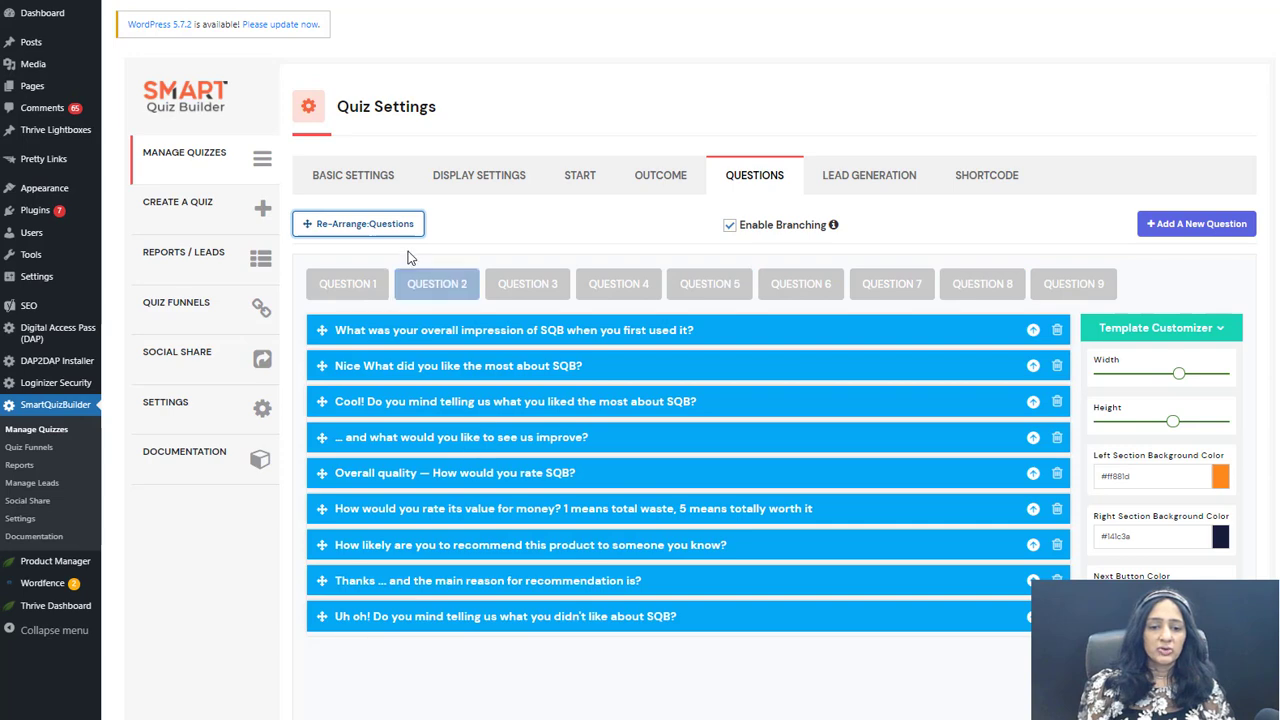
left_click(400, 232)
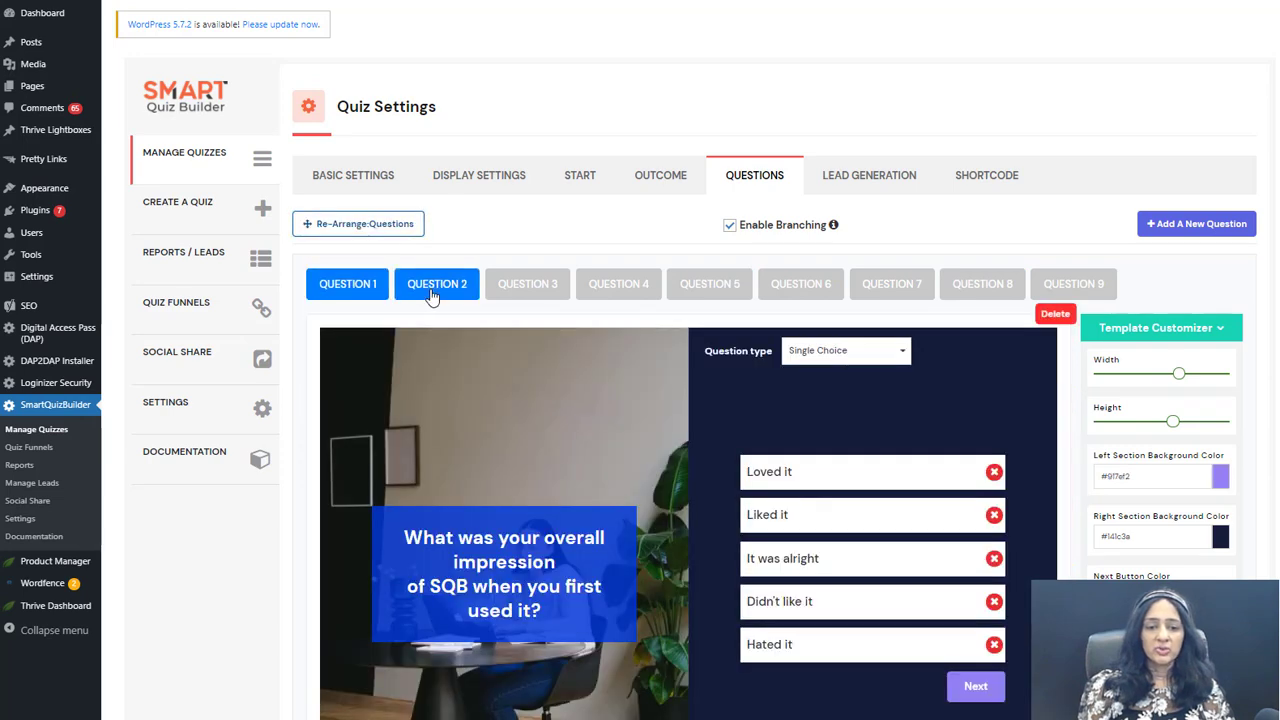
left_click(432, 290)
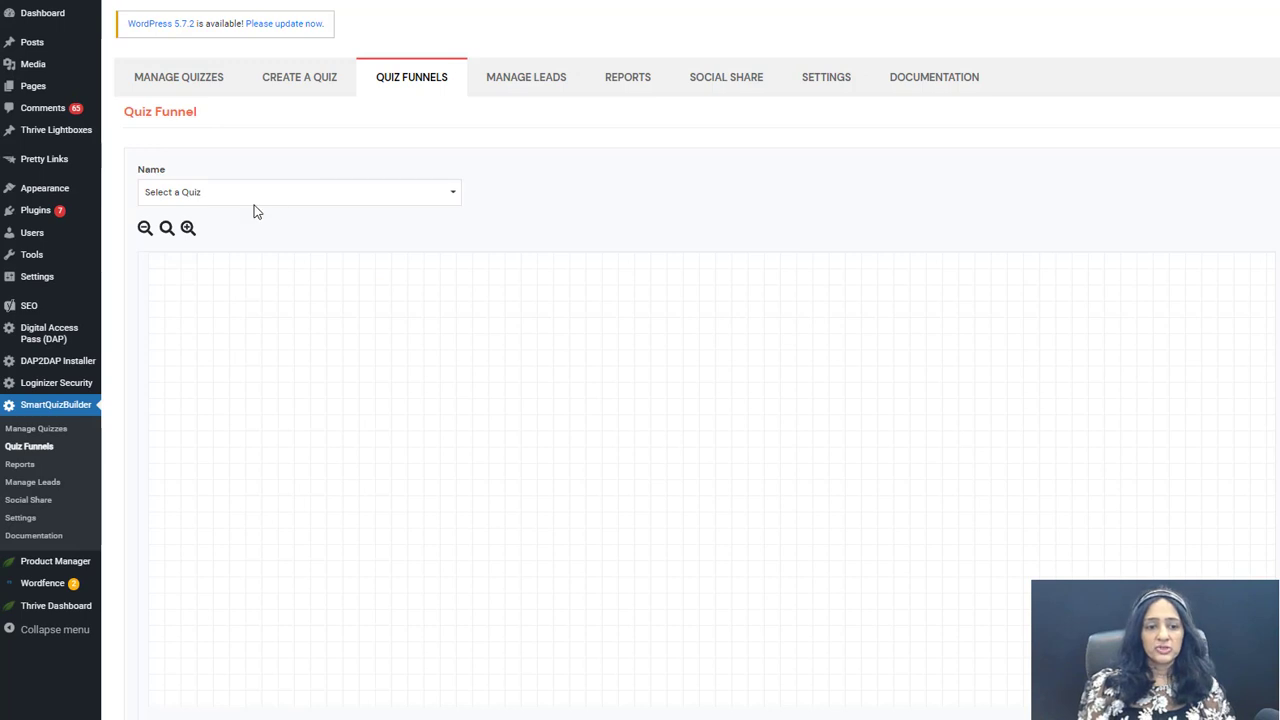
Load the Smart Quiz Builder Feedback quiz in the quiz funnel and show its whole branching map
left_click(252, 198)
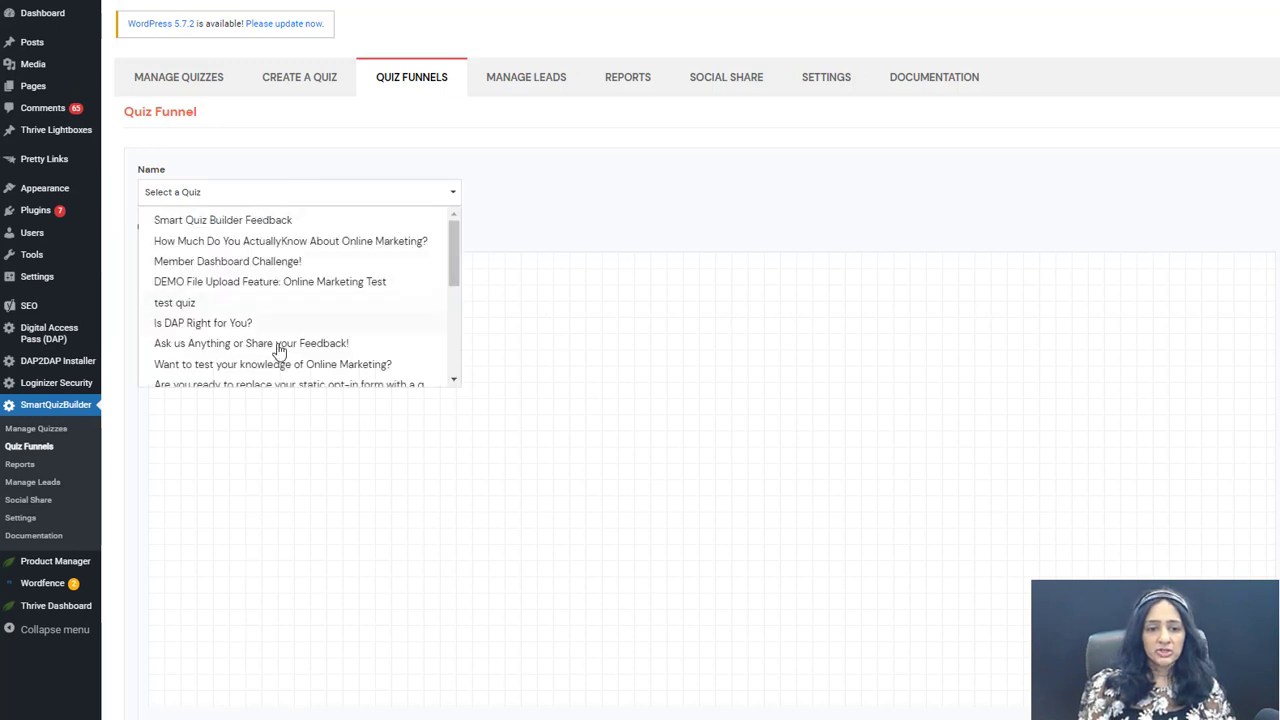
left_click(254, 222)
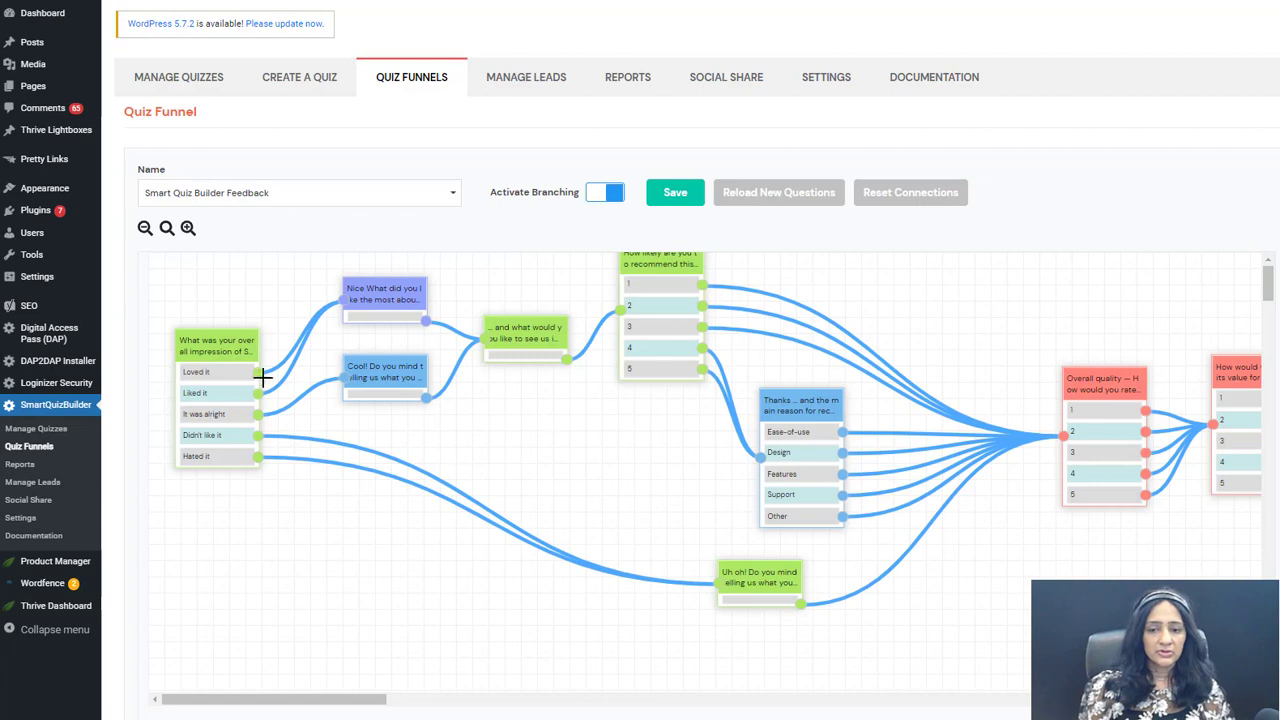
left_click(144, 229)
left_click(144, 229)
left_click_drag(371, 391, 479, 440)
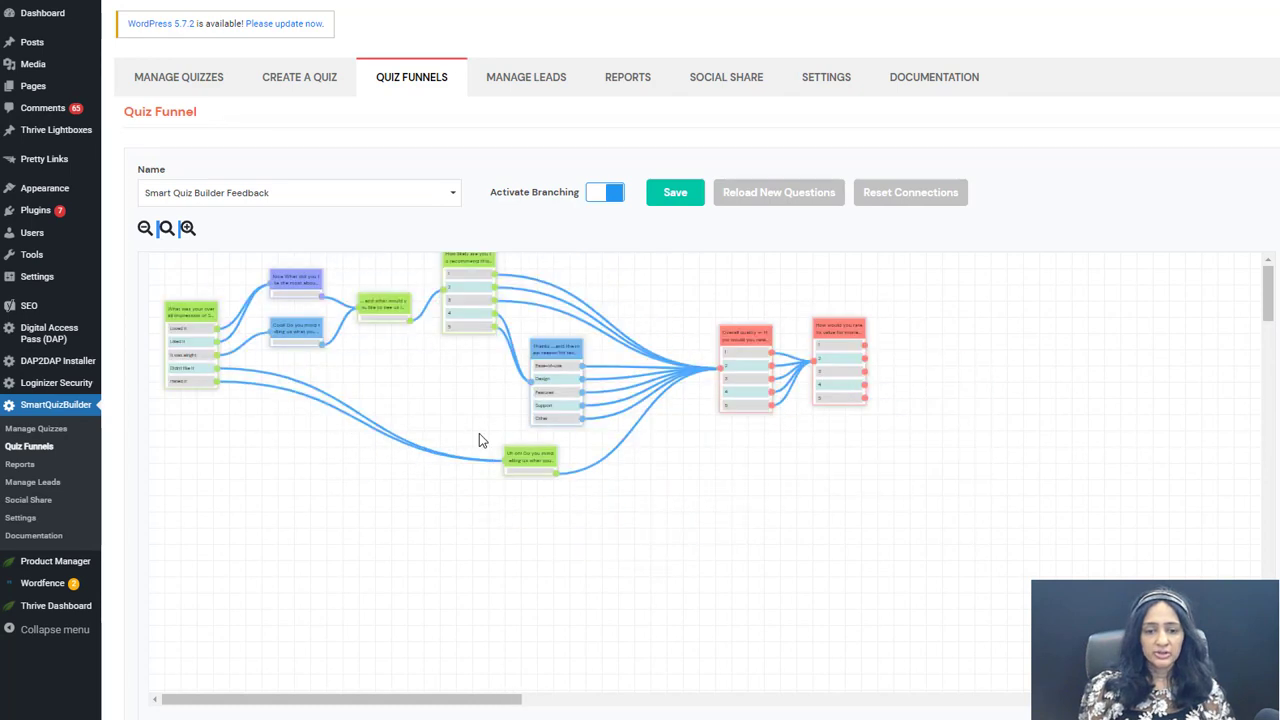
scroll(229, 262, "up", 2)
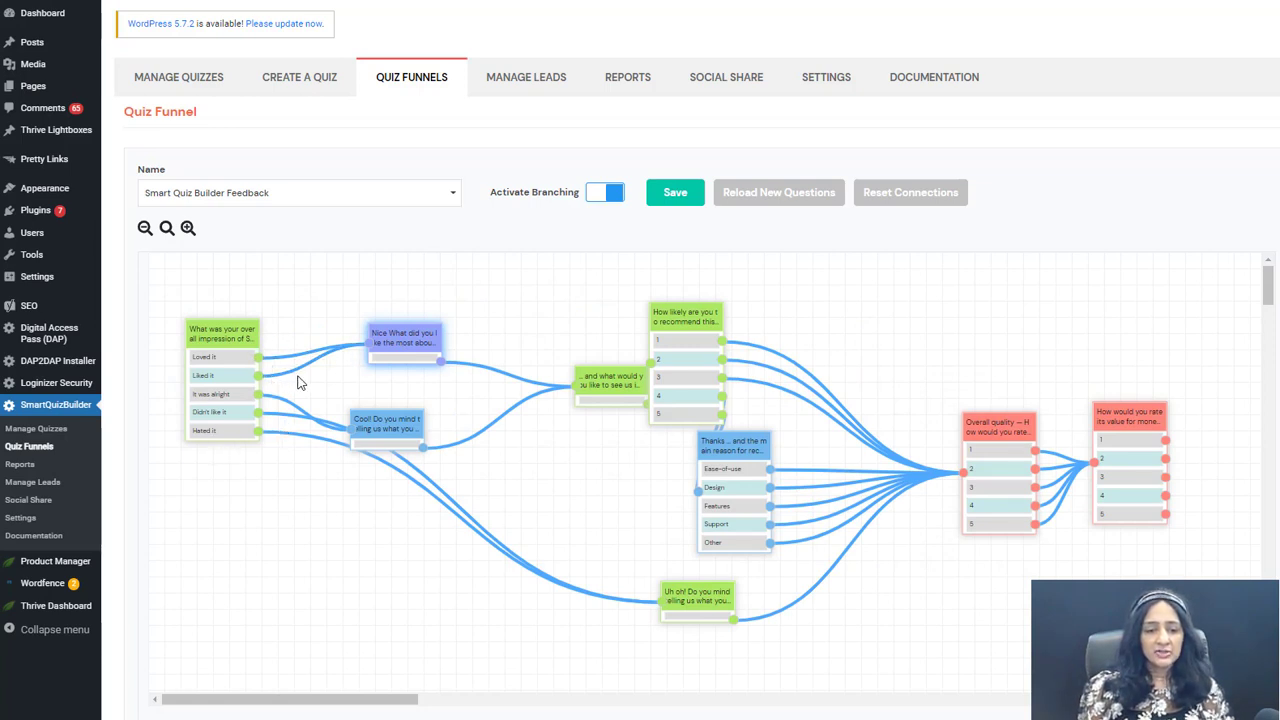
Spread out the funnel map by moving the overall impression question and the "Nice" and "Uh oh!" follow-up blocks away from their neighbours
left_click_drag(230, 425, 210, 445)
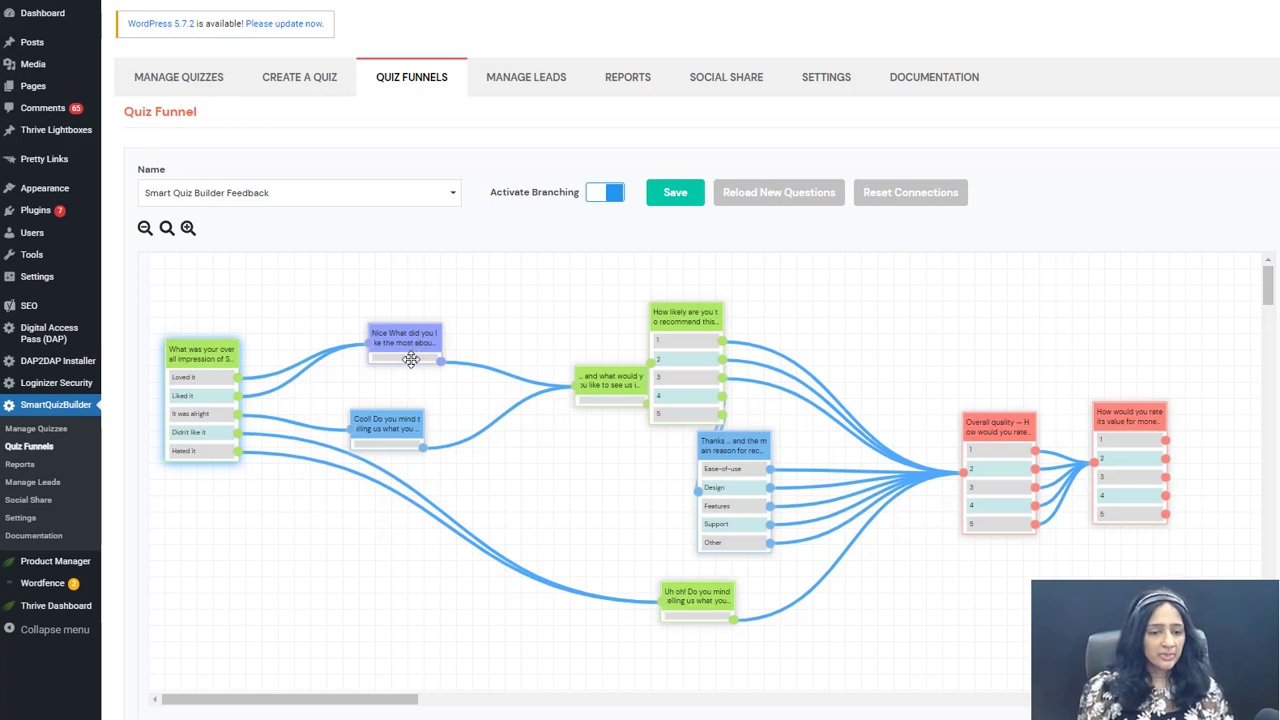
left_click_drag(412, 355, 398, 321)
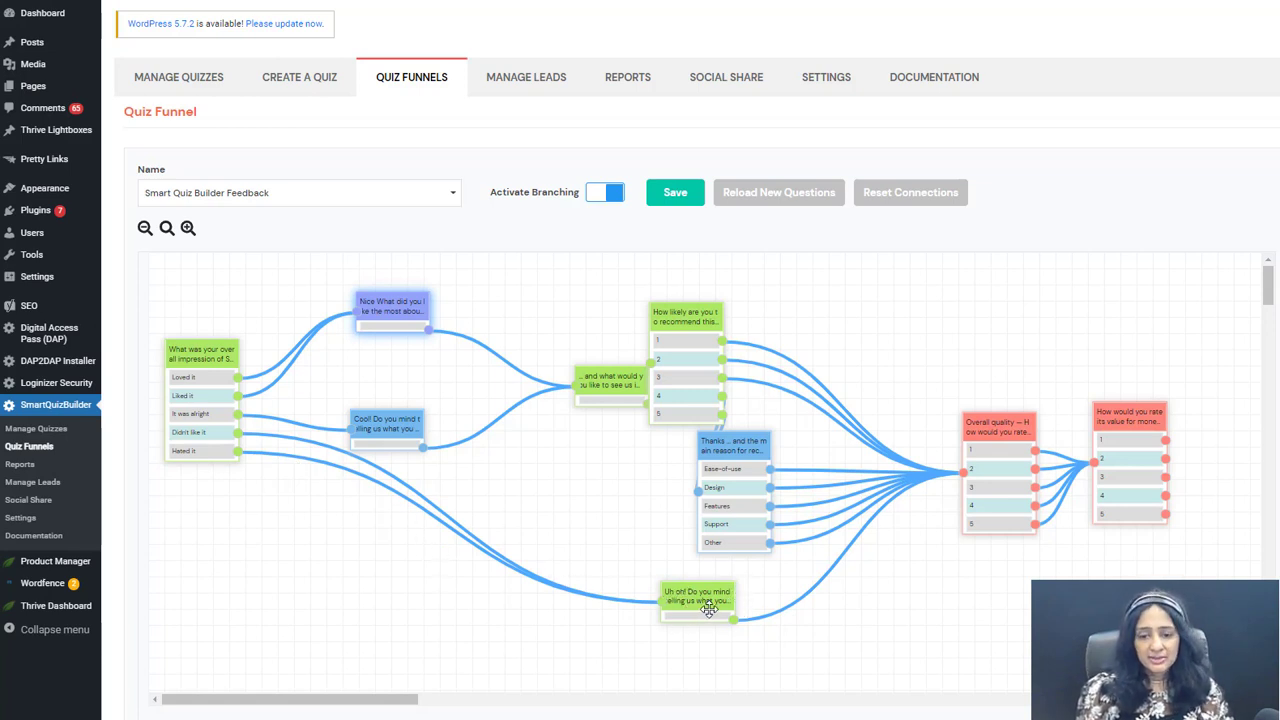
left_click_drag(708, 612, 647, 635)
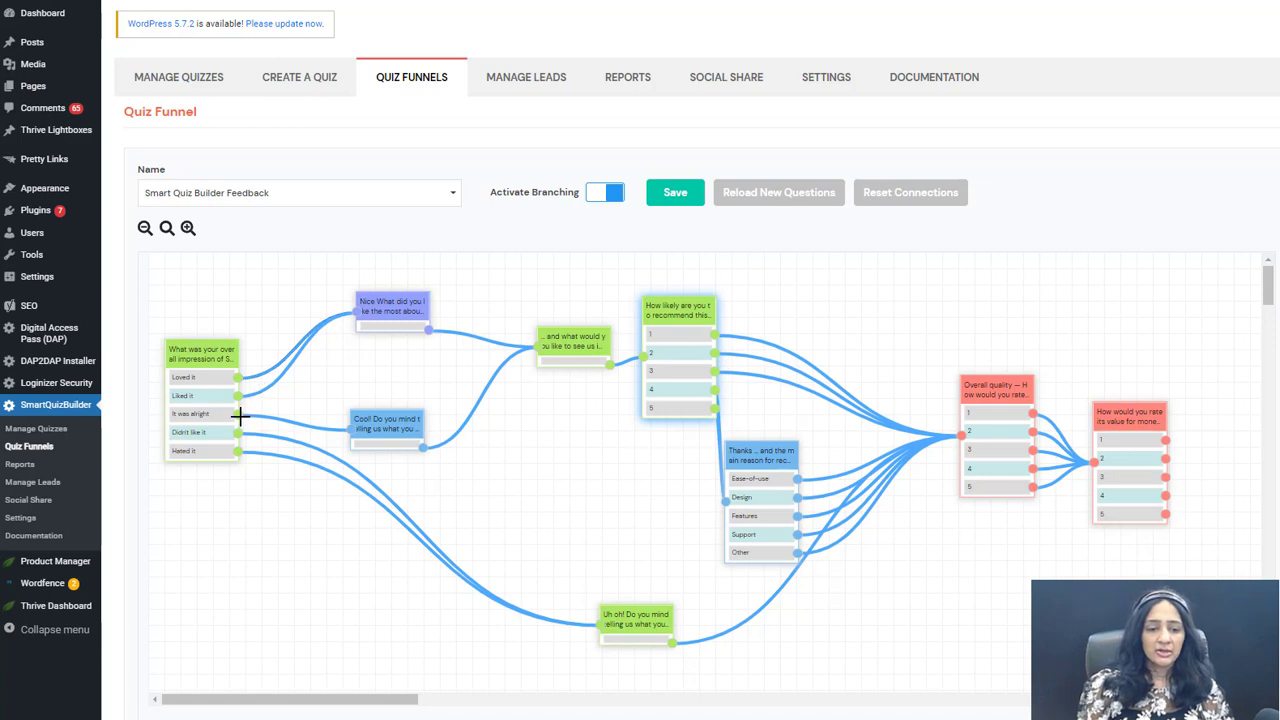
Remove the connection from the "Loved it" answer to the "Nice" follow-up and connect that answer to the "Cool!" follow-up instead
left_click_drag(240, 414, 420, 378)
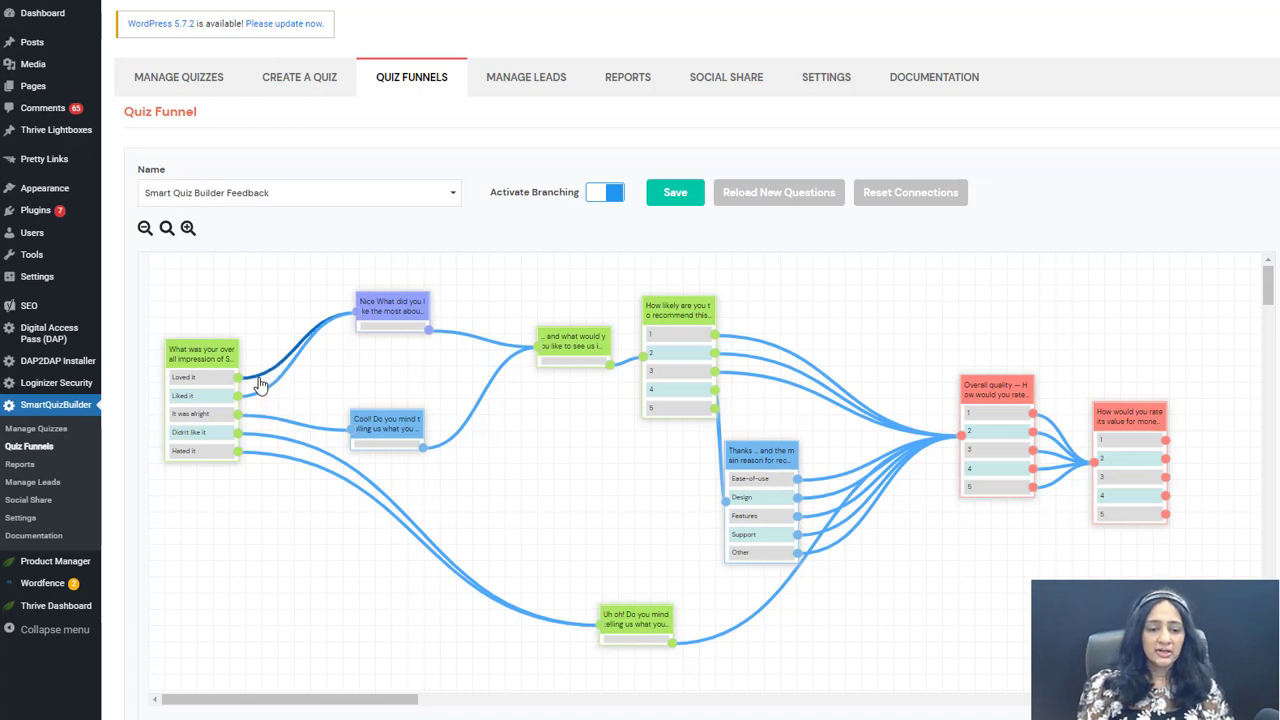
mouse_move(258, 390)
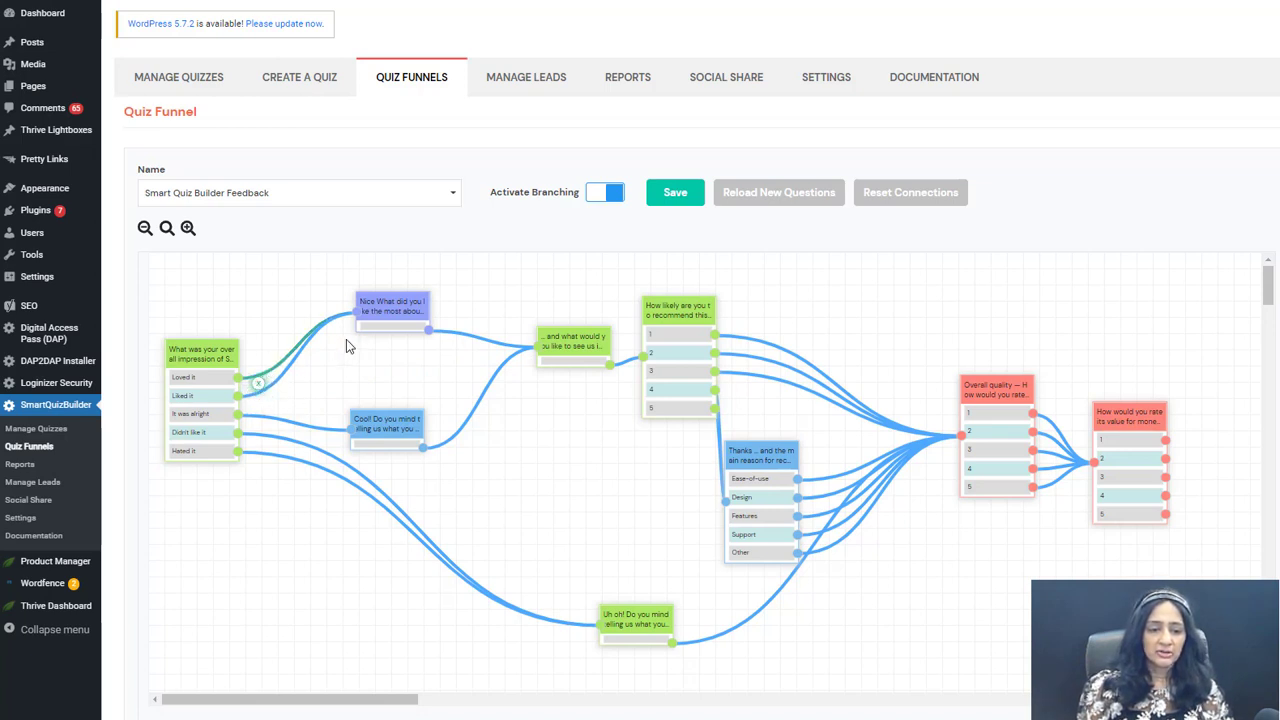
left_click(258, 384)
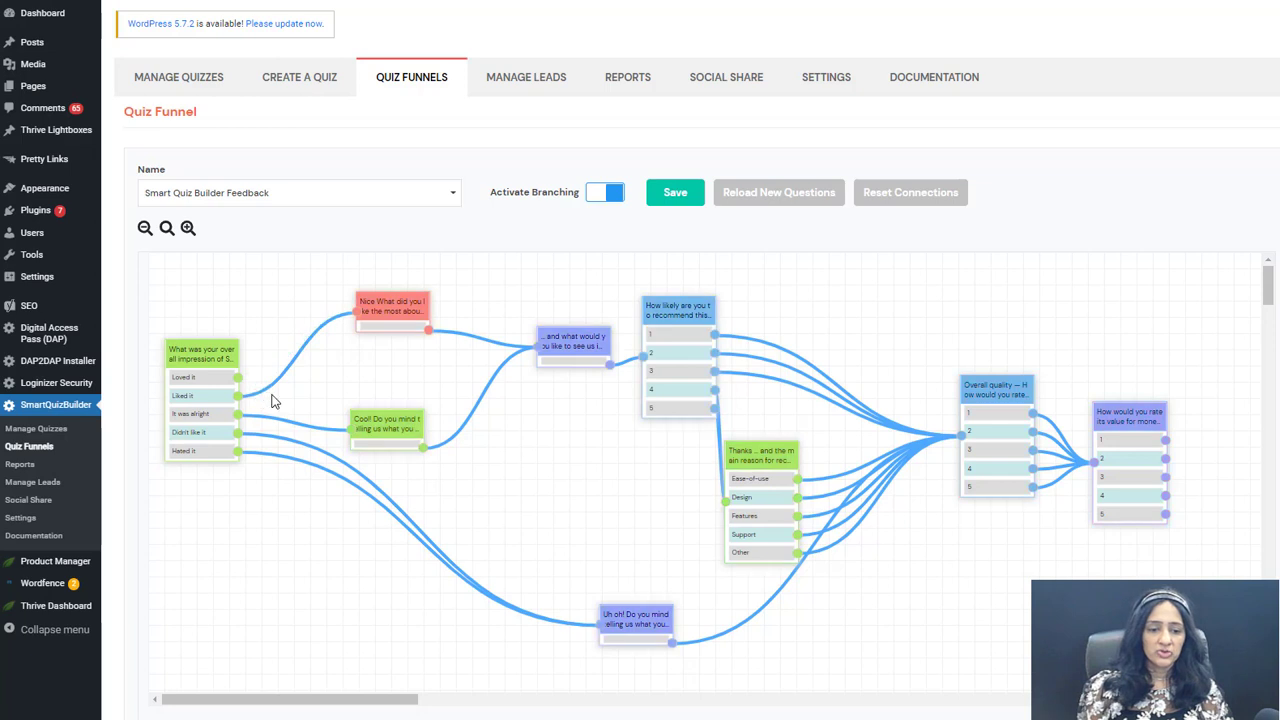
left_click_drag(238, 377, 350, 427)
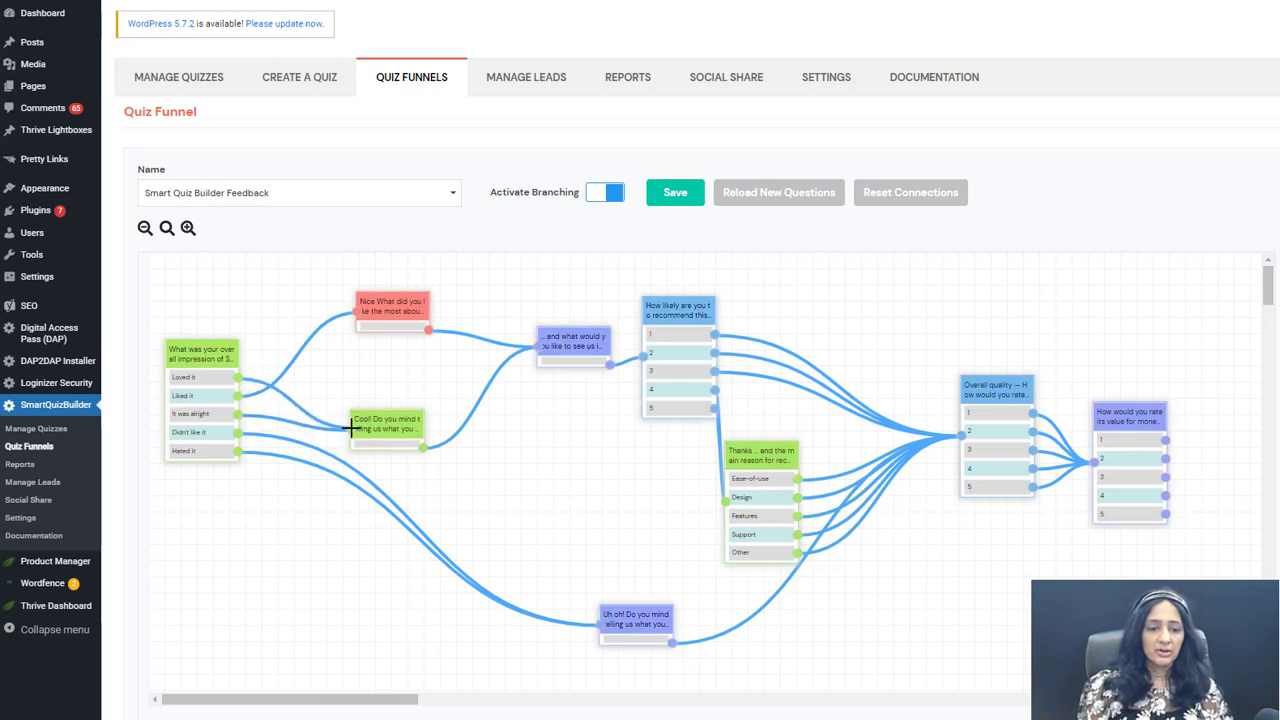
Delete the link between "Loved it" and the "Cool!" follow-up and reconnect "Loved it" to the "Nice" follow-up
left_click(298, 412)
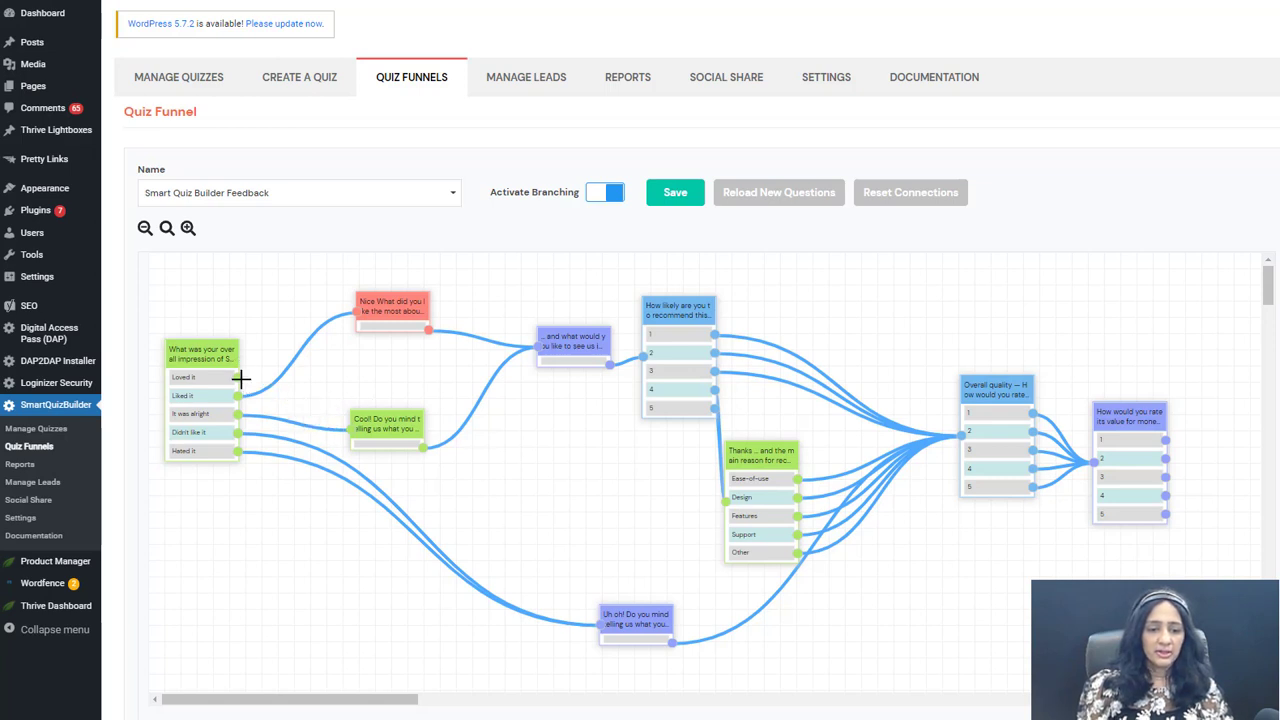
left_click_drag(241, 378, 356, 315)
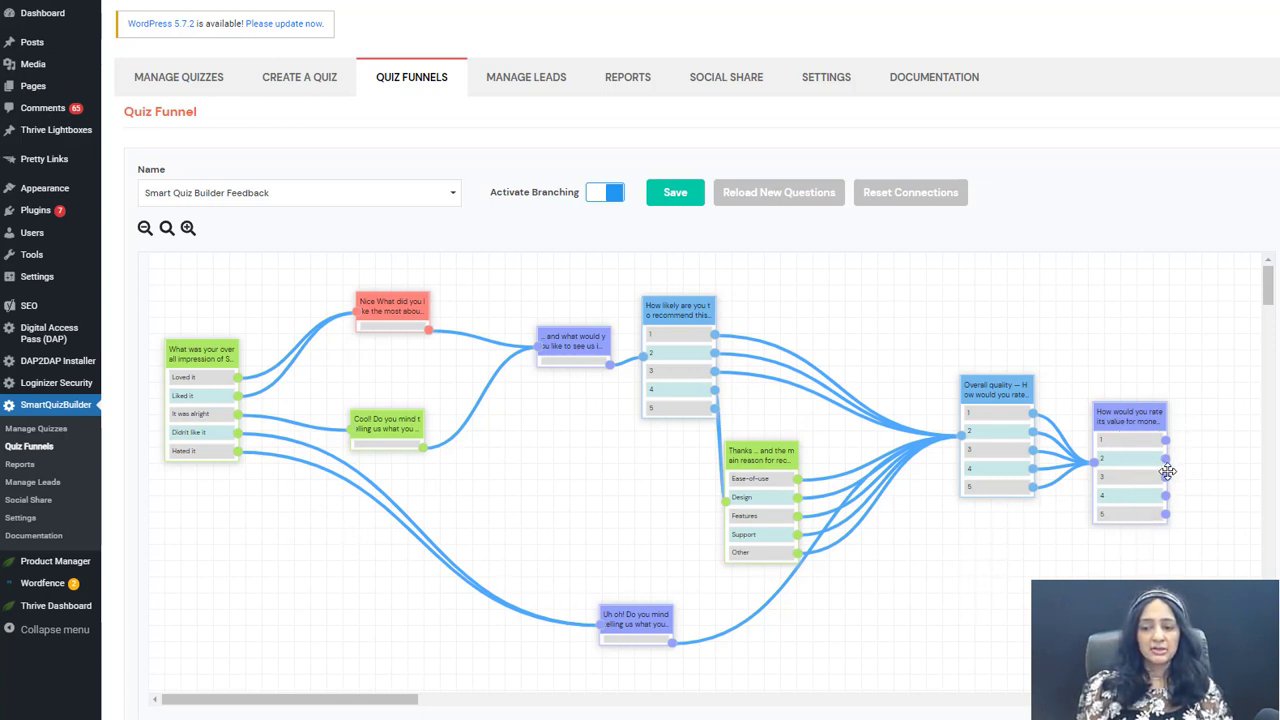
left_click_drag(1148, 488, 1162, 446)
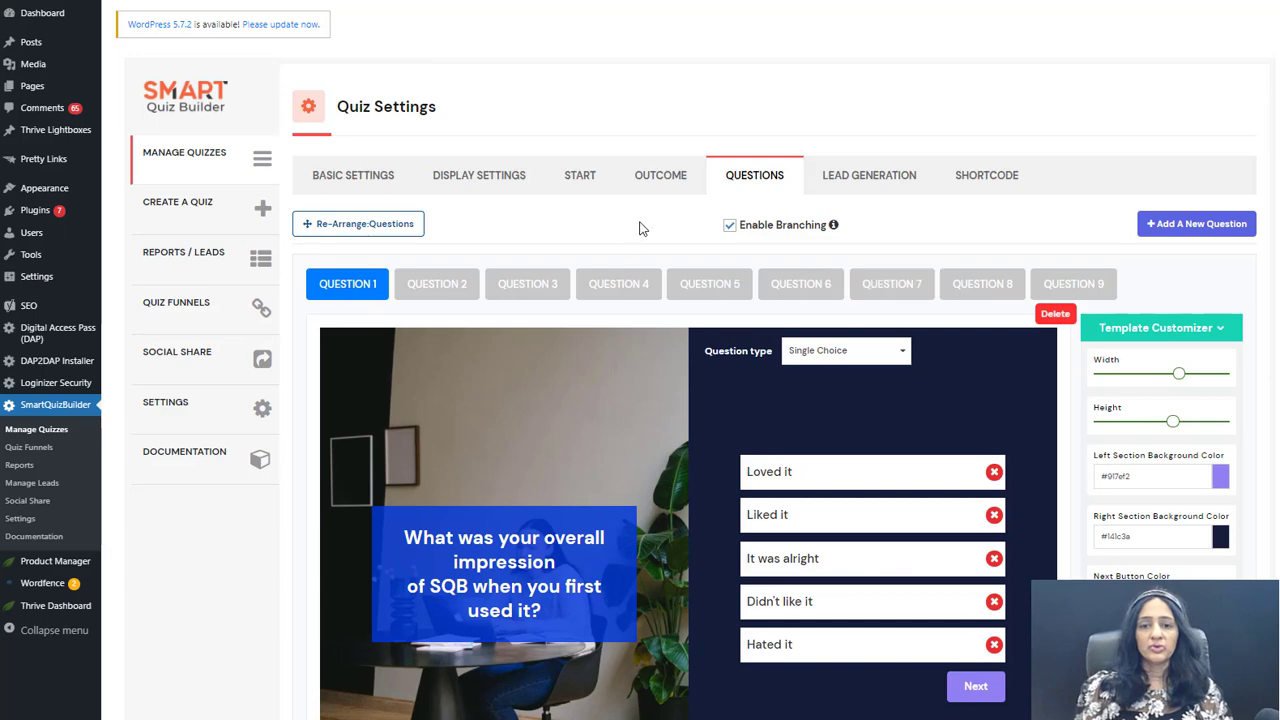
Return to the quiz settings and view the design of the "Thanks" outcome screen
left_click(672, 178)
scroll(477, 436, "down", 1)
scroll(477, 436, "down", 1)
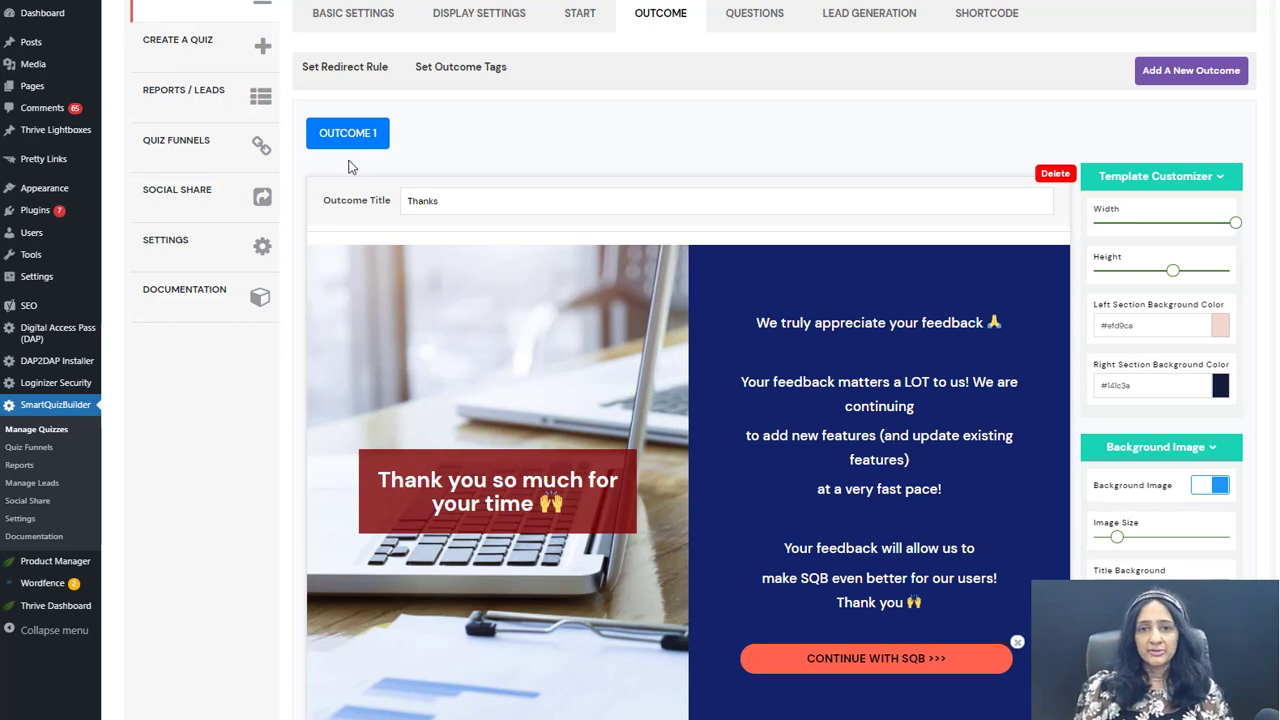
Examine the "Thanks" outcome's redirect rule with the option to redirect to a different page, and close it without saving
left_click(374, 71)
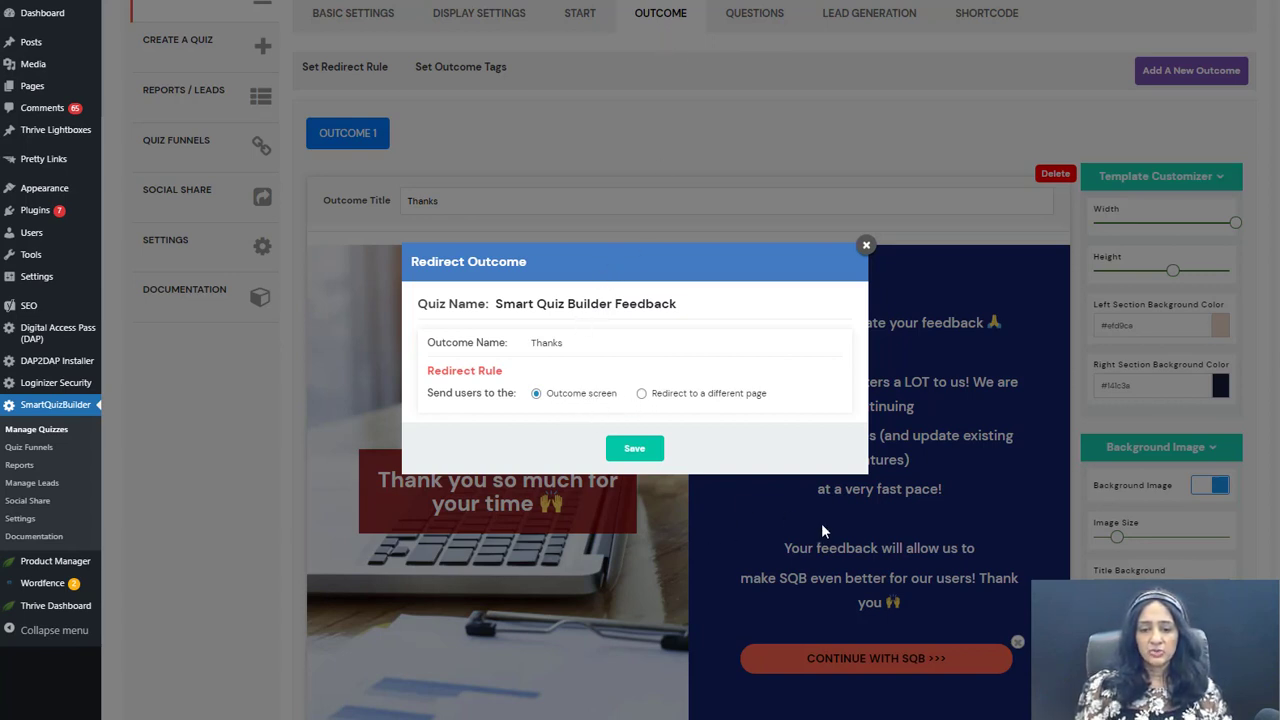
left_click(643, 395)
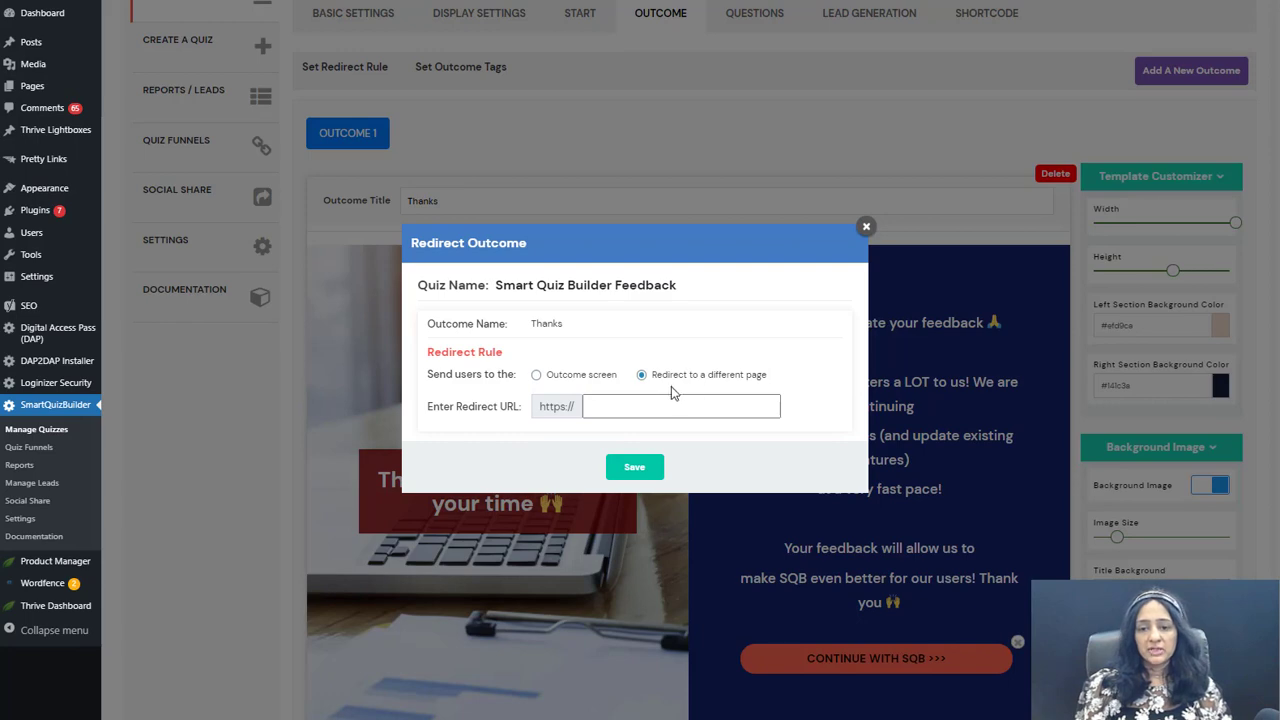
left_click(624, 410)
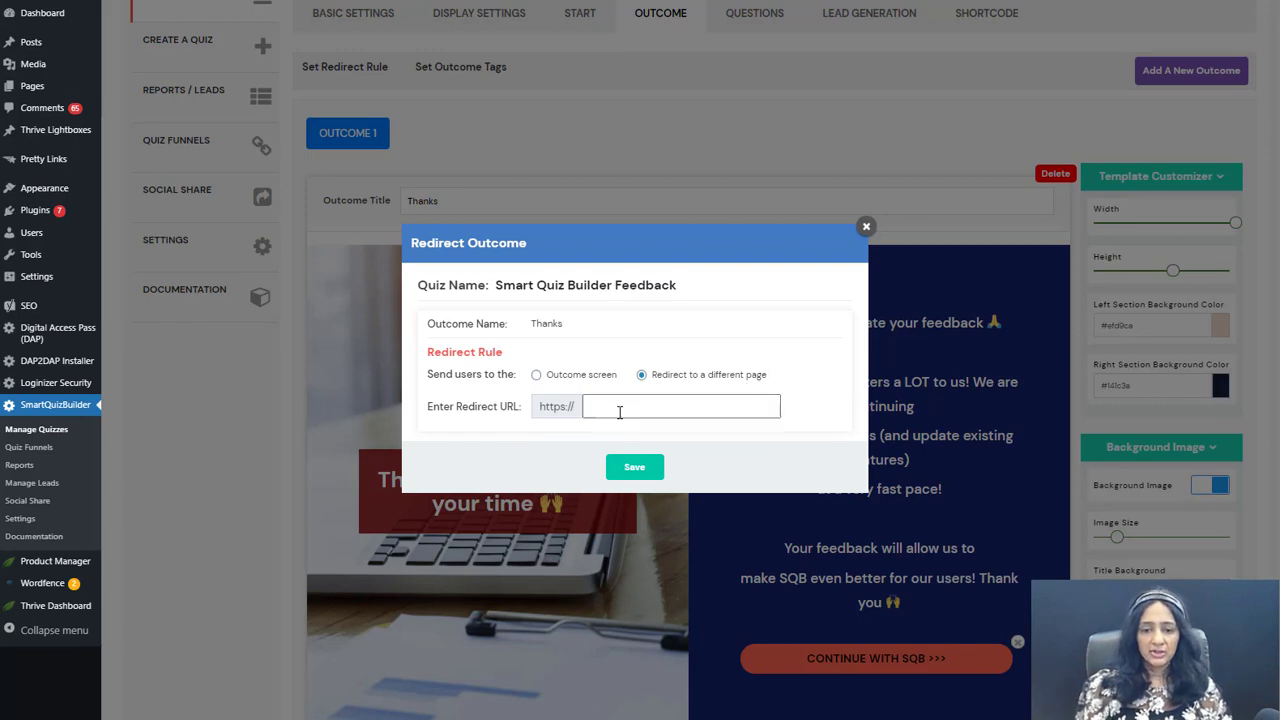
left_click(866, 227)
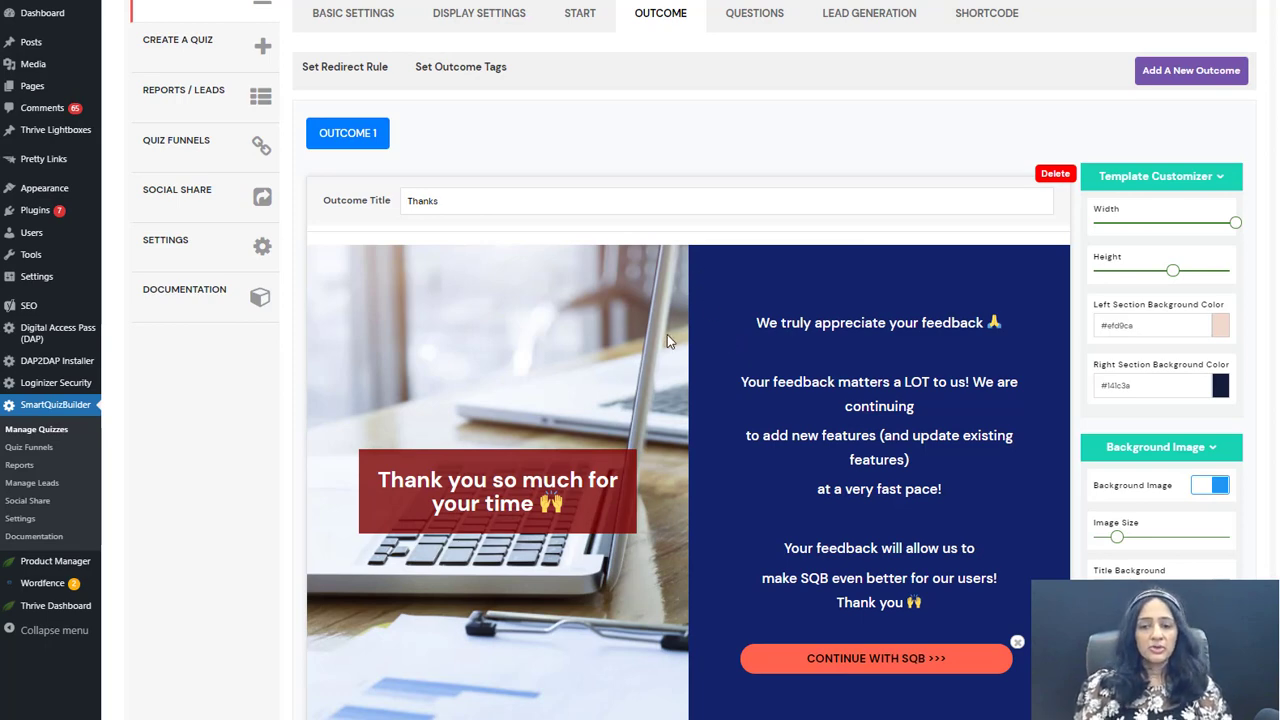
scroll(667, 334, "up", 1)
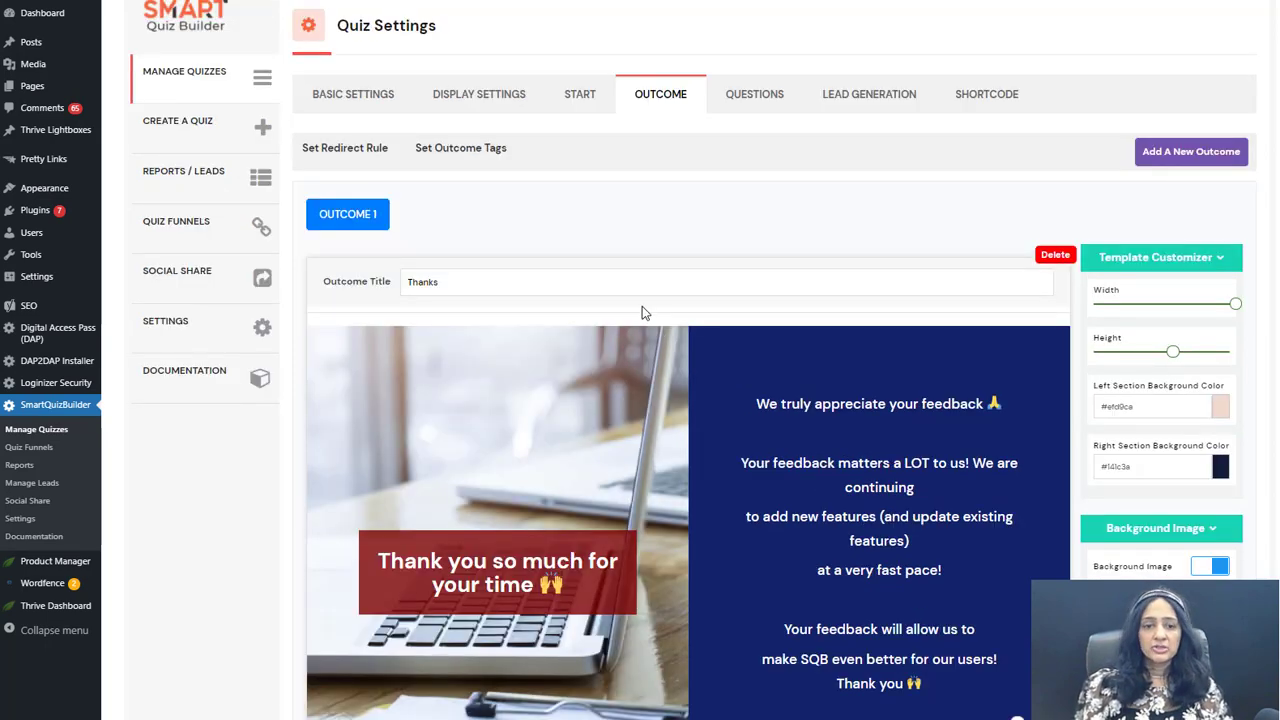